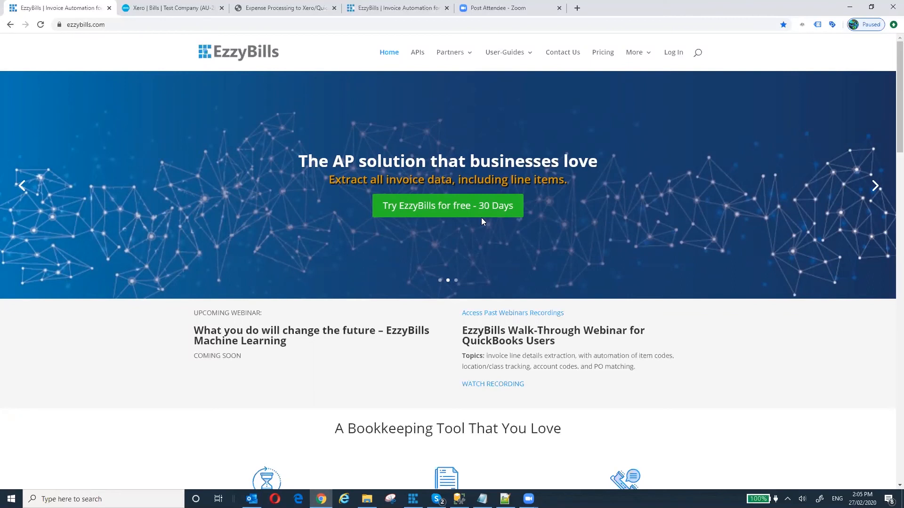
# - Start the free sign-up and enter the user name, e-mail, phone and matching password
pyautogui.click(454, 210)
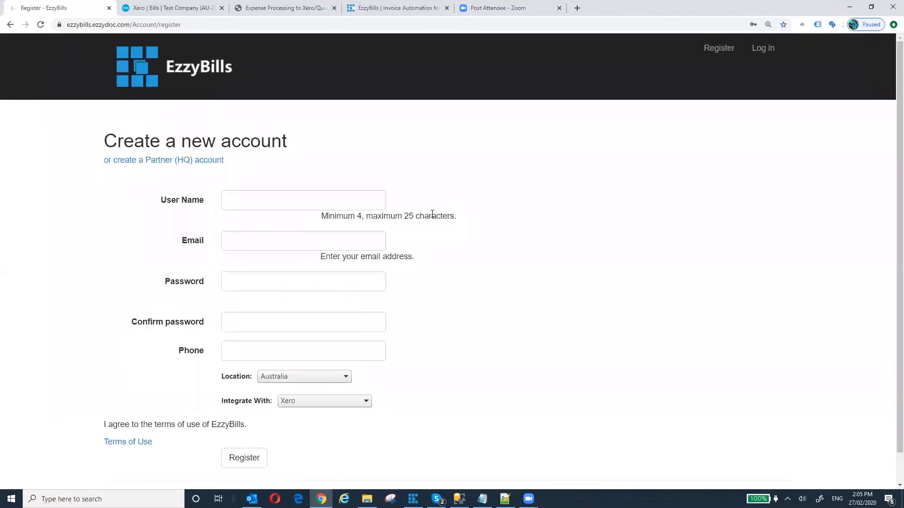
pyautogui.click(295, 198)
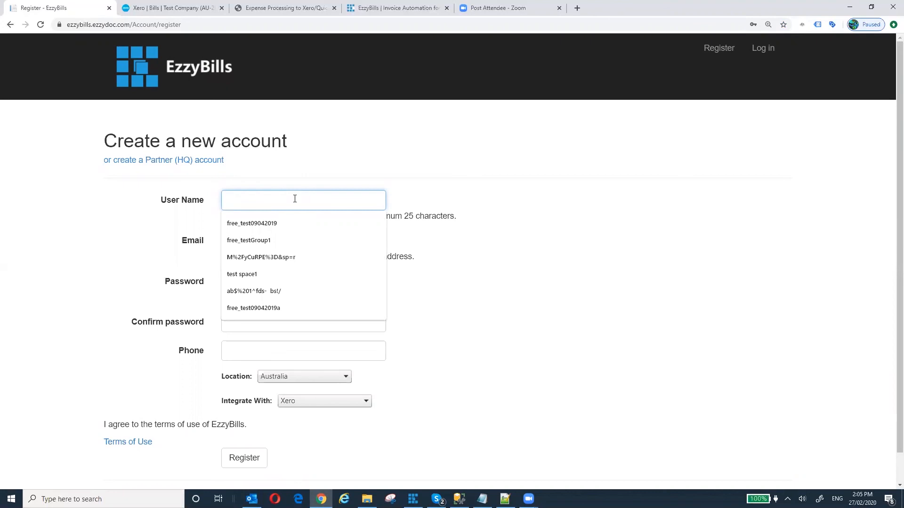
pyautogui.write('cde')
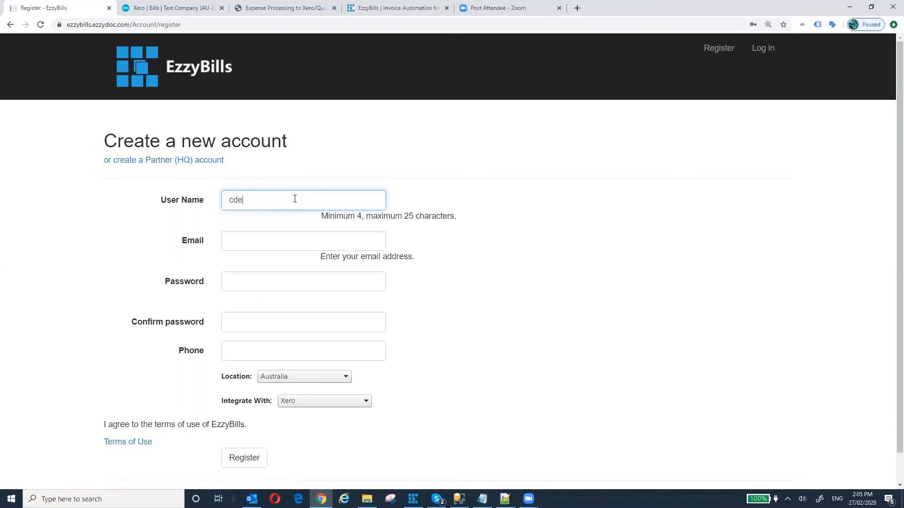
pyautogui.write(' bookkeeping')
pyautogui.click(248, 242)
pyautogui.click(256, 266)
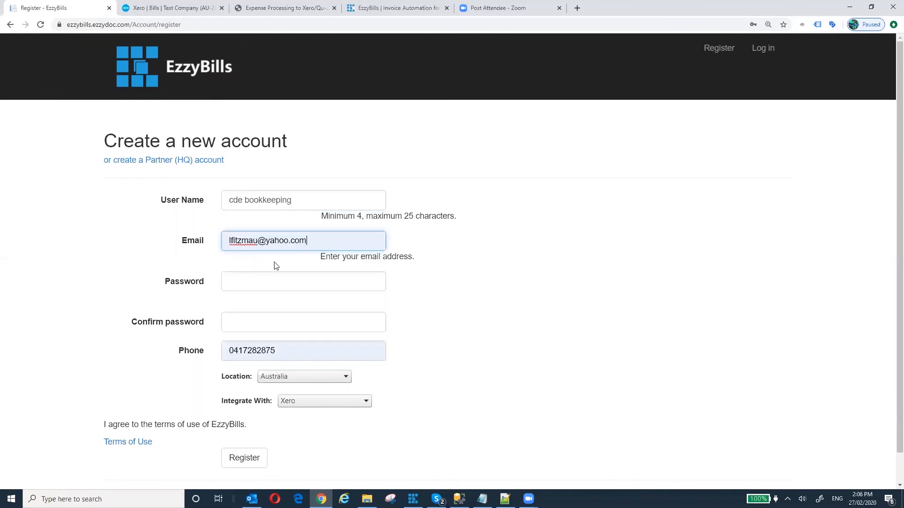
pyautogui.click(262, 282)
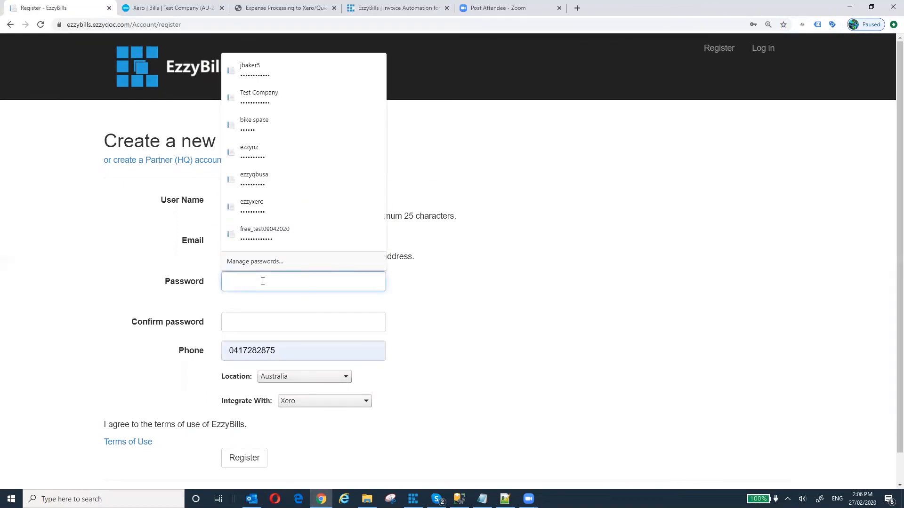
pyautogui.hotkey('ctrl', 'v')
pyautogui.click(275, 318)
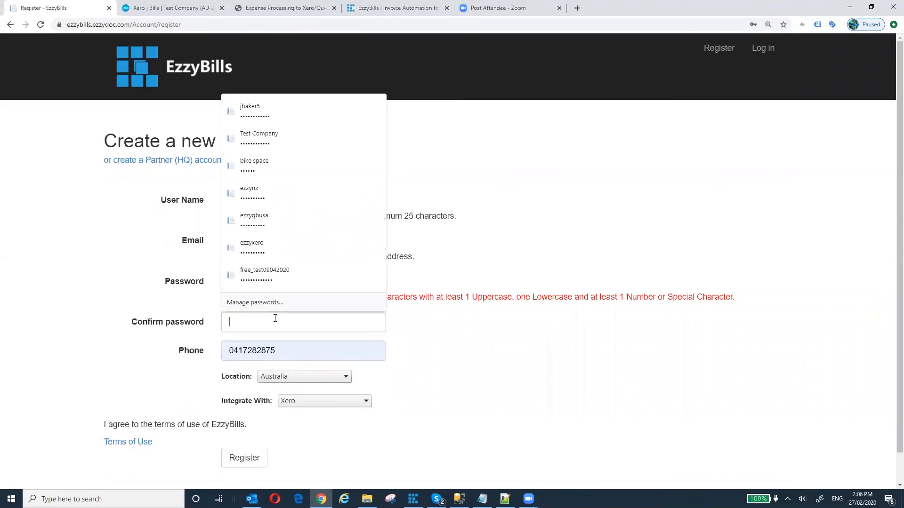
pyautogui.hotkey('ctrl', 'v')
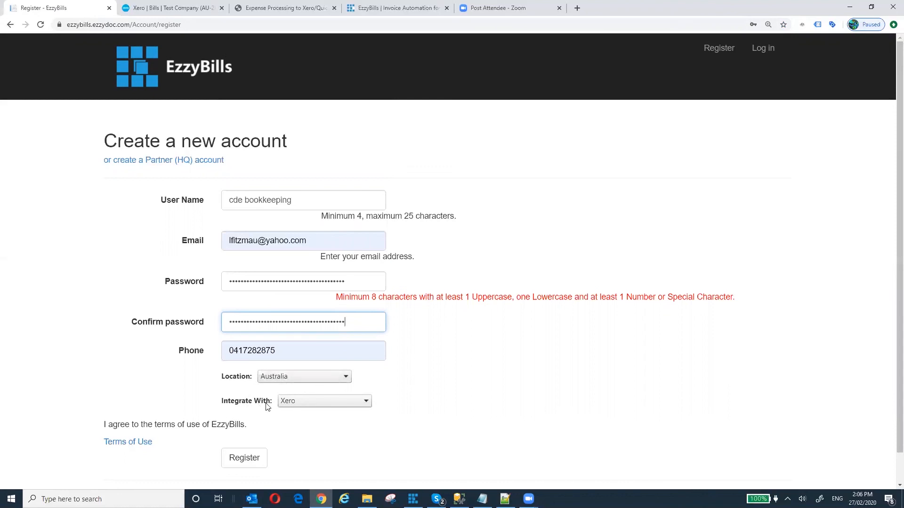
# - Keep Xero as the accounting integration and submit the registration
pyautogui.click(367, 404)
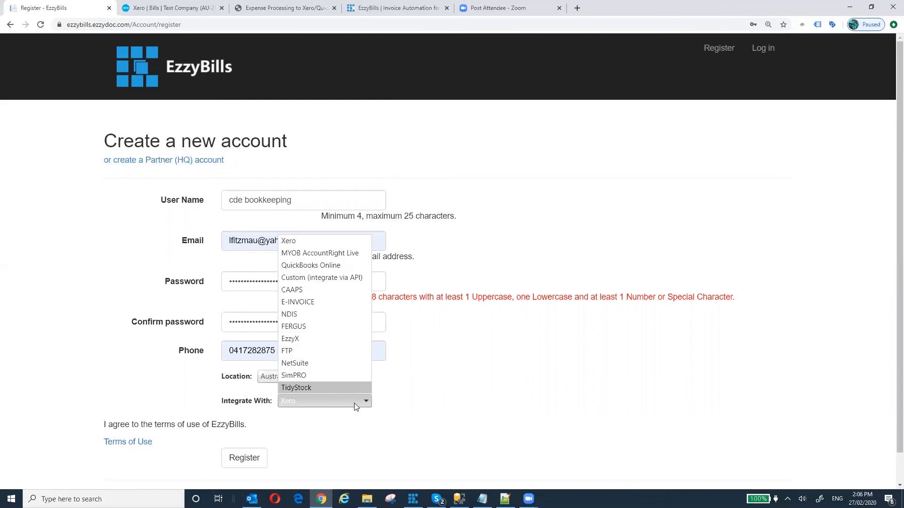
pyautogui.click(326, 242)
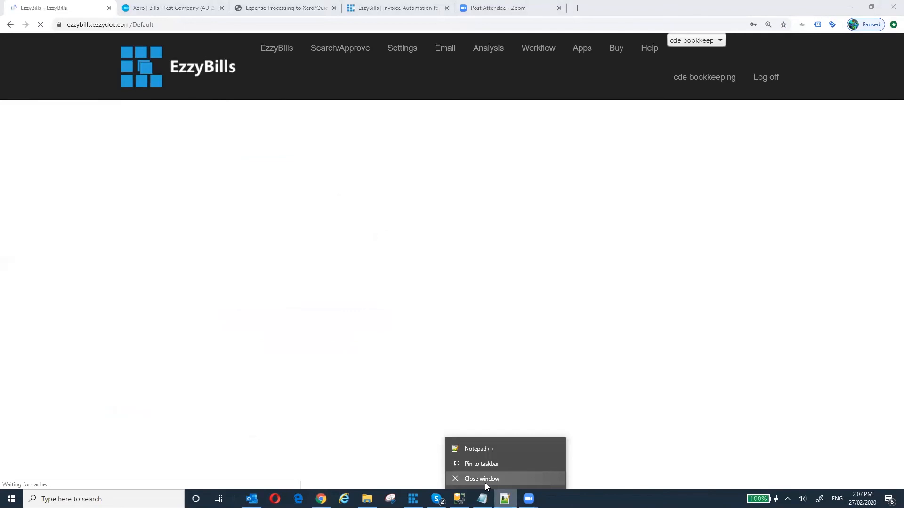
pyautogui.click(484, 482)
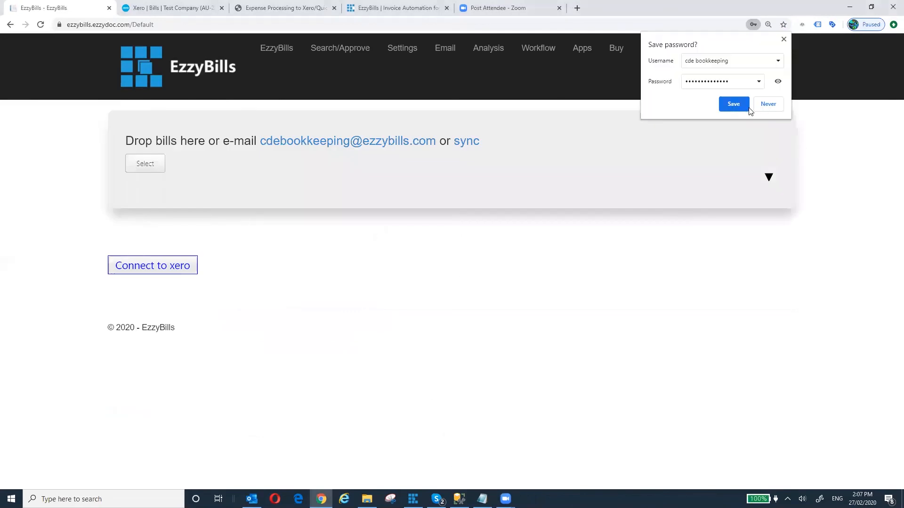
# - Save the new login in Chrome and start connecting the EzzyBills account to Xero
pyautogui.click(734, 105)
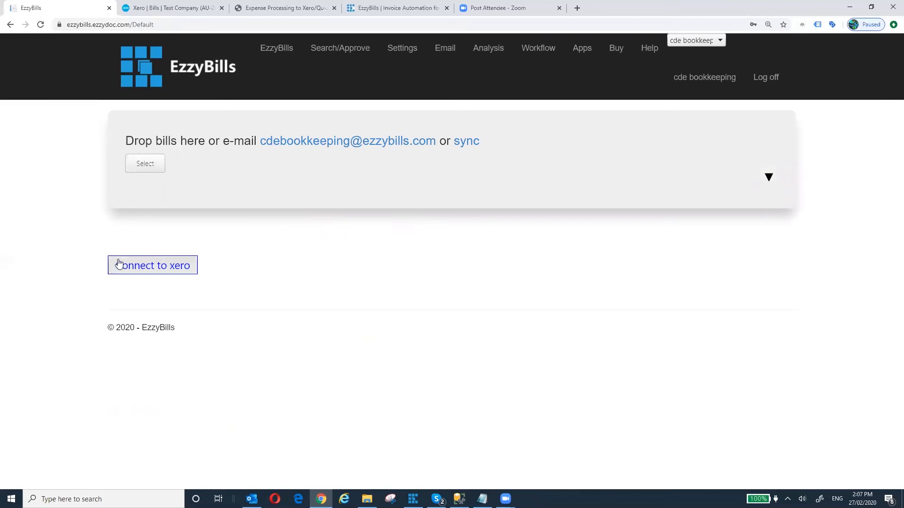
pyautogui.click(152, 266)
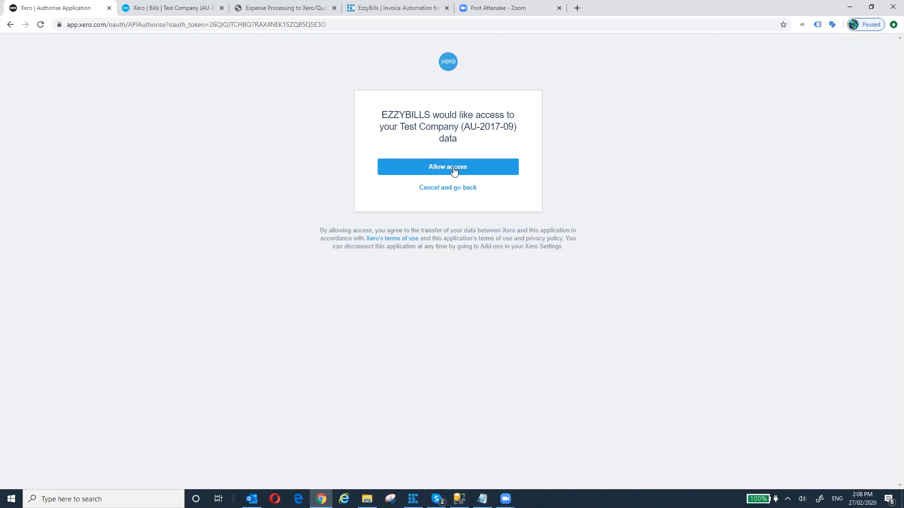
# - Allow EzzyBills access to the Xero Test Company (AU-2017-09) data
pyautogui.click(454, 170)
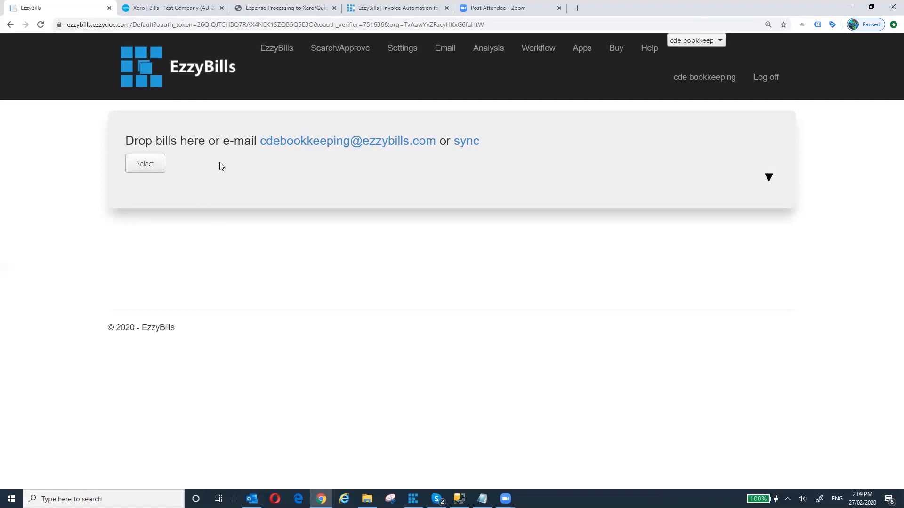
# - Upload the Bunnings.pdf bill from the Desktop into EzzyBills
pyautogui.click(148, 166)
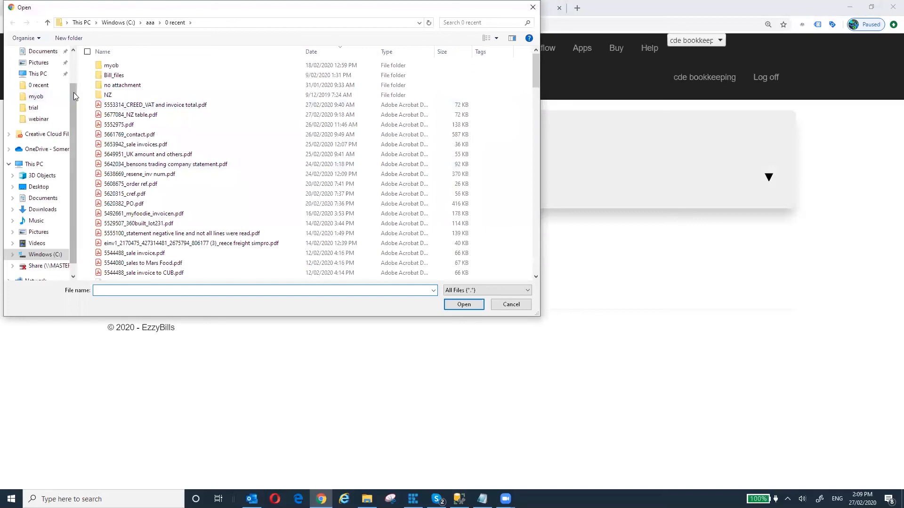
pyautogui.scroll(2, 60, 96)
pyautogui.click(53, 70)
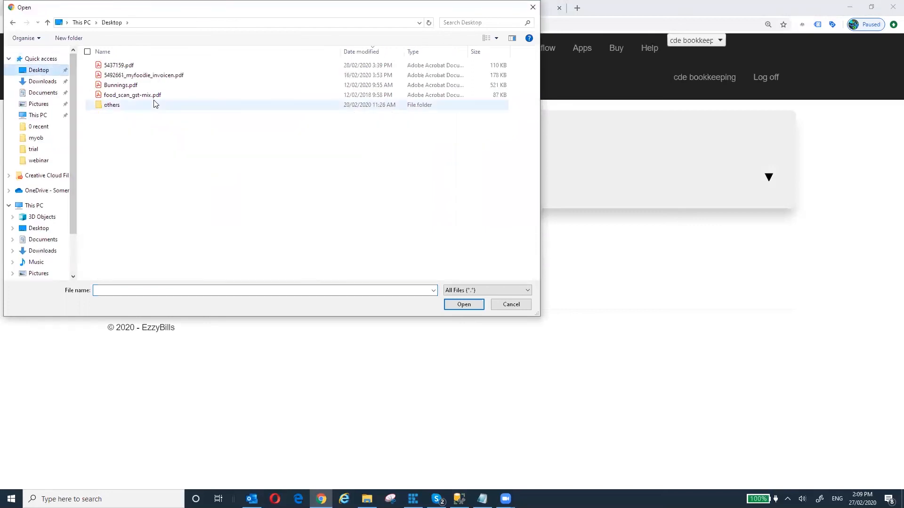
pyautogui.click(121, 87)
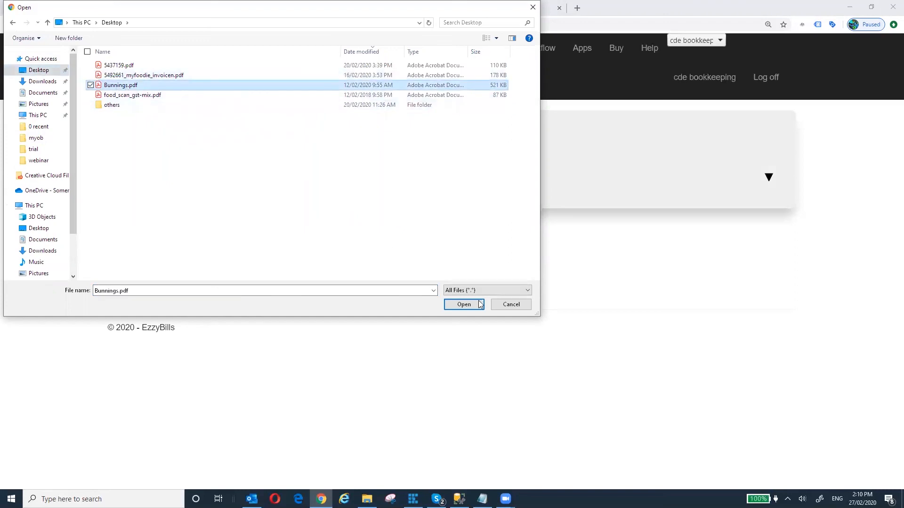
pyautogui.click(463, 305)
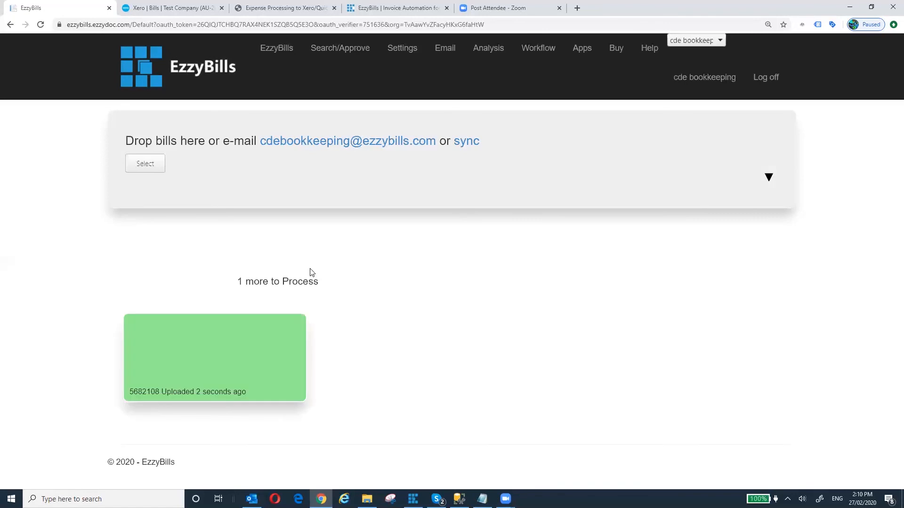
# - Wait for the Bunnings bill to finish processing and check its export result on the card
pyautogui.moveTo(202, 360)
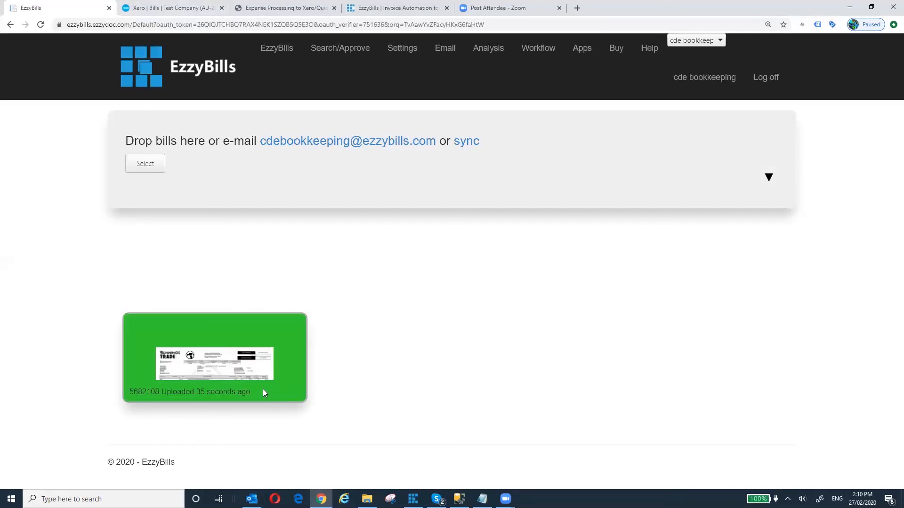
pyautogui.moveTo(255, 368)
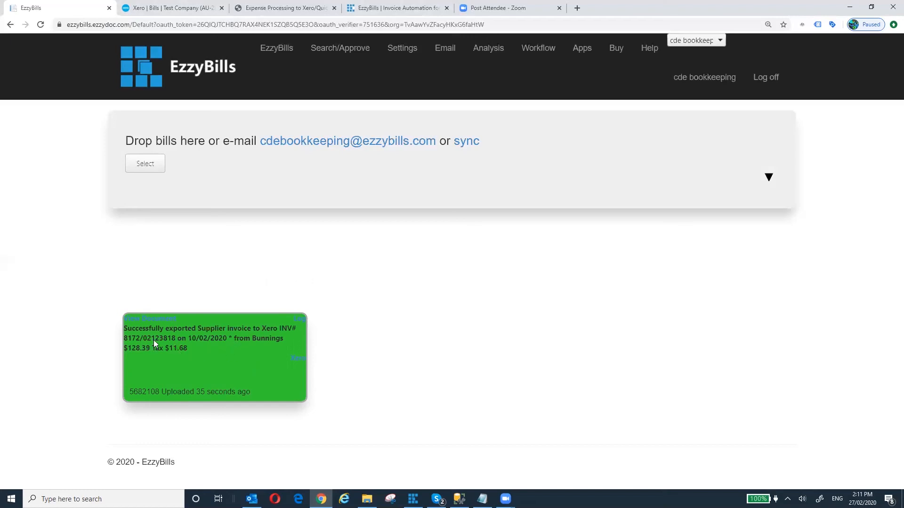
# - Open the exported Bunnings bill 8172/02123818 in Xero to review its 128.39 draft
pyautogui.click(300, 360)
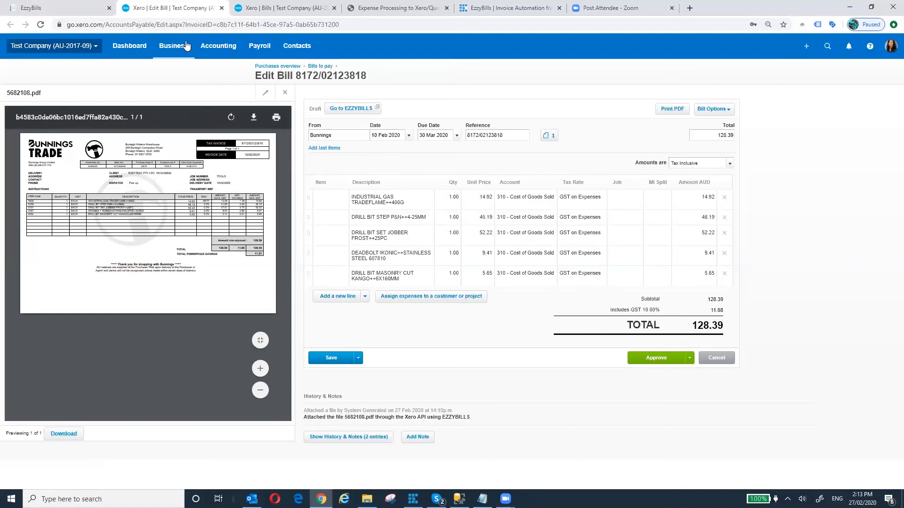
# - Return to the EzzyBills upload page and bring up the file picker for another bill
pyautogui.click(76, 12)
pyautogui.moveTo(218, 353)
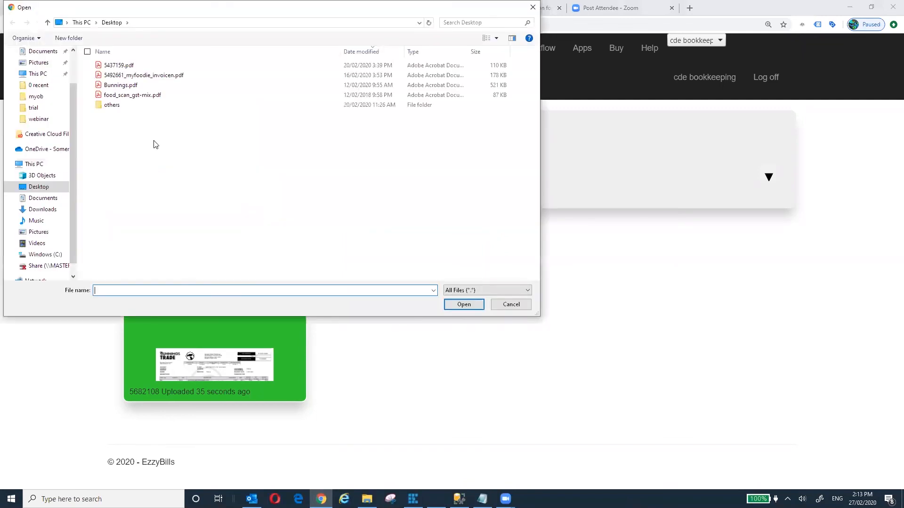
# - Upload food_scan_gst-mix.pdf from the Desktop as a new bill
pyautogui.click(140, 95)
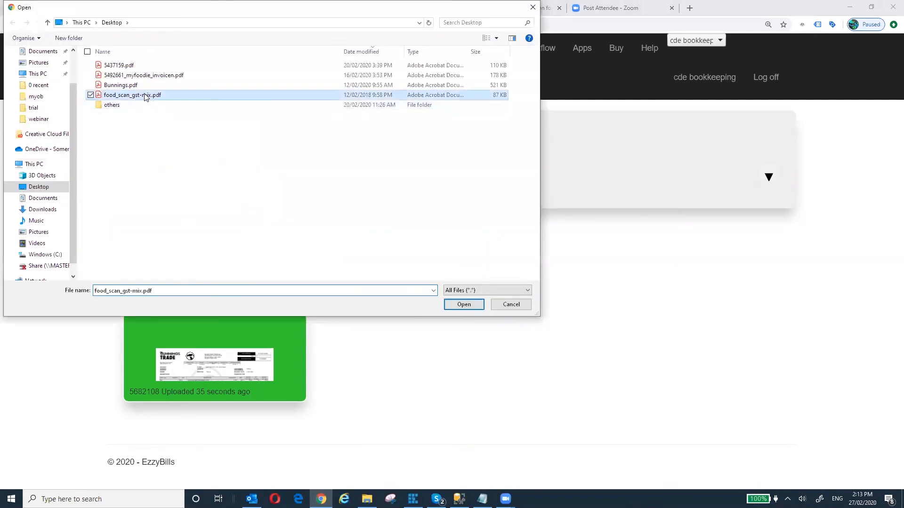
pyautogui.click(464, 304)
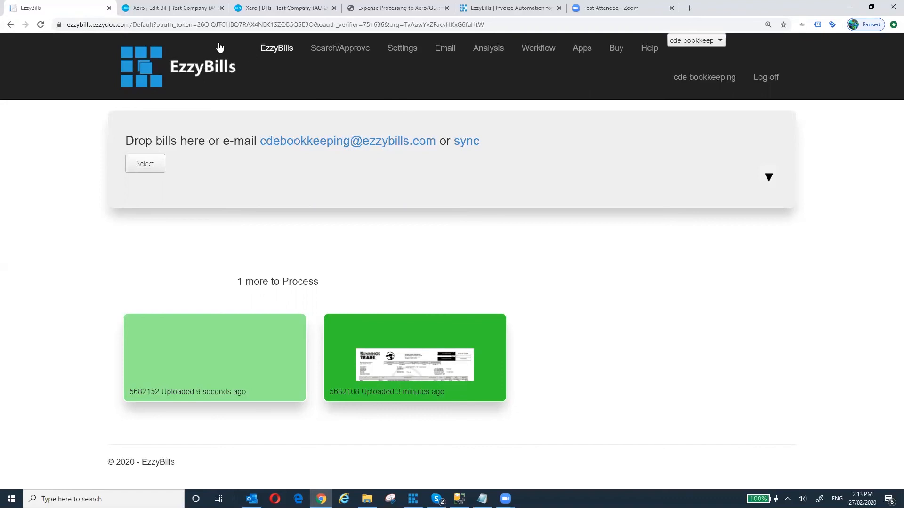
# - In Xero, go to the Purchases bills list and filter it to Draft bills
pyautogui.click(159, 8)
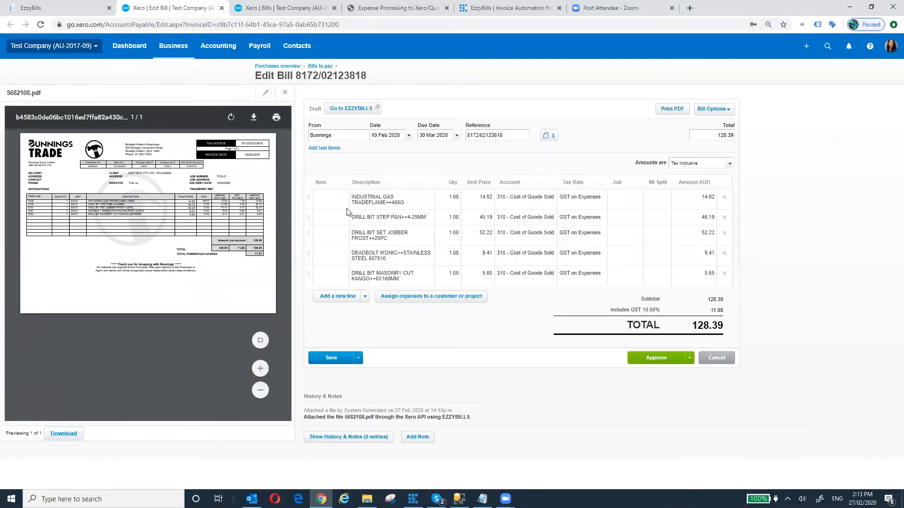
pyautogui.click(176, 49)
pyautogui.click(181, 133)
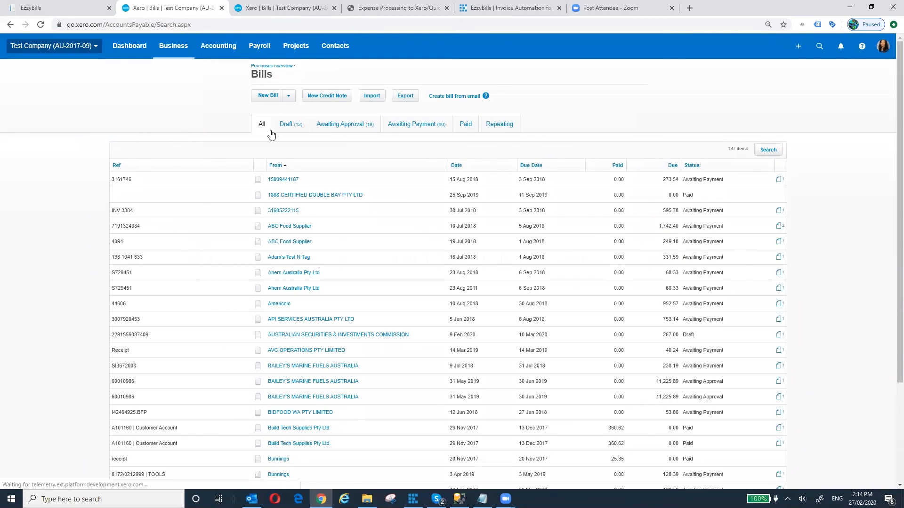
pyautogui.click(294, 126)
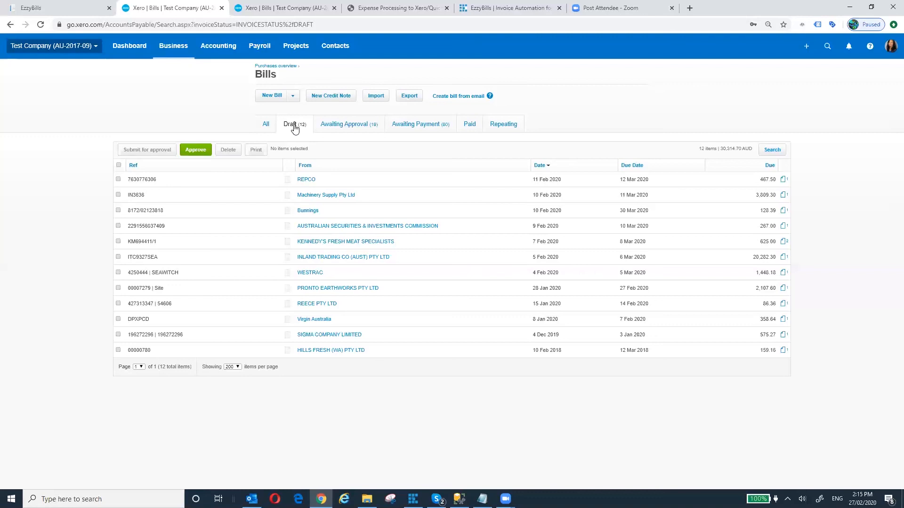
# - Return to EzzyBills and open the exported HILLS FRESH bill 00000780 in Xero
pyautogui.click(70, 8)
pyautogui.moveTo(214, 356)
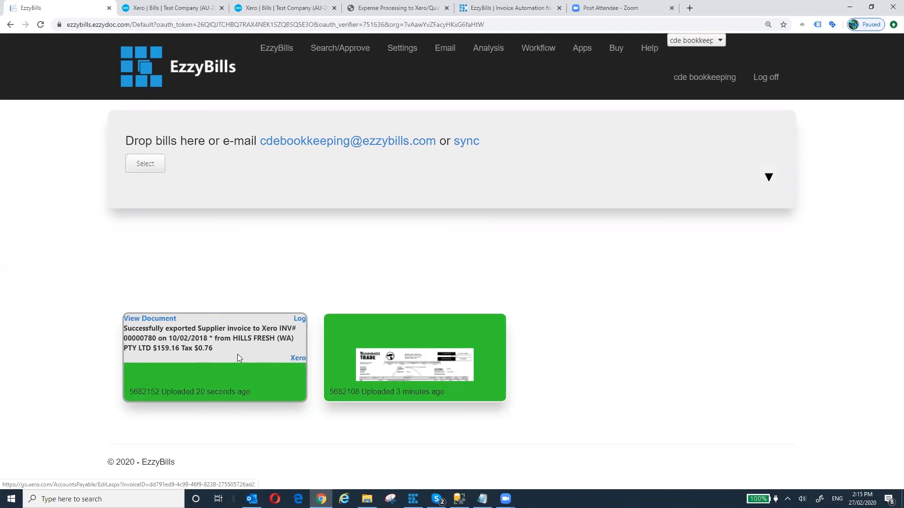
pyautogui.click(297, 359)
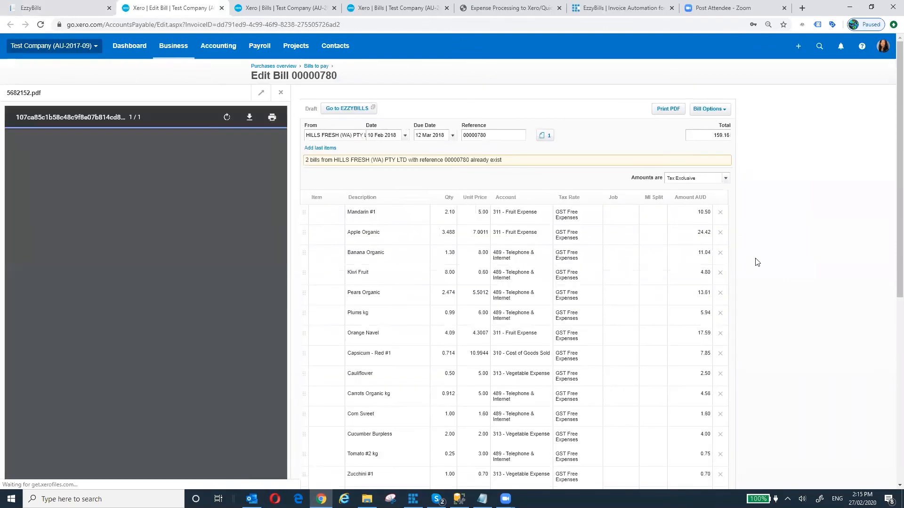
# - Compare HILLS FRESH bill 00000780's line items and totals with its PDF, then return to Draft bills
pyautogui.scroll(-3, 753, 262)
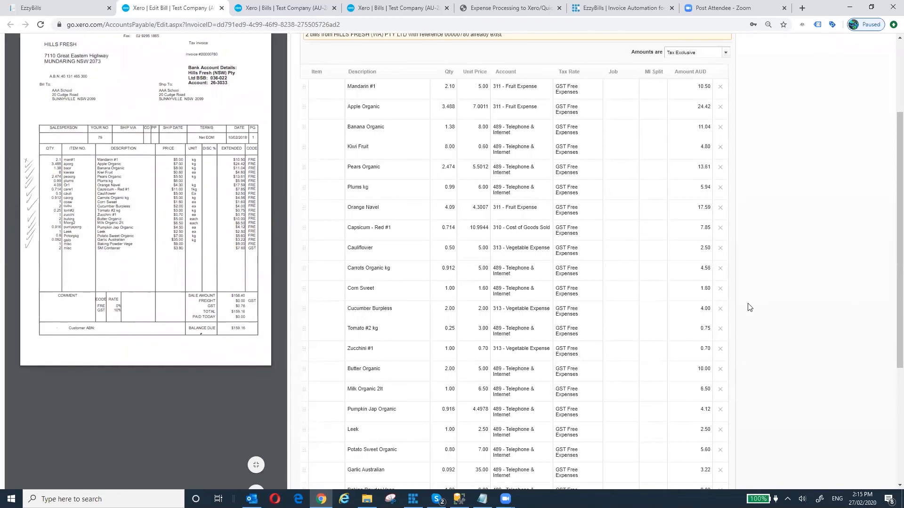
pyautogui.scroll(-4, 750, 307)
pyautogui.scroll(1, 756, 307)
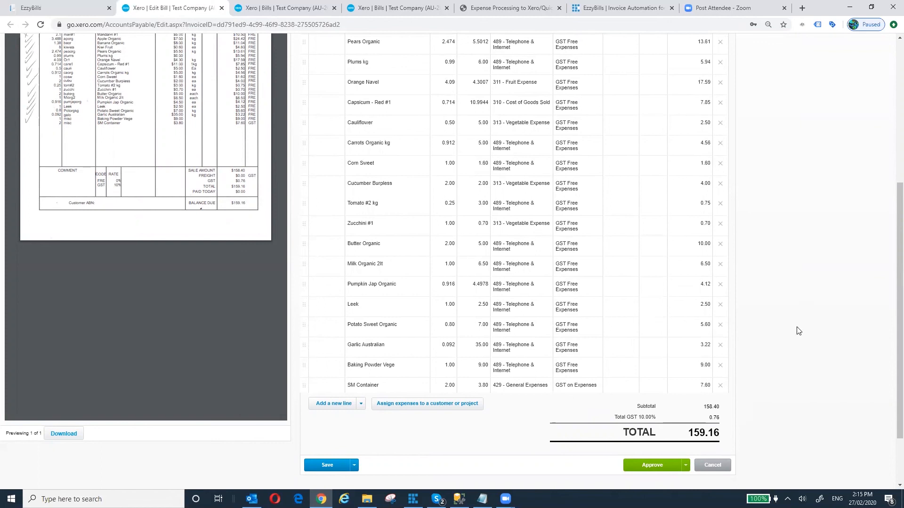
pyautogui.scroll(5, 798, 331)
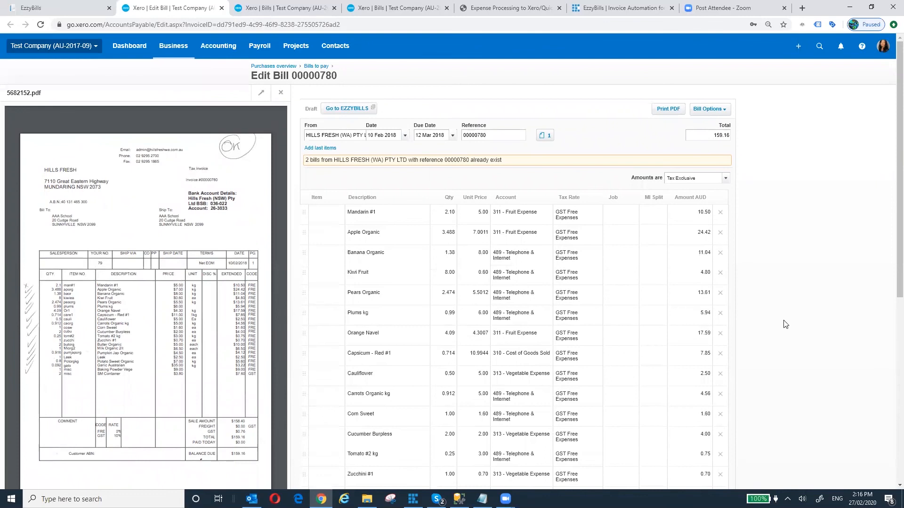
pyautogui.click(257, 10)
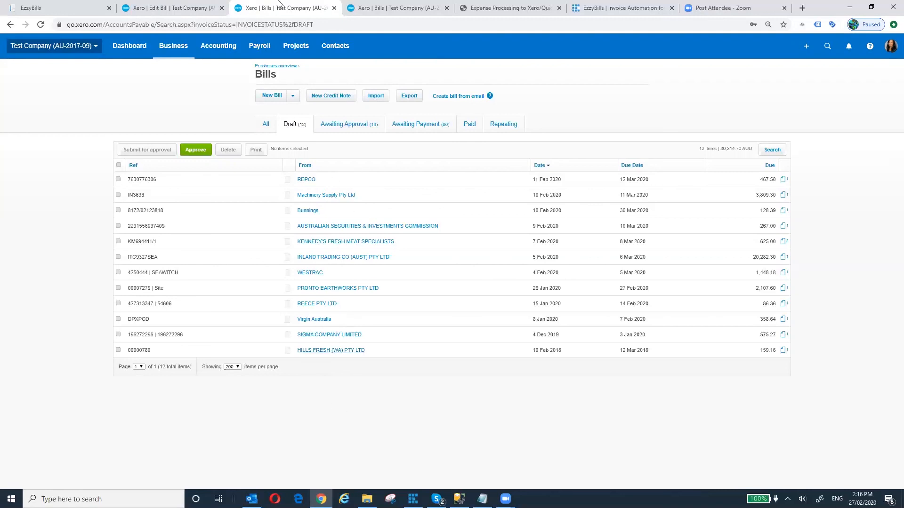
# - Approve Machinery Supply bill IN3636 with Approve & view next, then bring up the Bunnings bill's approval options
pyautogui.click(339, 194)
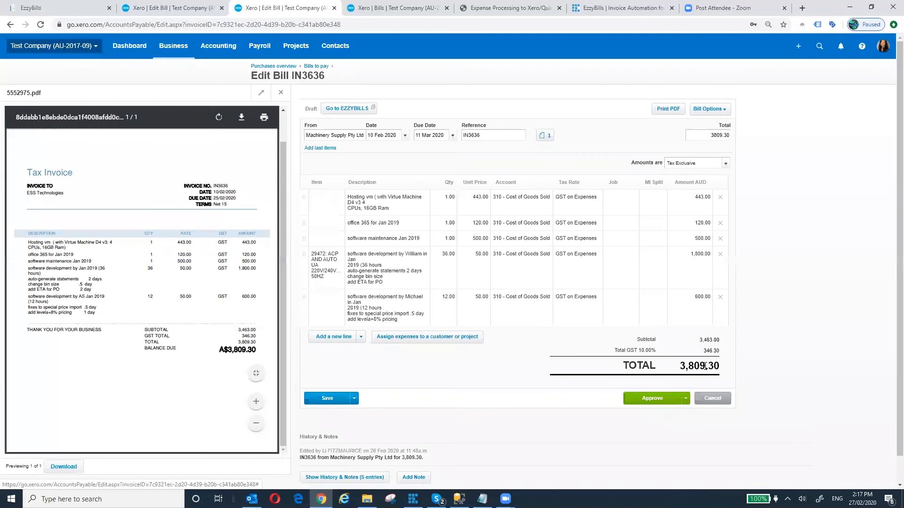
pyautogui.click(685, 401)
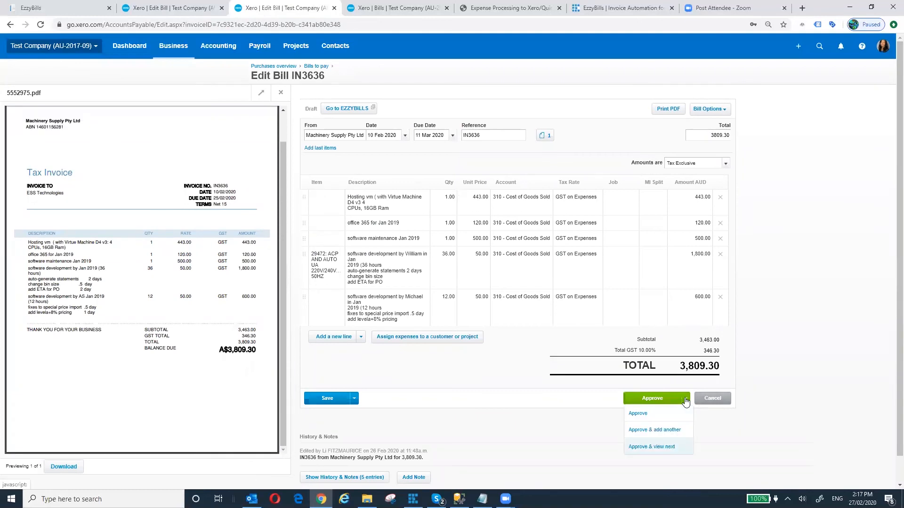
pyautogui.scroll(-1, 685, 401)
pyautogui.click(686, 401)
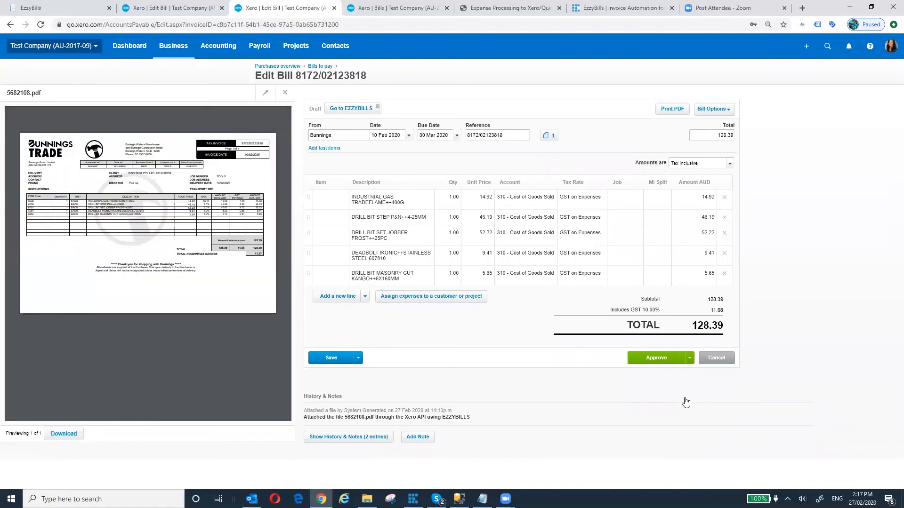
pyautogui.click(689, 357)
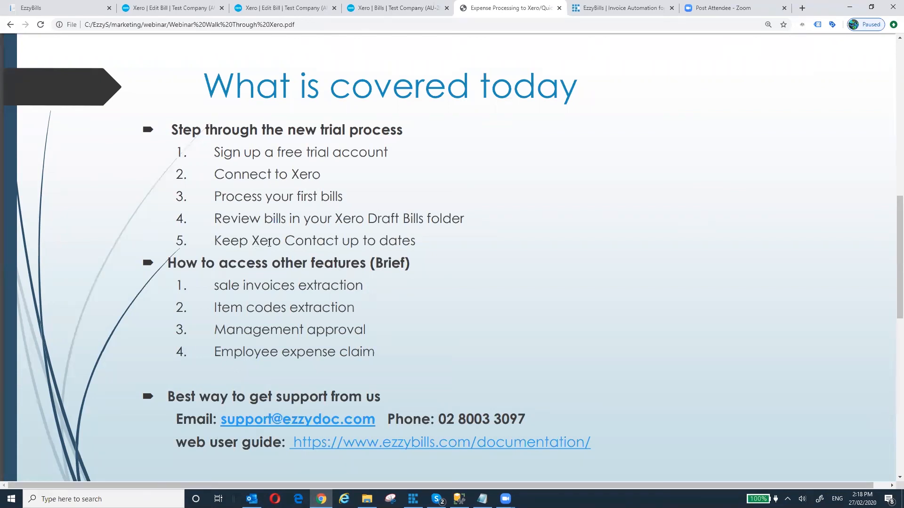
# - From the HILLS FRESH bill, go to Contacts > All contacts and scroll down toward ABCycling
pyautogui.click(193, 8)
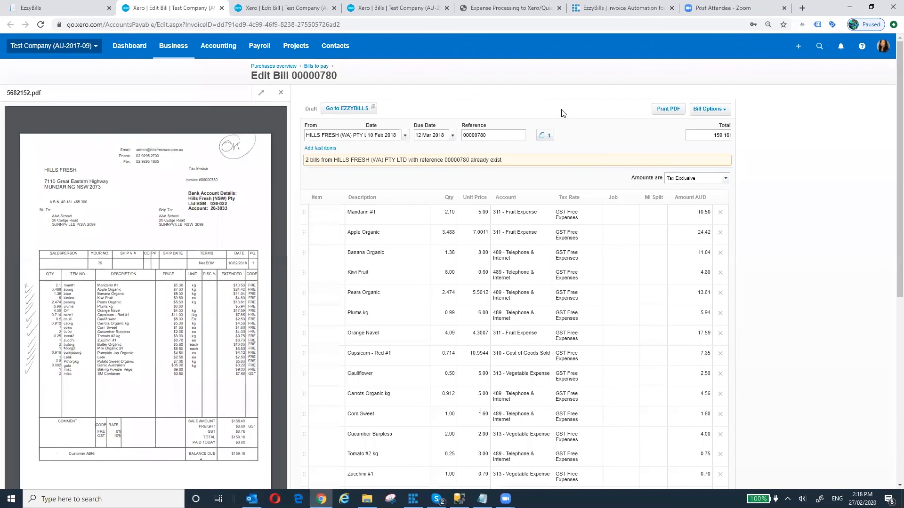
pyautogui.click(339, 50)
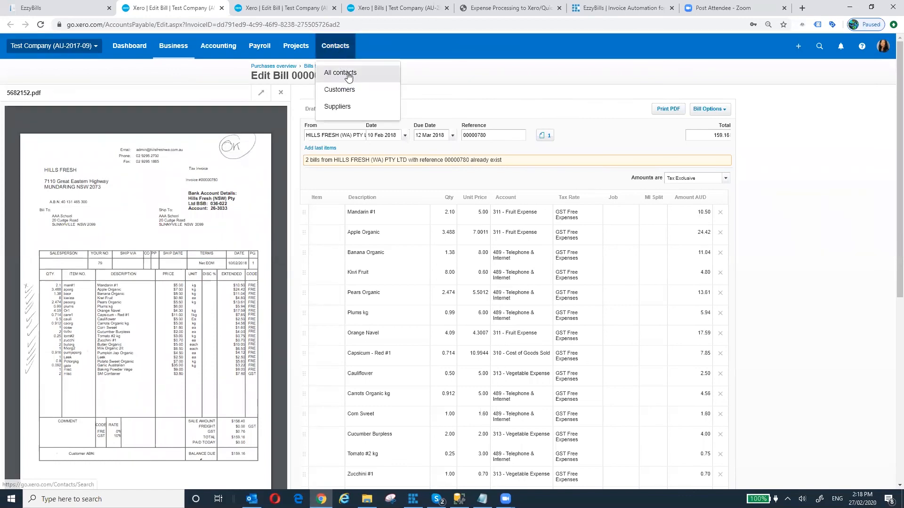
pyautogui.click(347, 73)
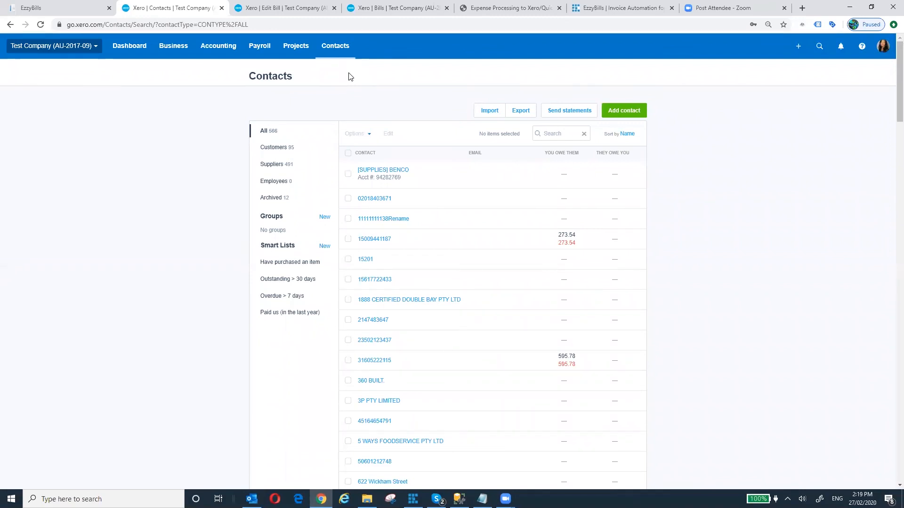
pyautogui.scroll(-3, 350, 76)
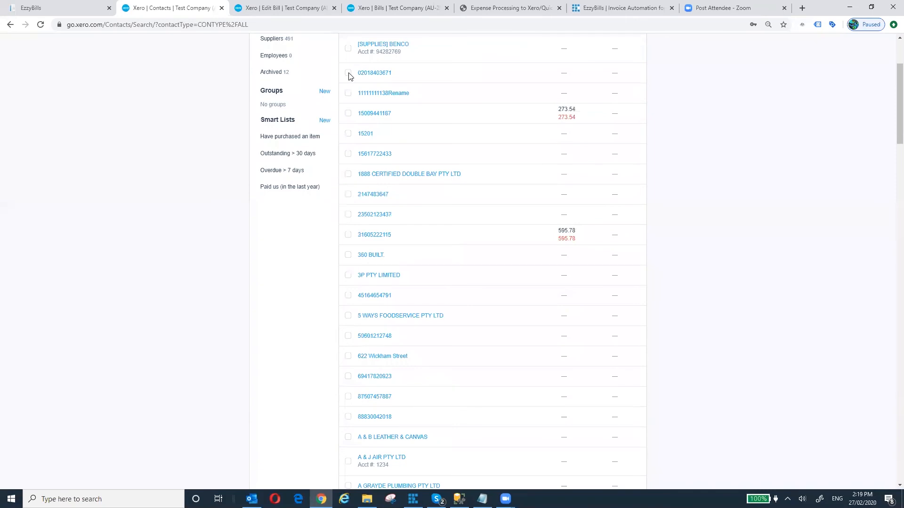
pyautogui.scroll(-1, 350, 77)
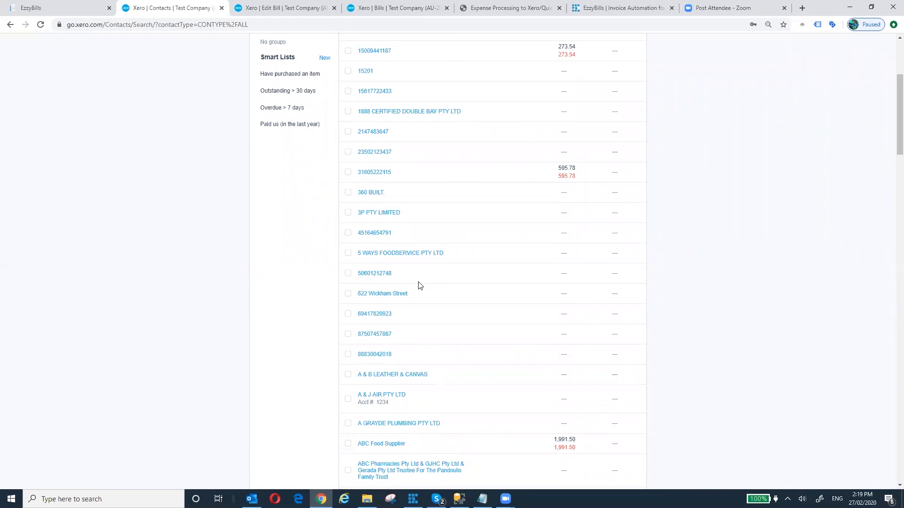
pyautogui.scroll(-2, 420, 285)
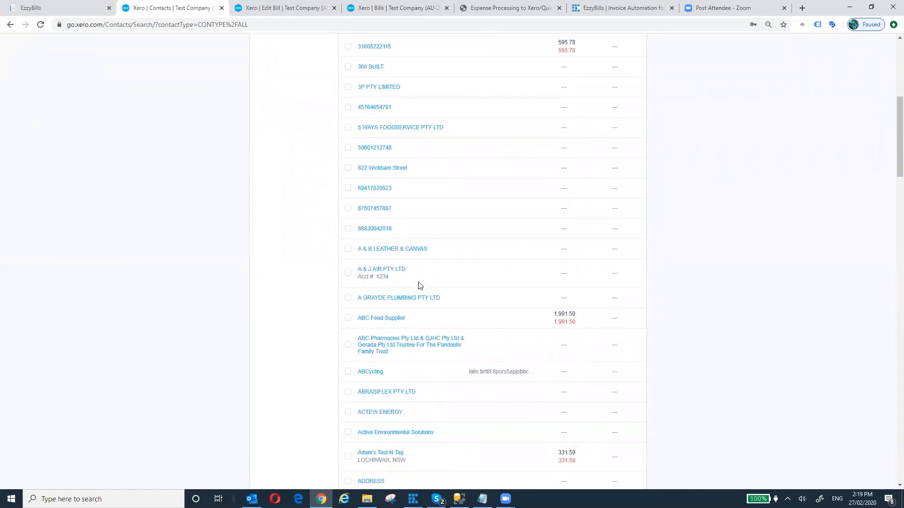
pyautogui.scroll(1, 420, 286)
# - Open the ABCycling contact in edit mode and scroll to its Financial Details section
pyautogui.click(372, 434)
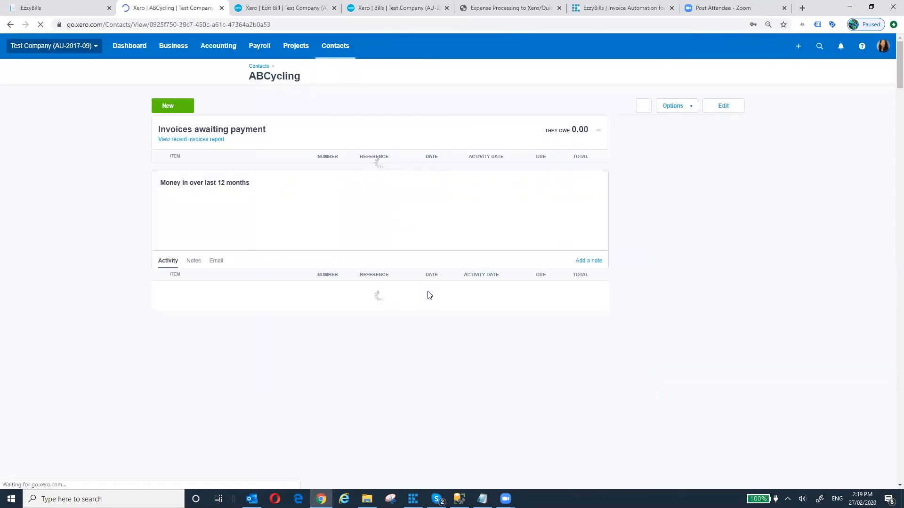
pyautogui.click(724, 105)
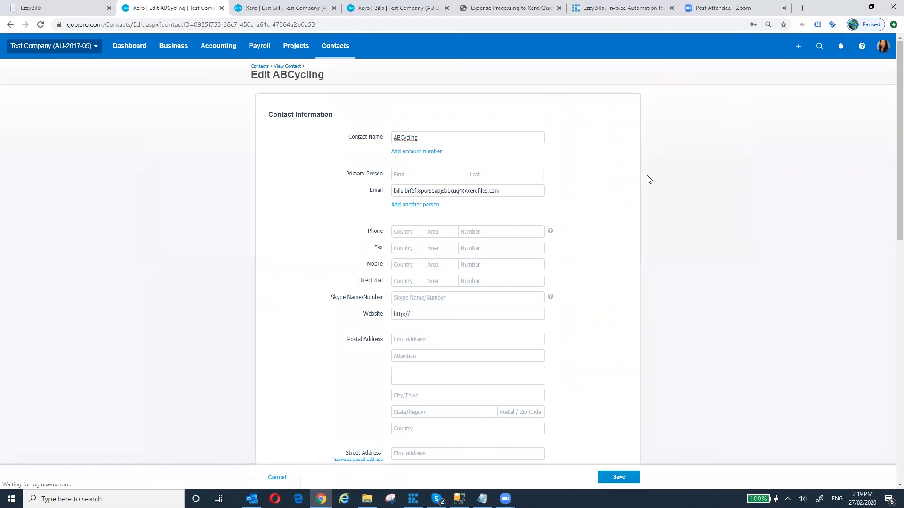
pyautogui.scroll(-3, 648, 179)
pyautogui.scroll(3, 648, 179)
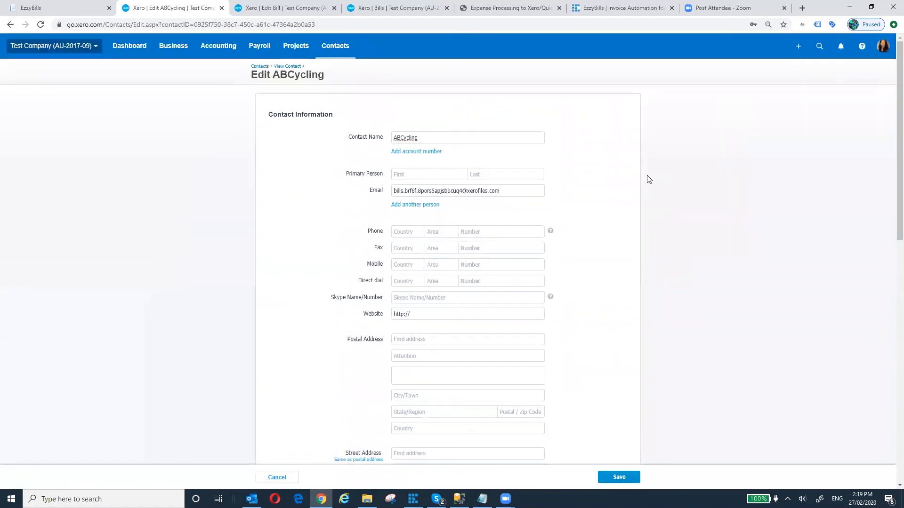
pyautogui.scroll(-4, 648, 179)
pyautogui.scroll(-8, 648, 180)
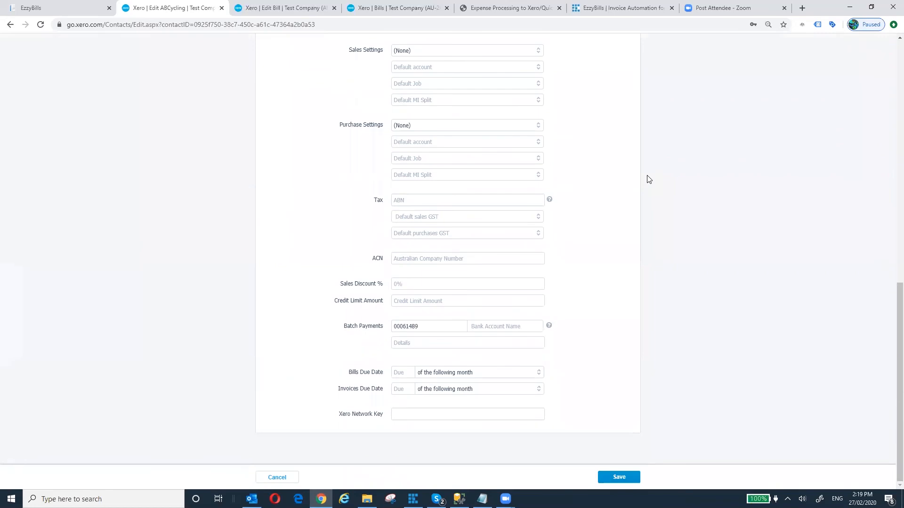
pyautogui.scroll(1, 647, 180)
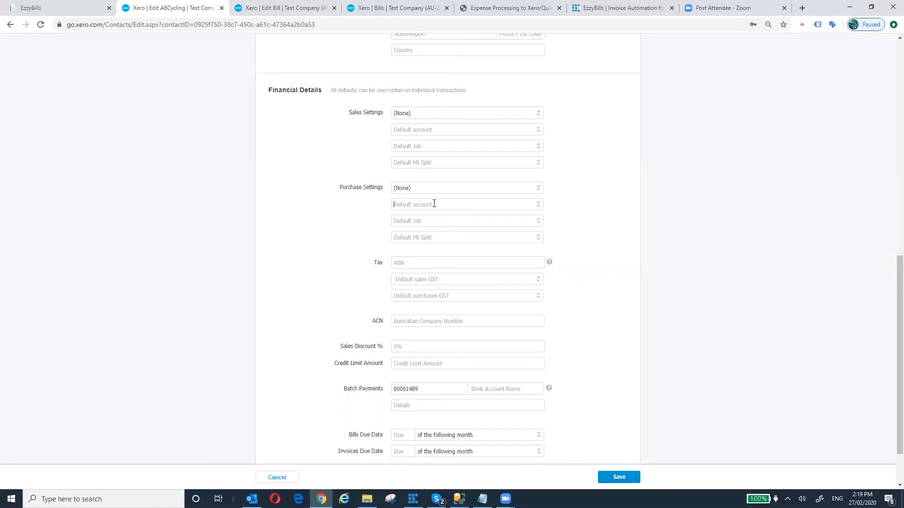
# - Choose 310 - Cost of Goods Sold as ABCycling's Purchase Settings default account
pyautogui.click(537, 205)
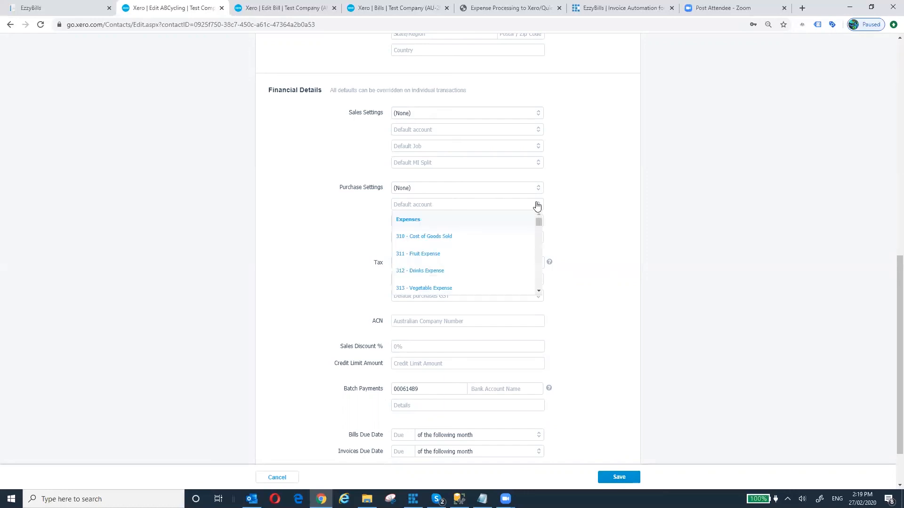
pyautogui.click(442, 237)
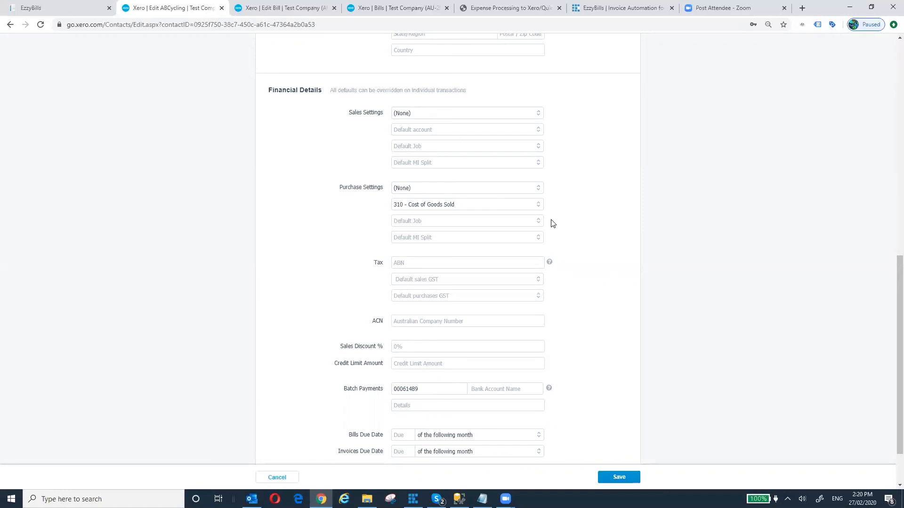
pyautogui.click(496, 209)
pyautogui.scroll(-2, 499, 300)
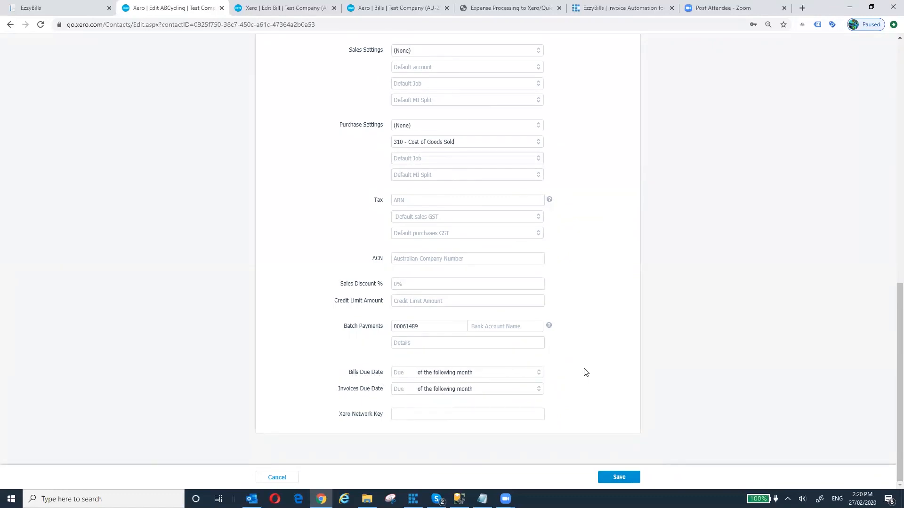
pyautogui.scroll(7, 585, 372)
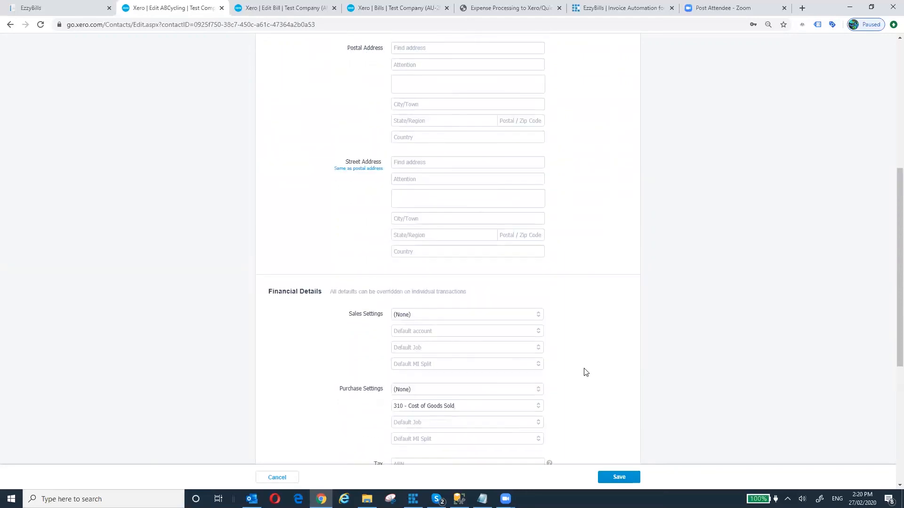
pyautogui.scroll(3, 586, 372)
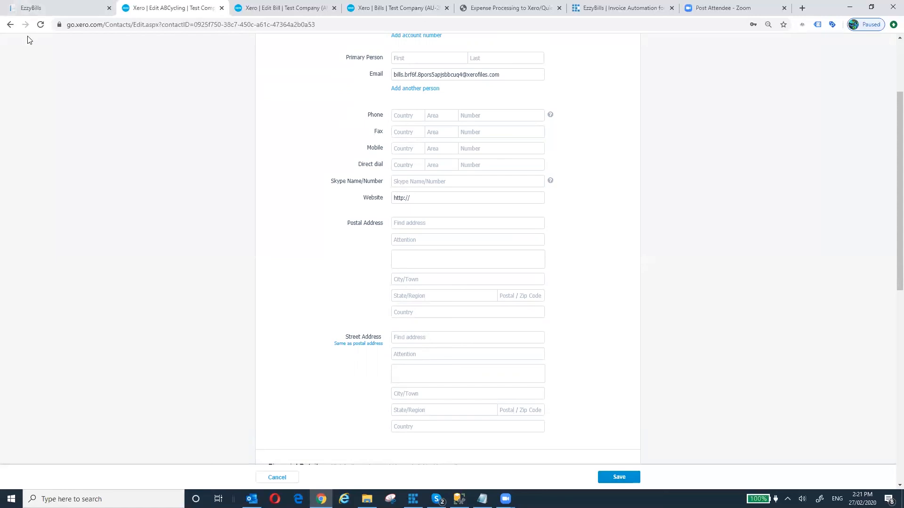
# - Look at the webinar agenda slide, then go back to the EzzyBills bills dashboard
pyautogui.click(527, 11)
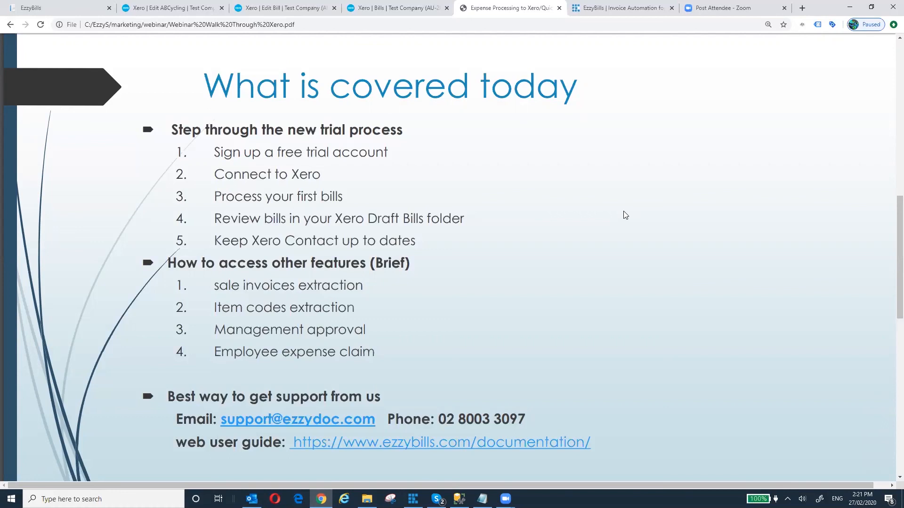
pyautogui.click(76, 7)
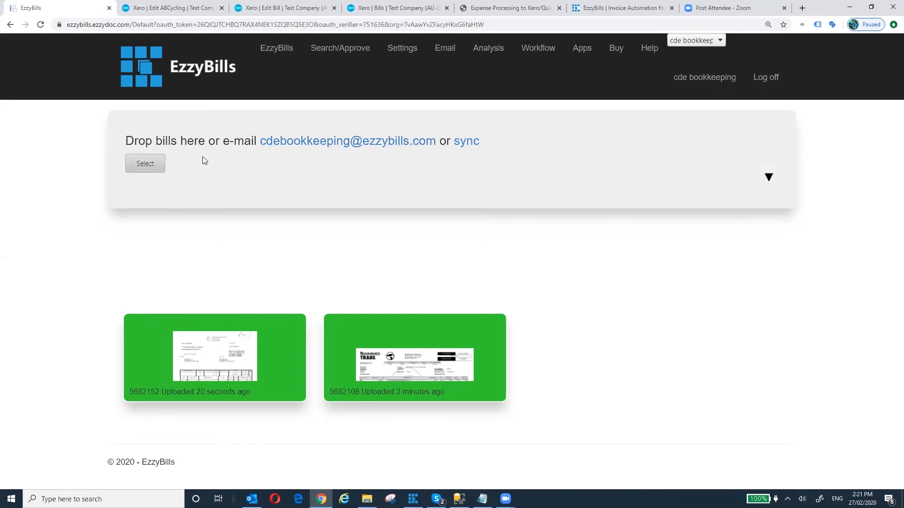
# - Email Bunnings.pdf from the Desktop to the EzzyBills upload address, sending it without a subject
pyautogui.click(306, 146)
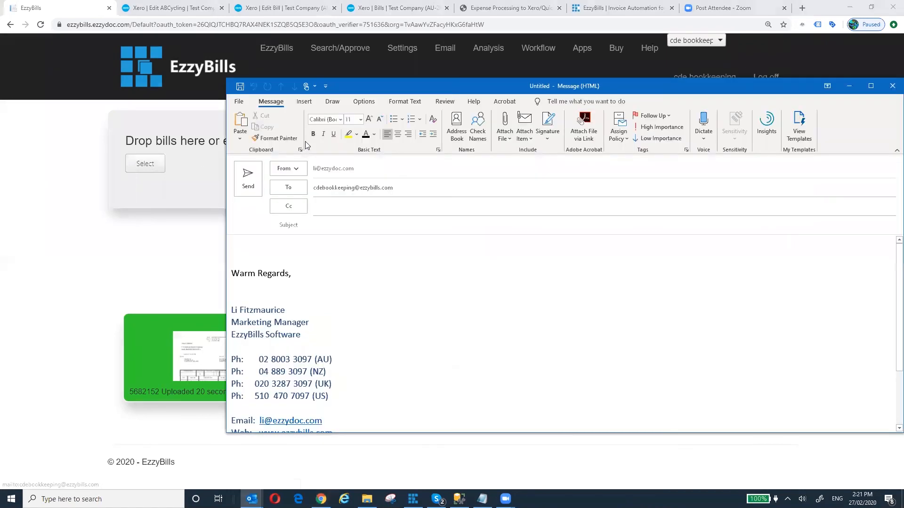
pyautogui.click(366, 228)
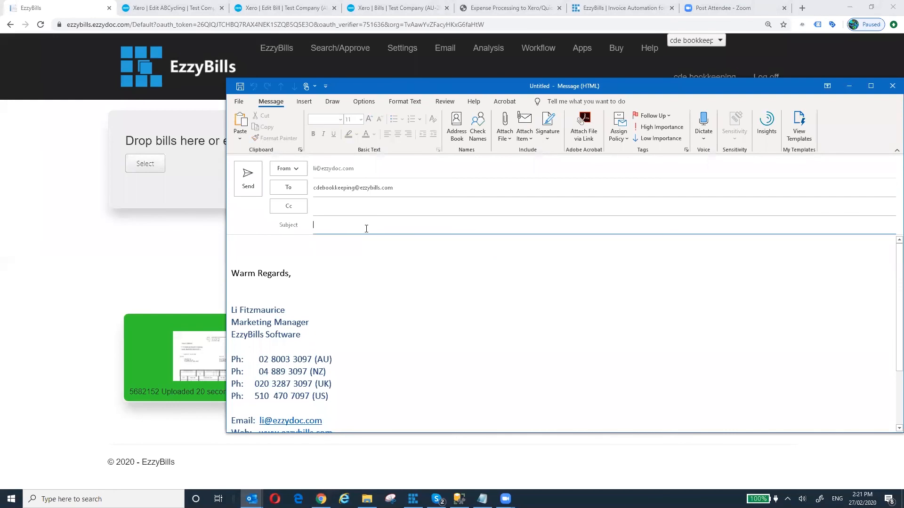
pyautogui.click(338, 254)
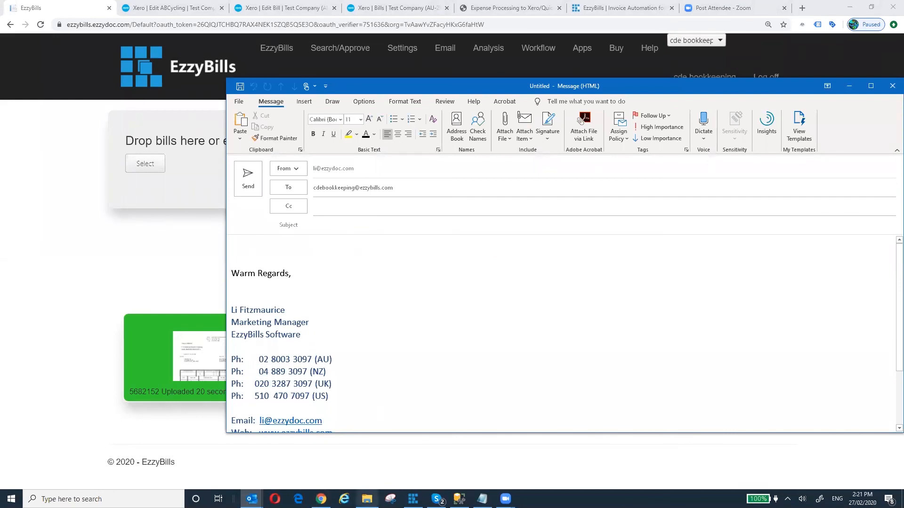
pyautogui.click(367, 499)
pyautogui.click(304, 193)
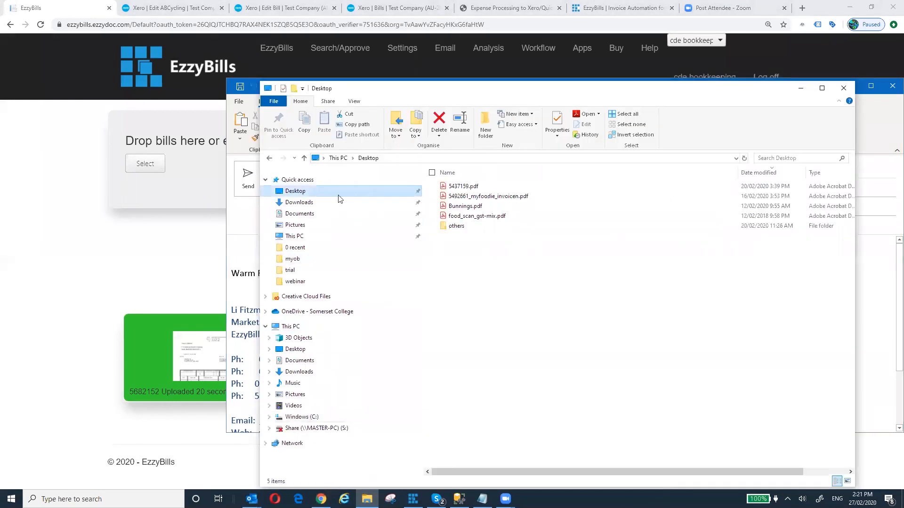
pyautogui.click(479, 210)
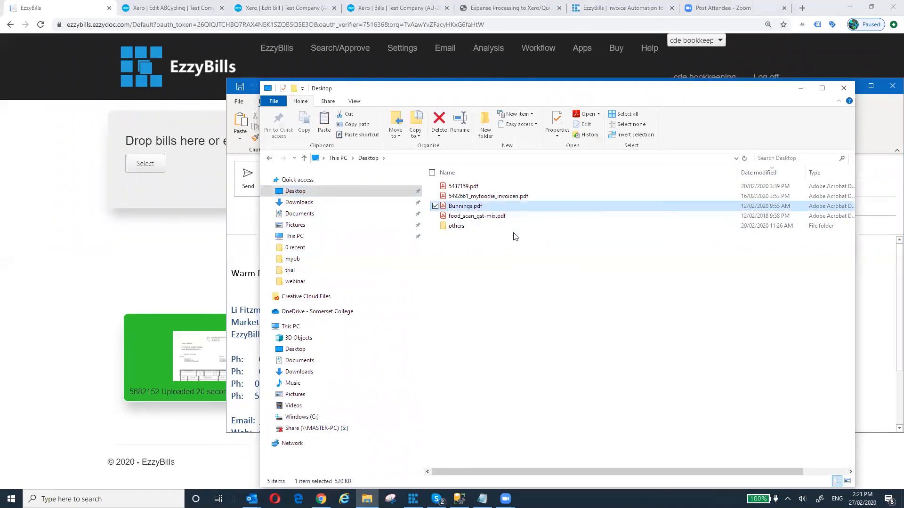
pyautogui.click(800, 89)
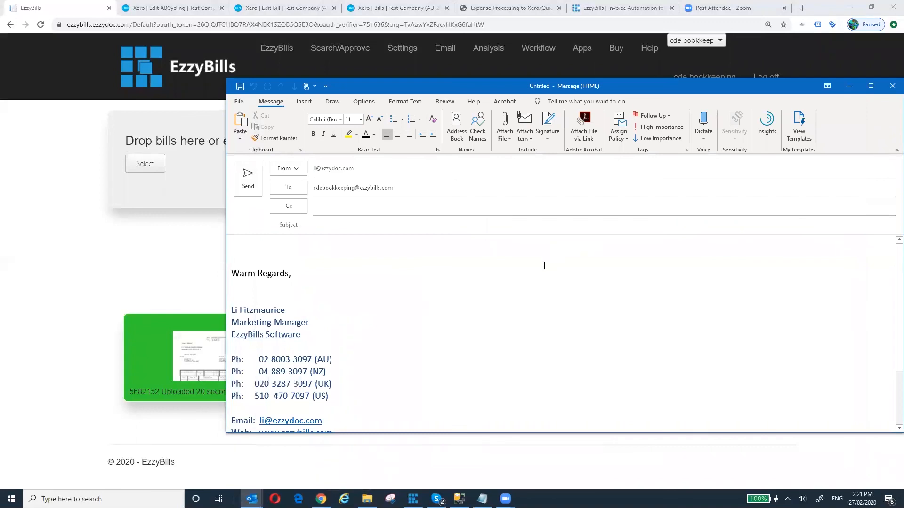
pyautogui.hotkey('ctrl', 'v')
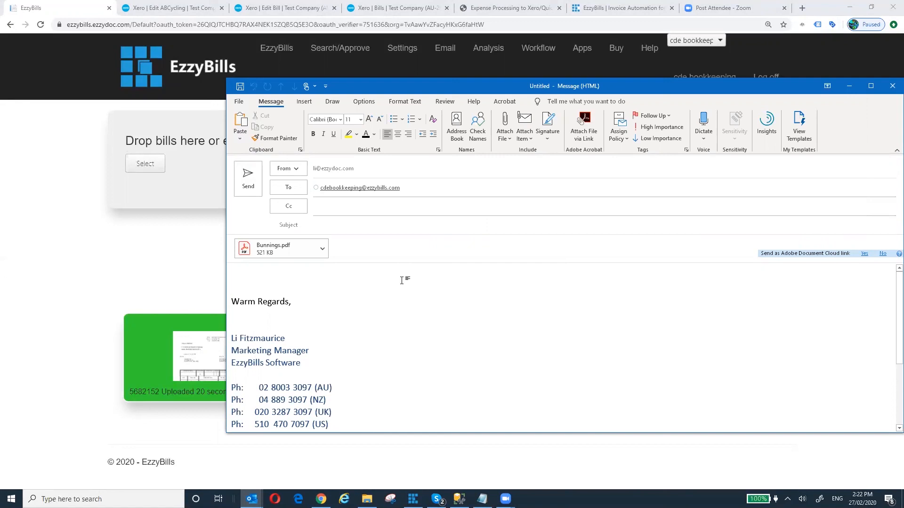
pyautogui.click(249, 188)
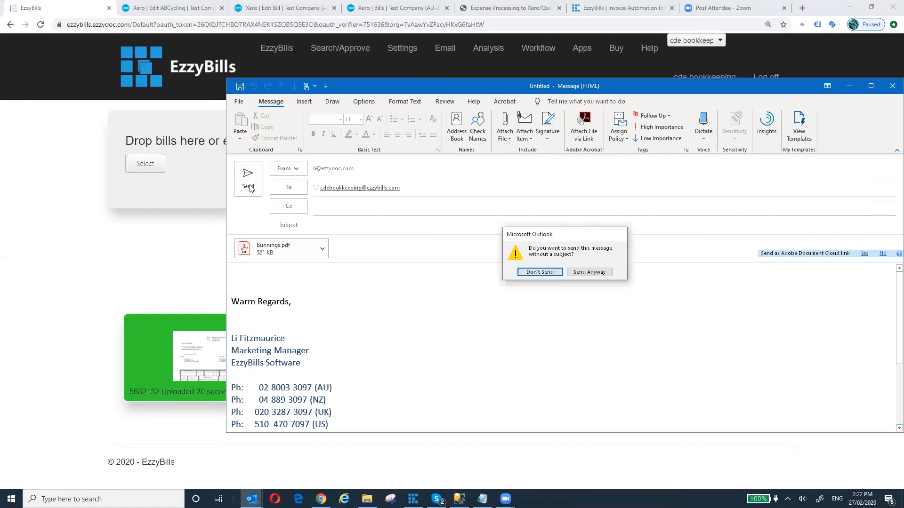
pyautogui.click(590, 273)
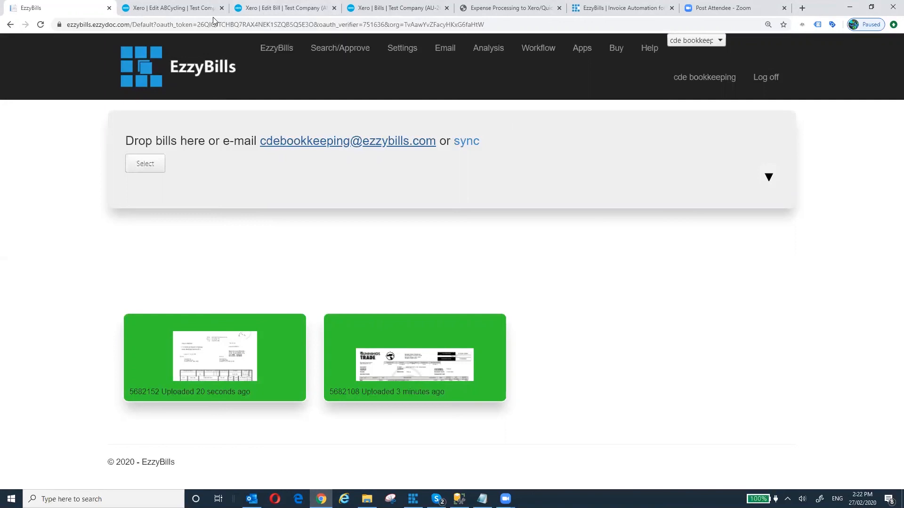
# - Glance at the agenda slide, then return to EzzyBills to watch upload 5682273 finish processing
pyautogui.click(490, 8)
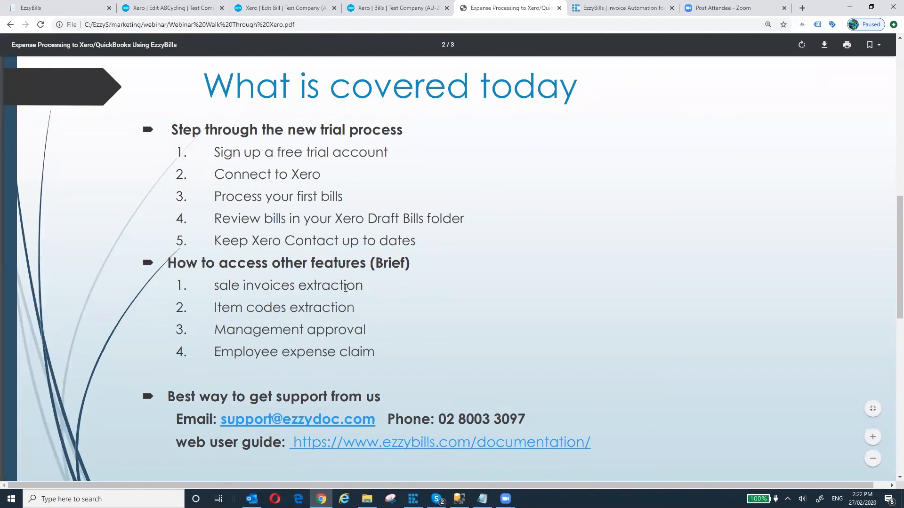
pyautogui.click(68, 8)
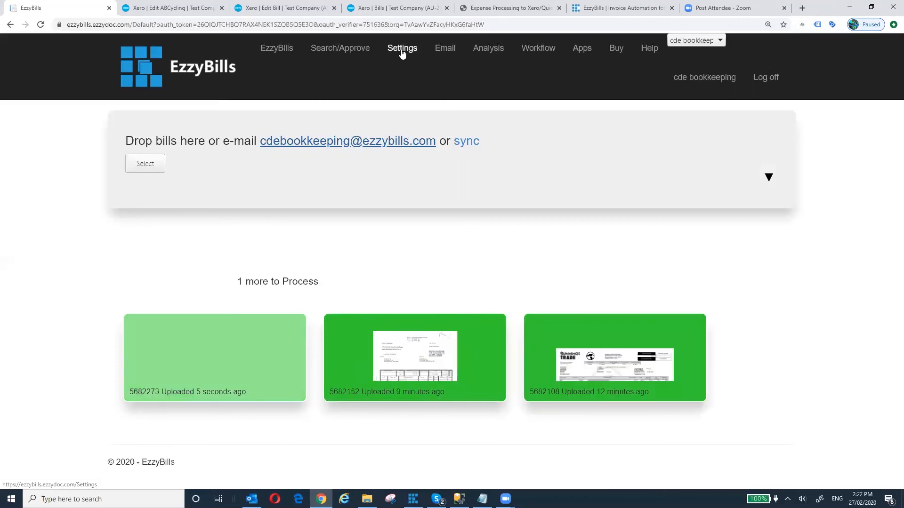
pyautogui.moveTo(212, 369)
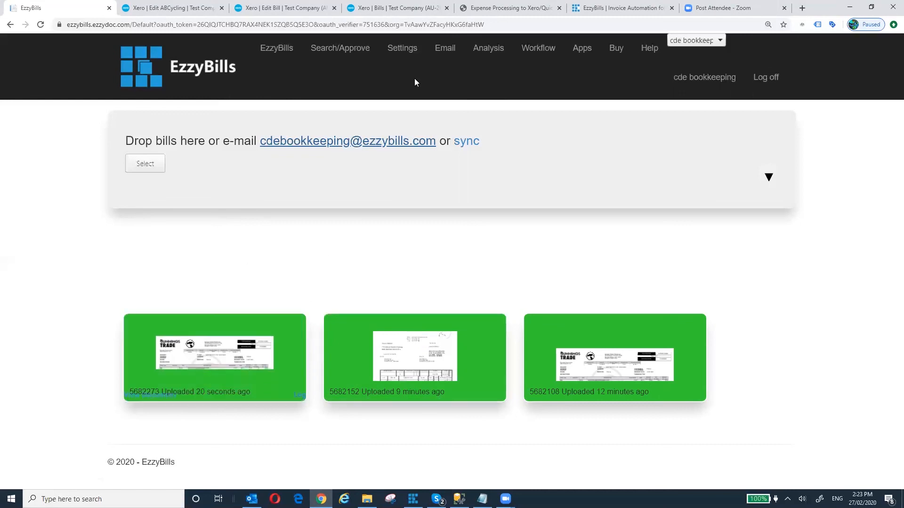
# - Open EzzyBills Settings and scroll down to the Upload Alias section
pyautogui.click(400, 53)
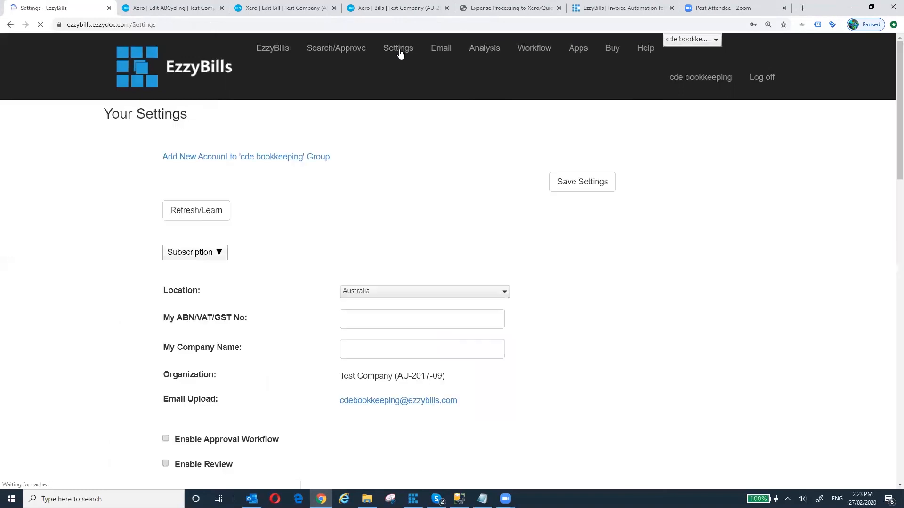
pyautogui.scroll(-4, 422, 210)
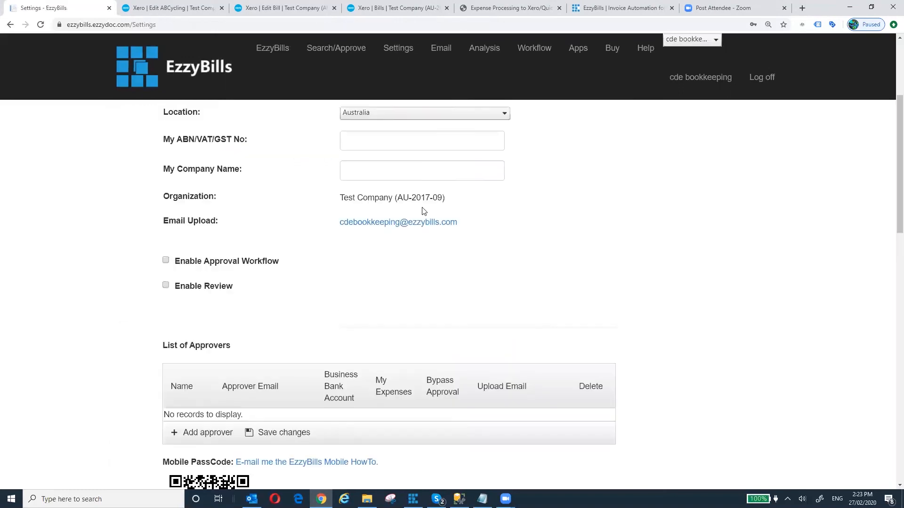
pyautogui.scroll(-3, 472, 258)
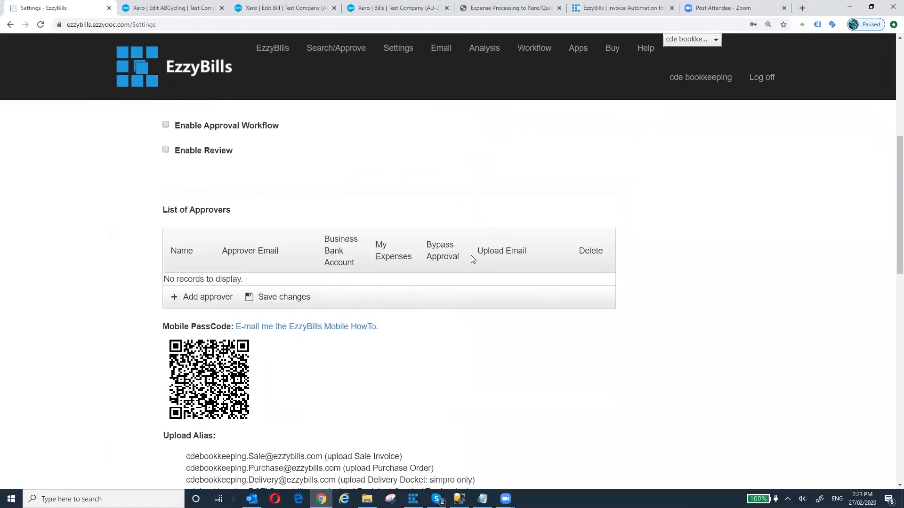
pyautogui.scroll(-6, 471, 256)
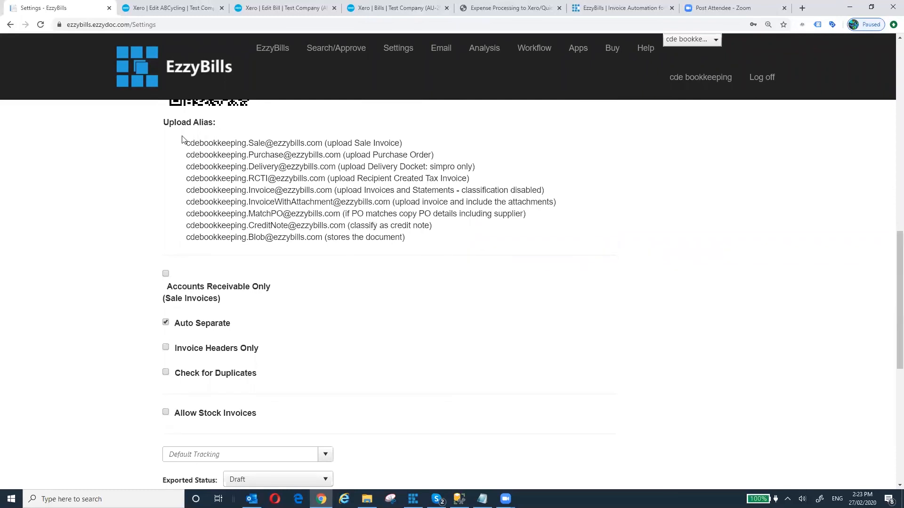
# - Highlight the .Sale upload alias and tick Accounts Receivable Only (Sale Invoices)
pyautogui.moveTo(187, 144); pyautogui.dragTo(321, 147)
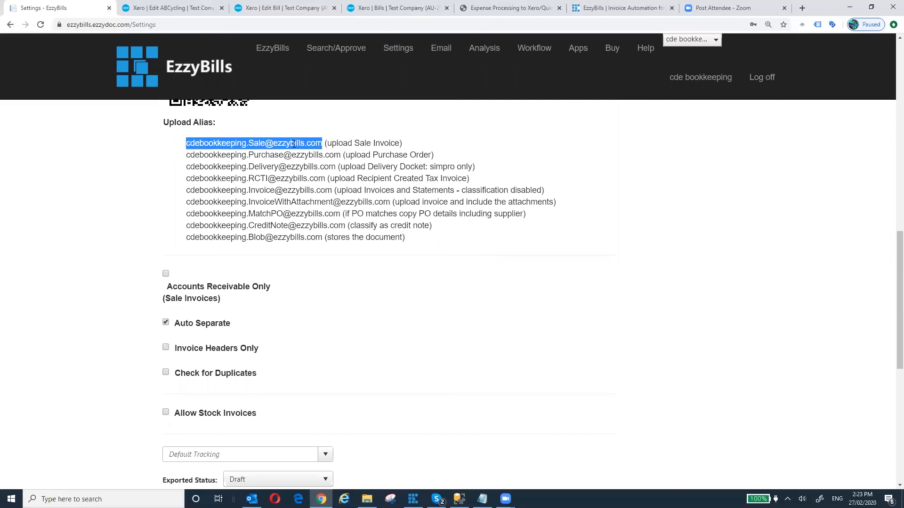
pyautogui.click(251, 142)
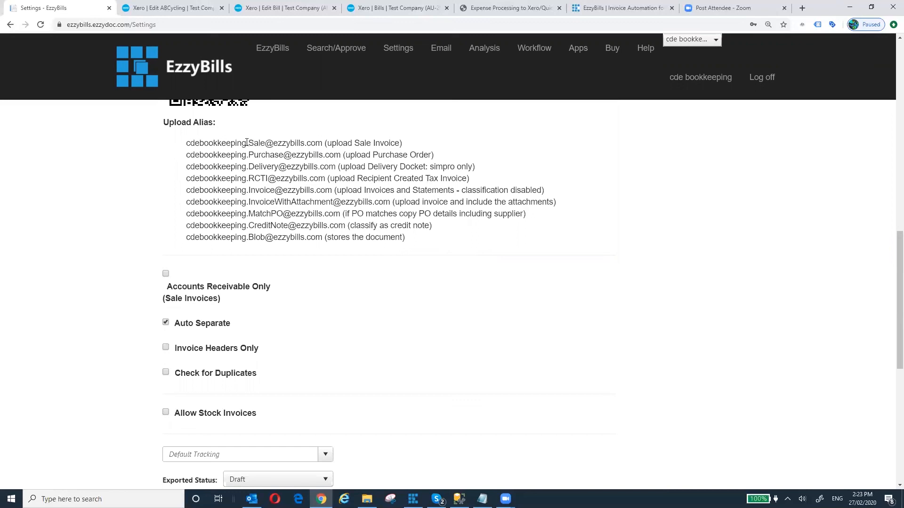
pyautogui.moveTo(246, 143); pyautogui.dragTo(266, 142)
pyautogui.moveTo(322, 143); pyautogui.dragTo(190, 140)
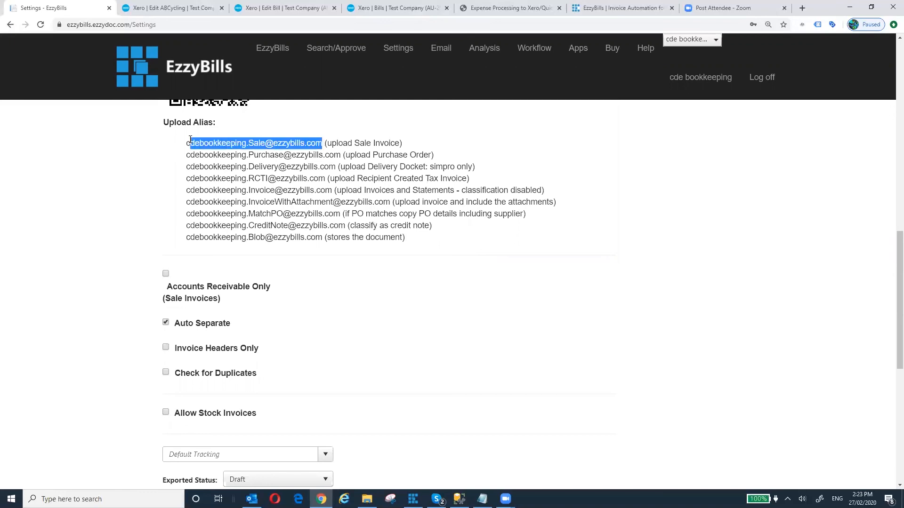
pyautogui.click(394, 281)
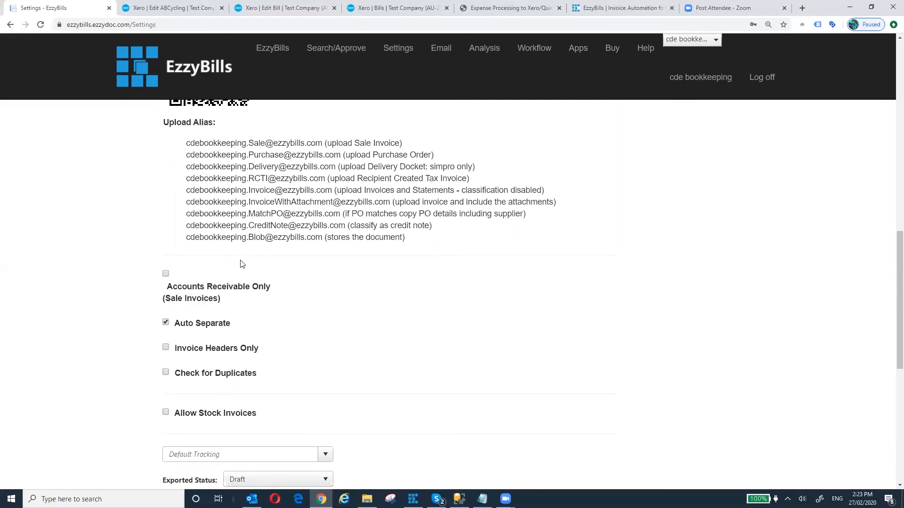
pyautogui.click(165, 273)
pyautogui.scroll(13, 564, 376)
# - Save the settings, then untick Accounts Receivable Only (Sale Invoices)
pyautogui.click(585, 124)
pyautogui.scroll(-5, 588, 283)
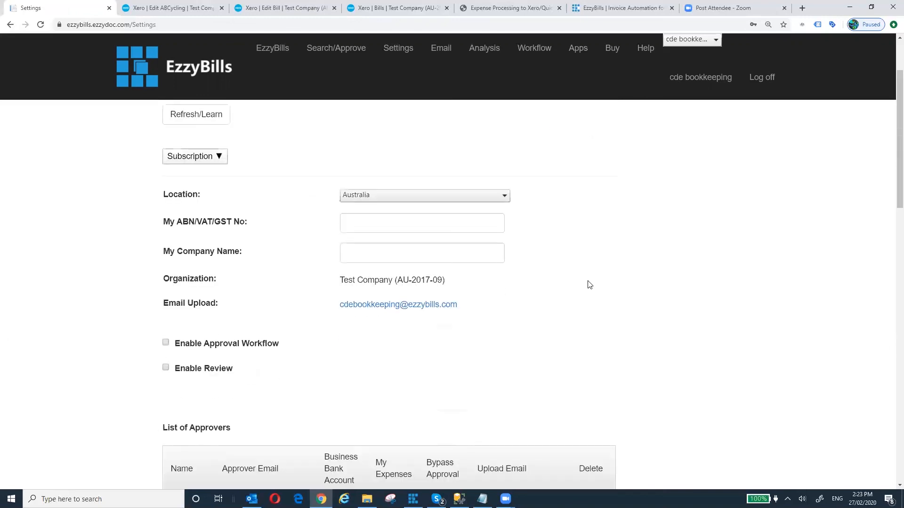
pyautogui.scroll(-4, 588, 285)
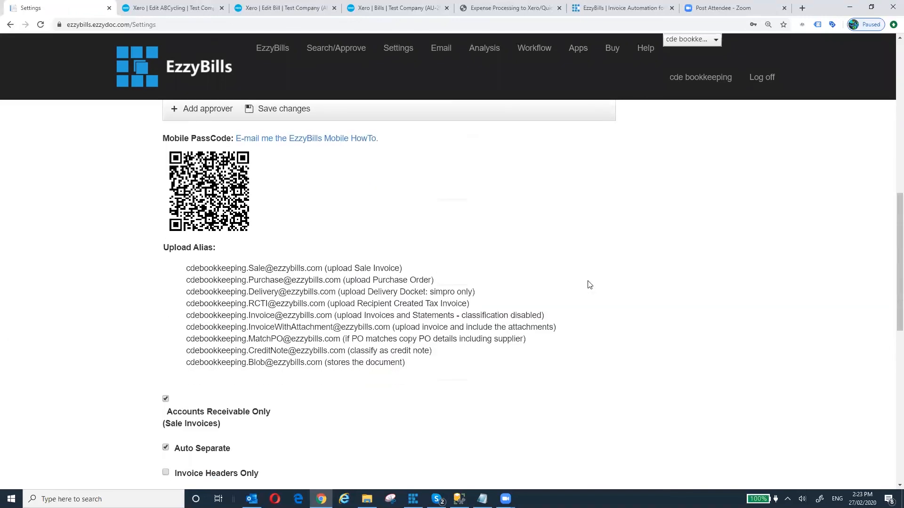
pyautogui.scroll(-3, 588, 285)
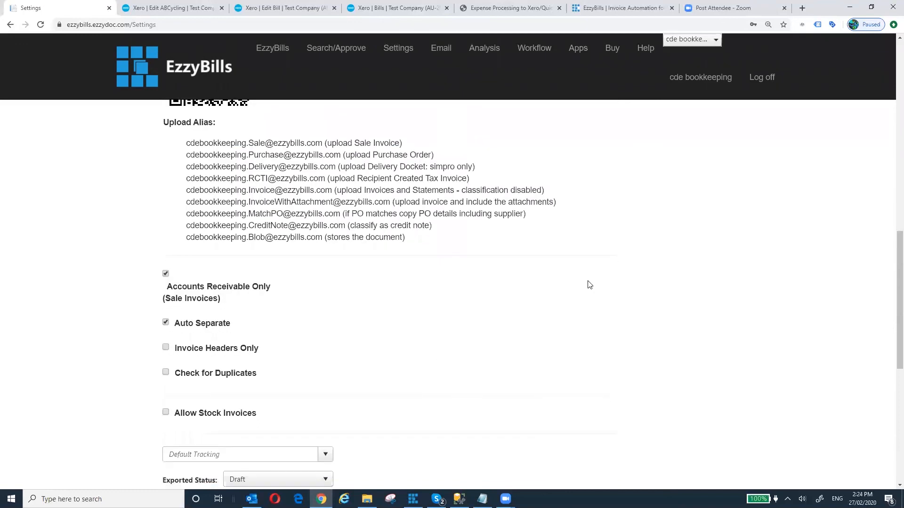
pyautogui.scroll(-3, 588, 285)
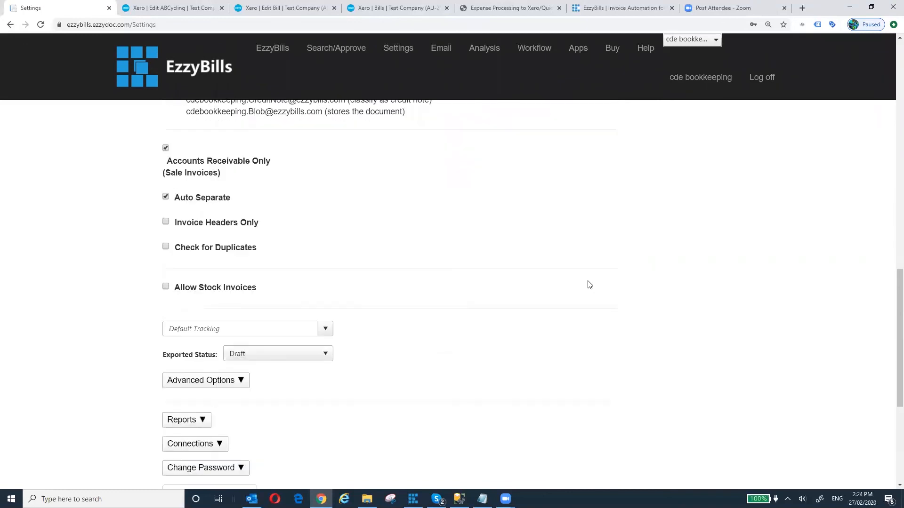
pyautogui.click(166, 148)
pyautogui.scroll(-1, 477, 250)
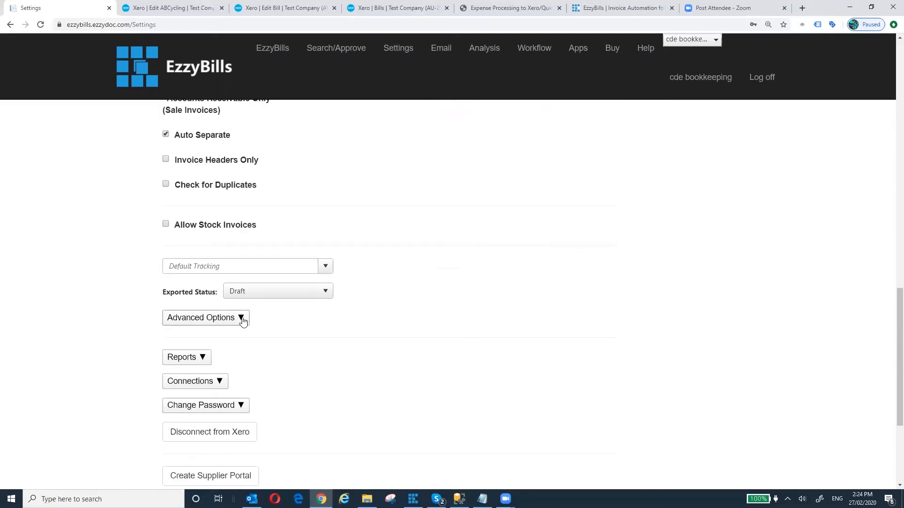
pyautogui.scroll(4, 385, 210)
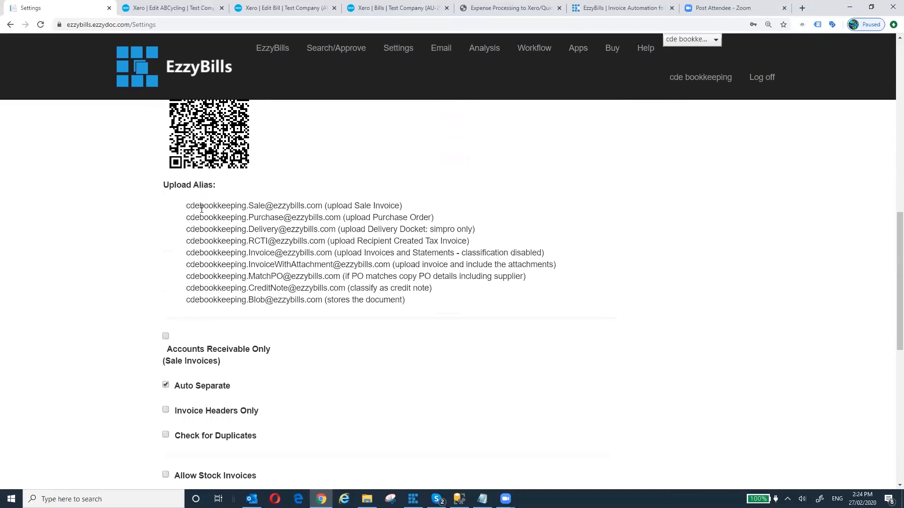
# - Select the sale invoice alias, expand Advanced Options, then view the EzzyBills website homepage
pyautogui.moveTo(186, 206); pyautogui.dragTo(322, 202)
pyautogui.scroll(-1, 328, 341)
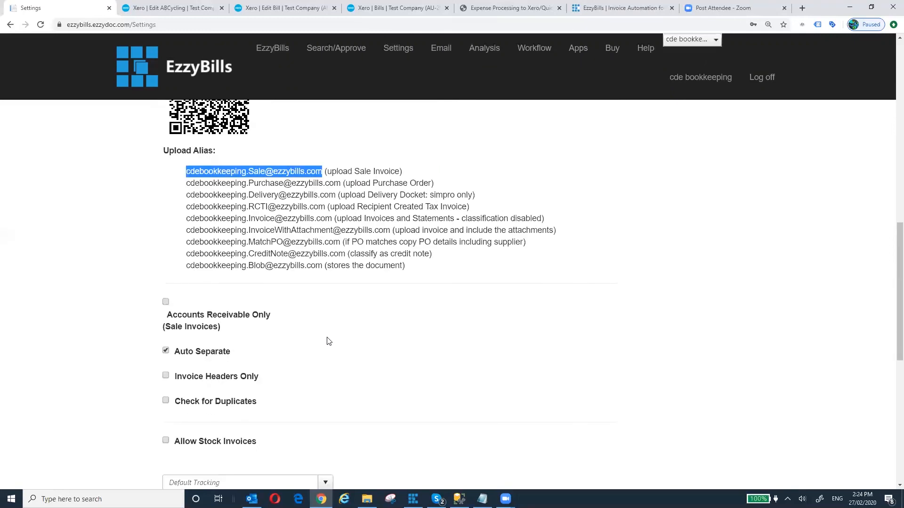
pyautogui.scroll(-5, 328, 341)
pyautogui.click(238, 257)
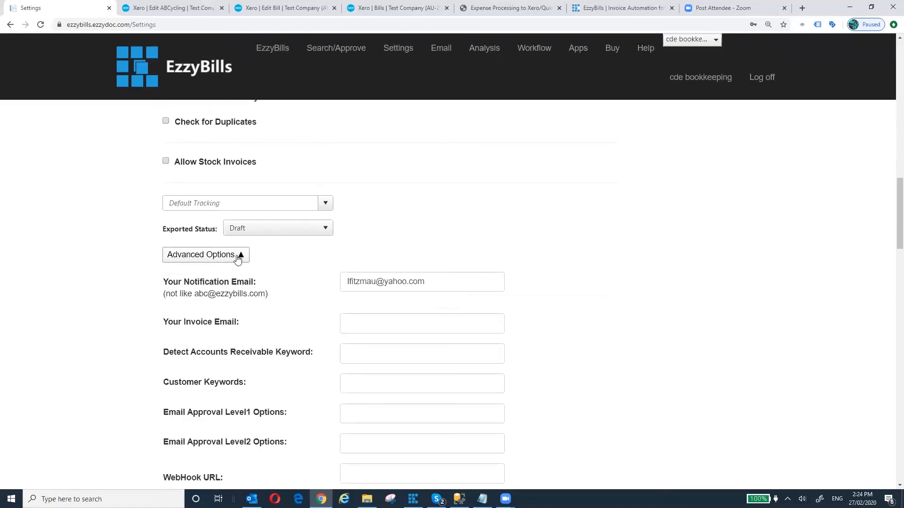
pyautogui.scroll(-1, 282, 278)
pyautogui.moveTo(174, 295)
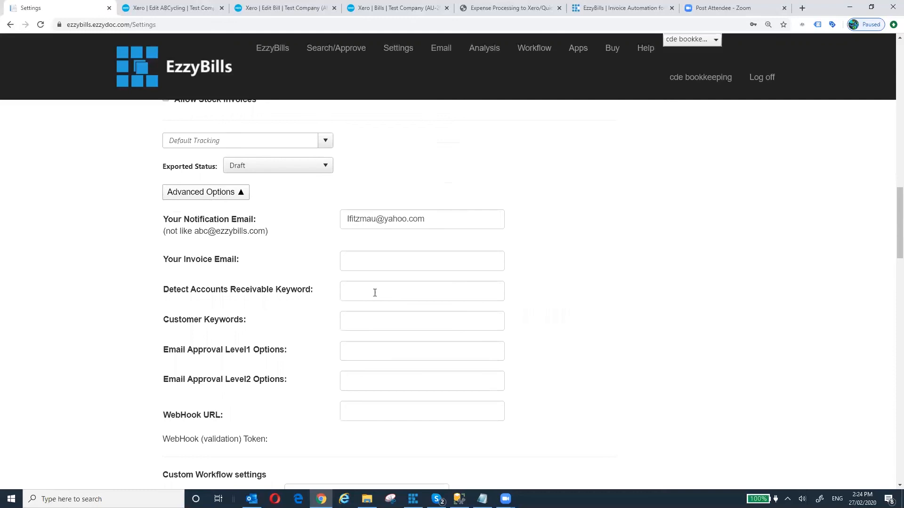
pyautogui.scroll(5, 413, 295)
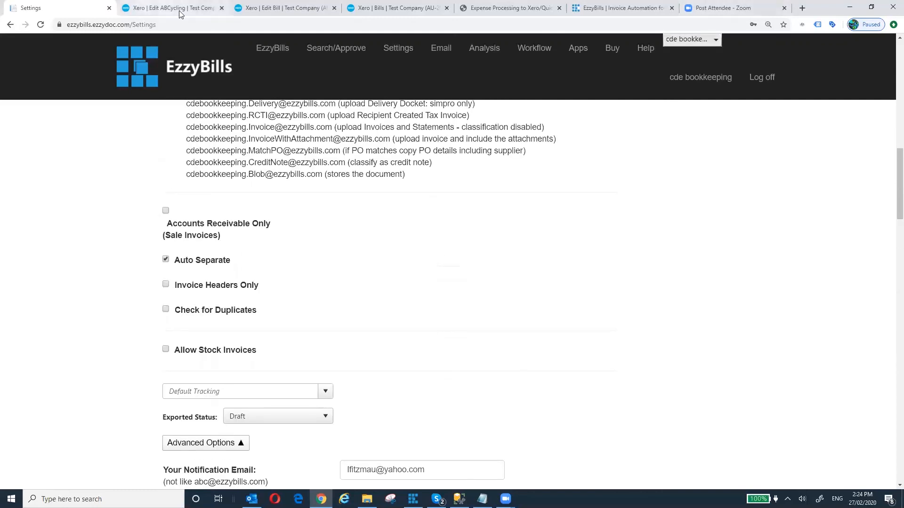
pyautogui.click(633, 10)
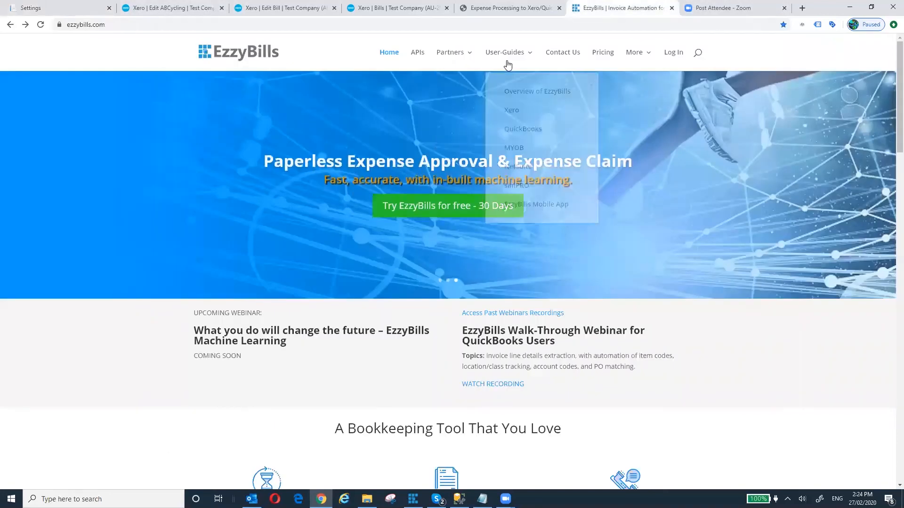
# - View the Xero user guide on the EzzyBills website, then switch back to the Settings tab
pyautogui.moveTo(504, 52)
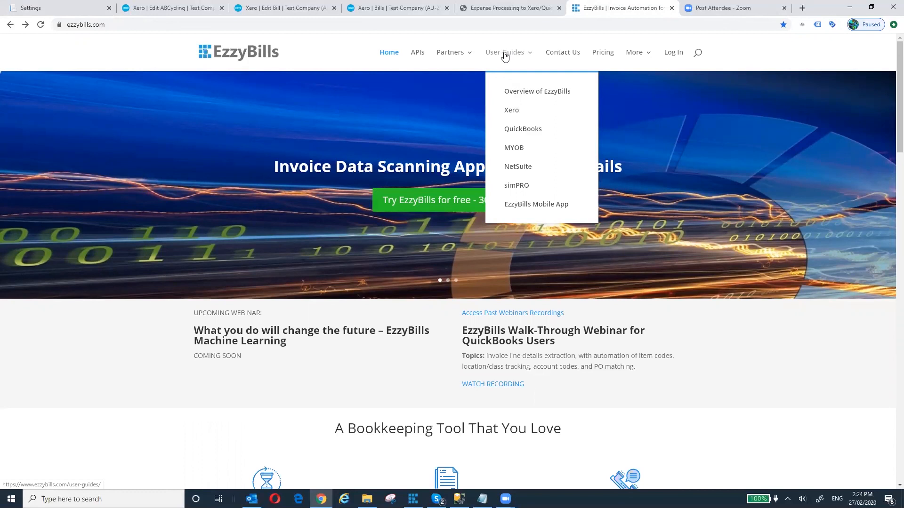
pyautogui.click(514, 112)
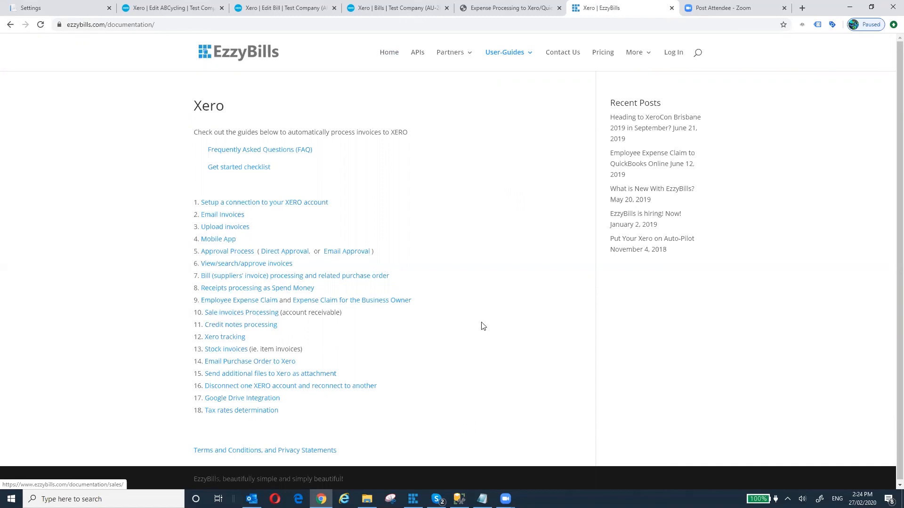
pyautogui.click(68, 10)
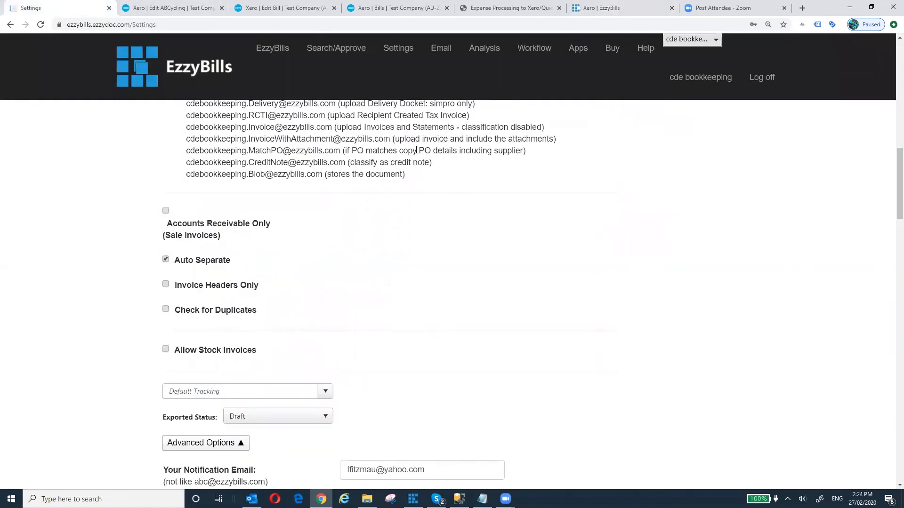
# - Return from Settings to the bills dashboard showing bills 5682273, 5682152 and 5682108
pyautogui.scroll(9, 589, 237)
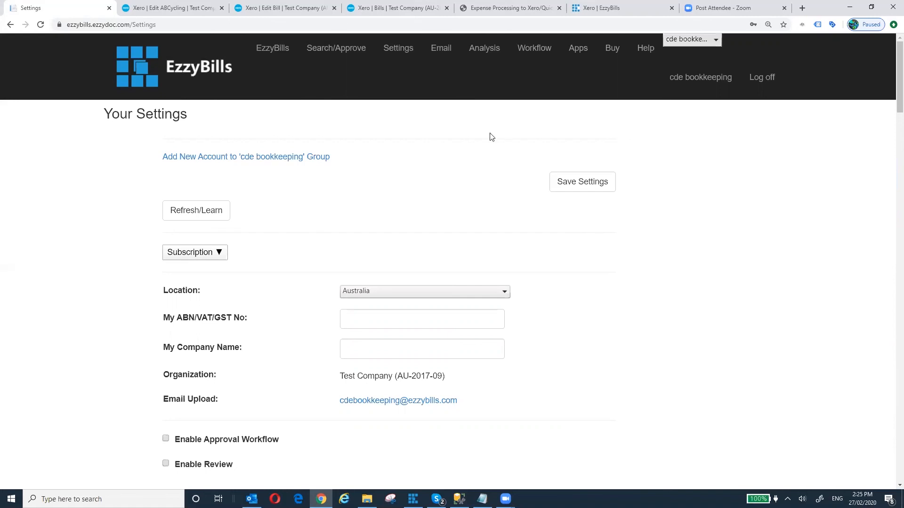
pyautogui.click(278, 48)
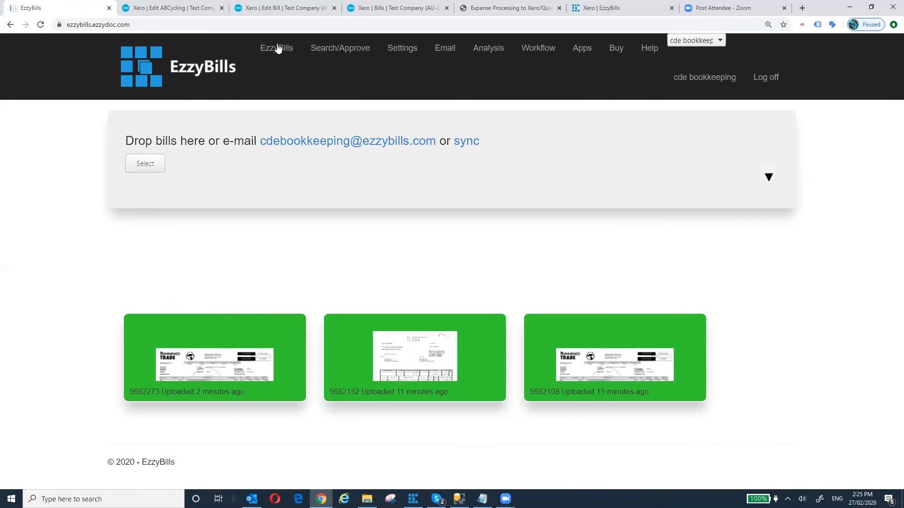
# - Glance at the agenda slide, then go back to EzzyBills and open Settings
pyautogui.click(514, 8)
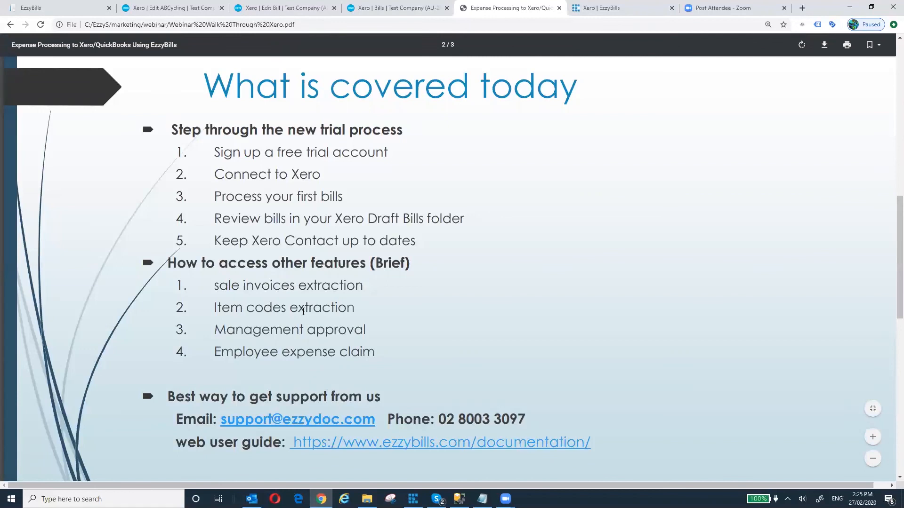
pyautogui.click(54, 7)
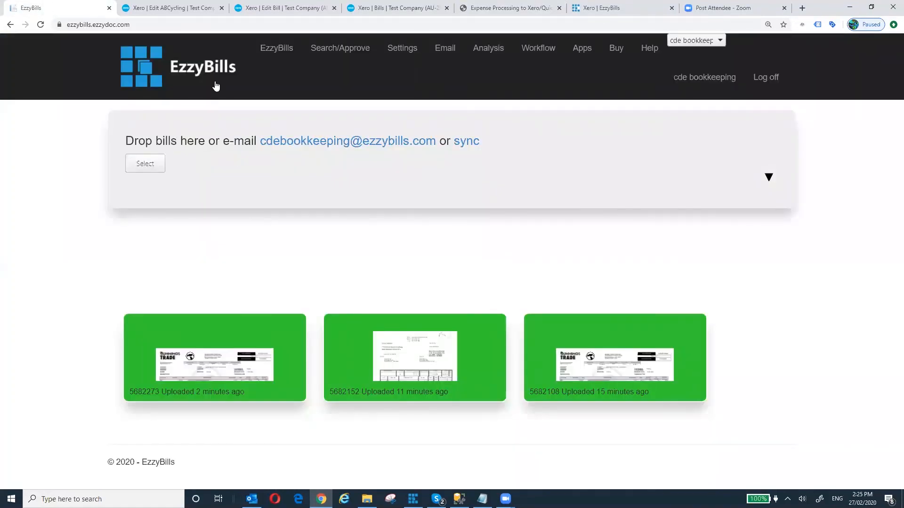
pyautogui.click(399, 50)
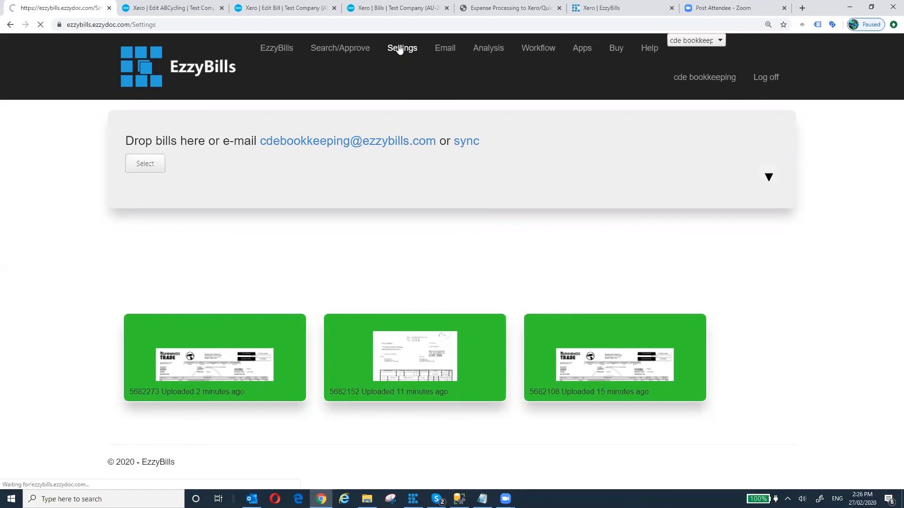
# - Enable Allow Stock Invoices with Guess Item Code (Description Matching), save, and return to the dashboard
pyautogui.scroll(-5, 315, 213)
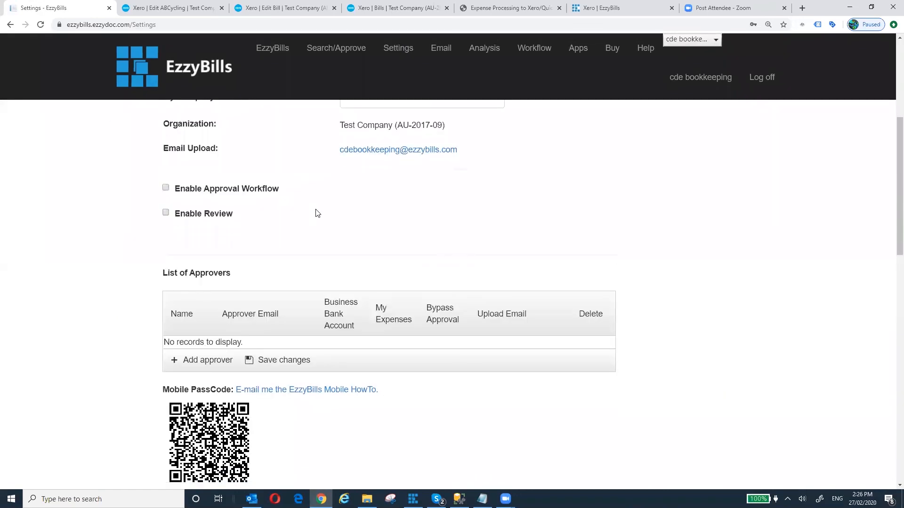
pyautogui.scroll(-9, 315, 213)
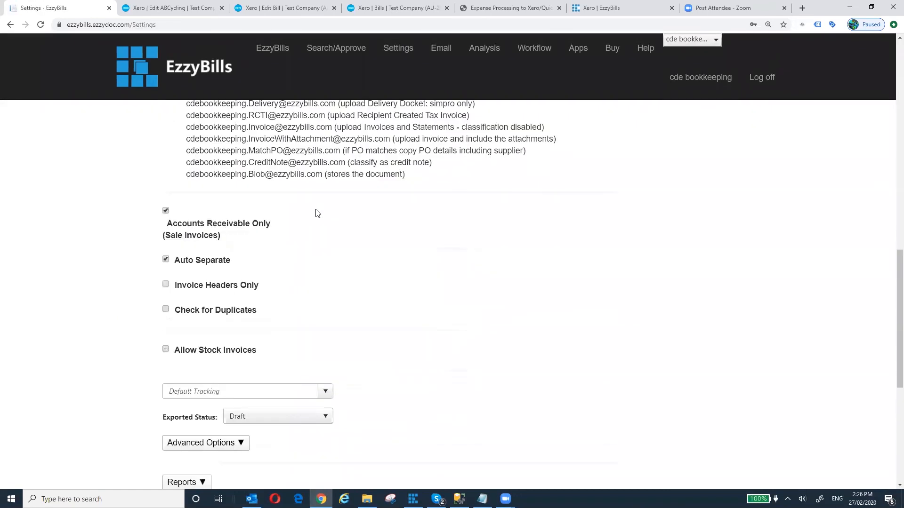
pyautogui.click(165, 349)
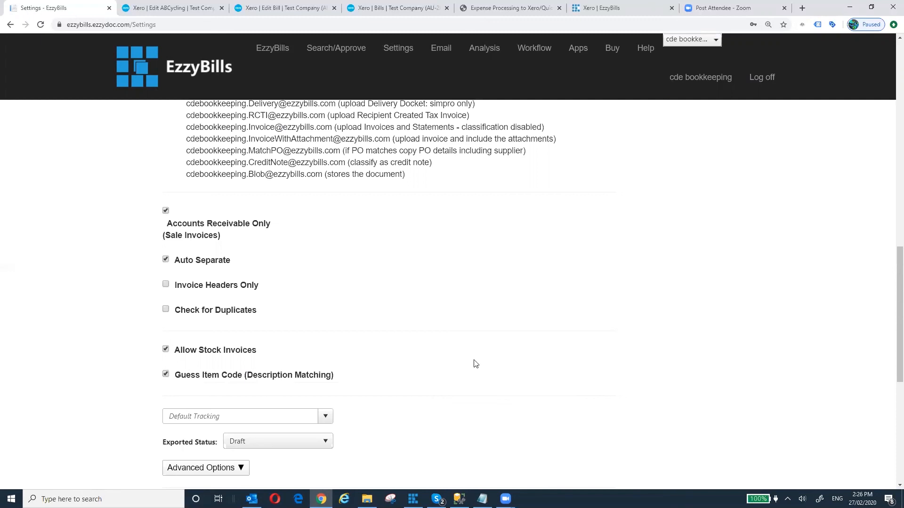
pyautogui.scroll(15, 560, 379)
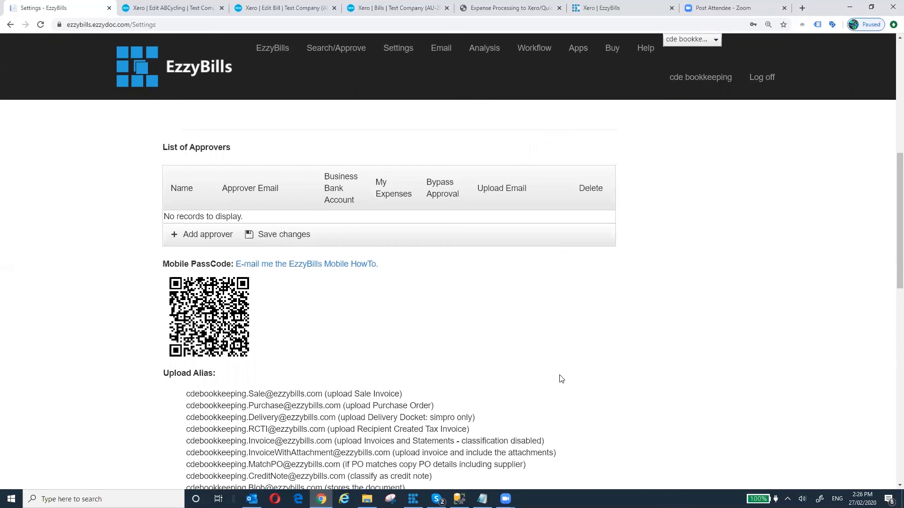
pyautogui.click(581, 187)
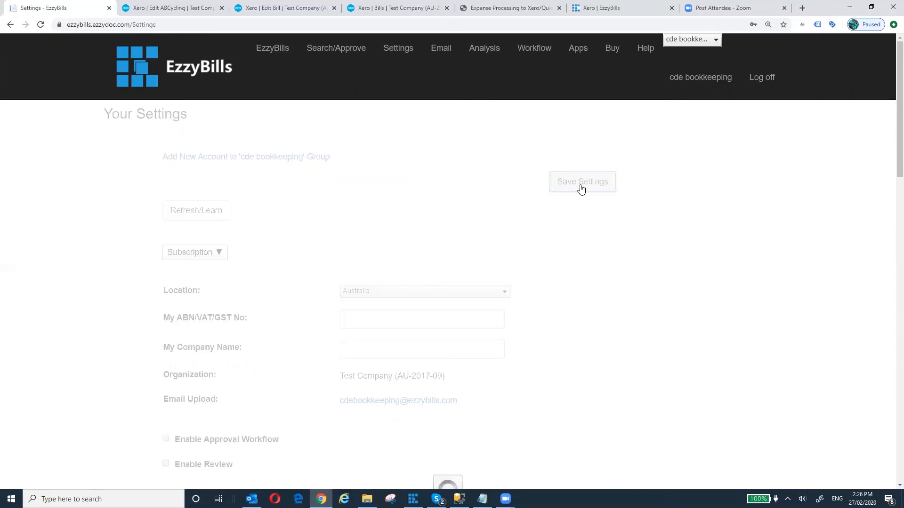
pyautogui.click(262, 50)
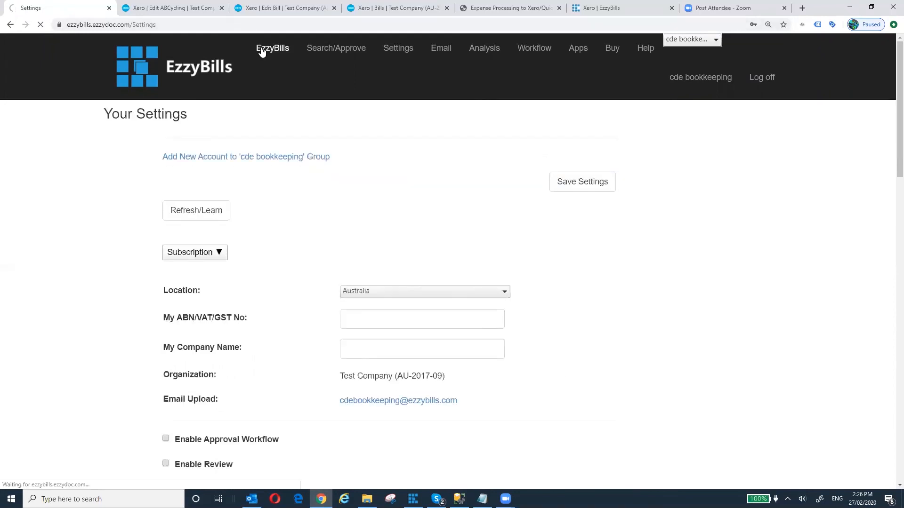
# - Upload Bunnings.pdf, glance at the agenda slide, then open the Search/Approve page
pyautogui.click(145, 164)
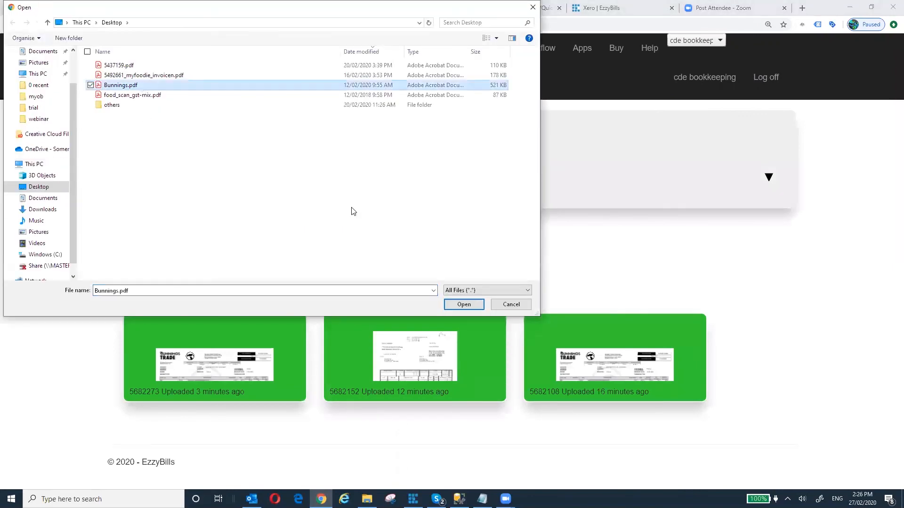
pyautogui.click(473, 305)
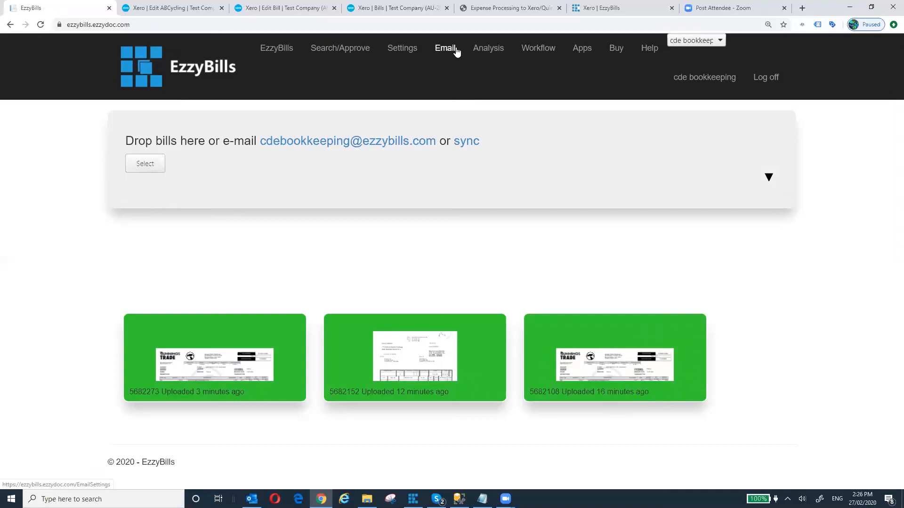
pyautogui.click(511, 8)
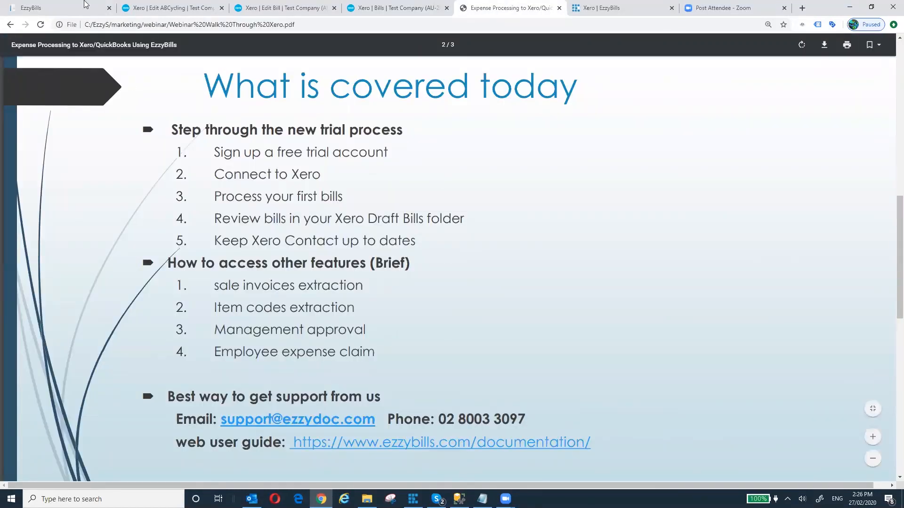
pyautogui.click(73, 10)
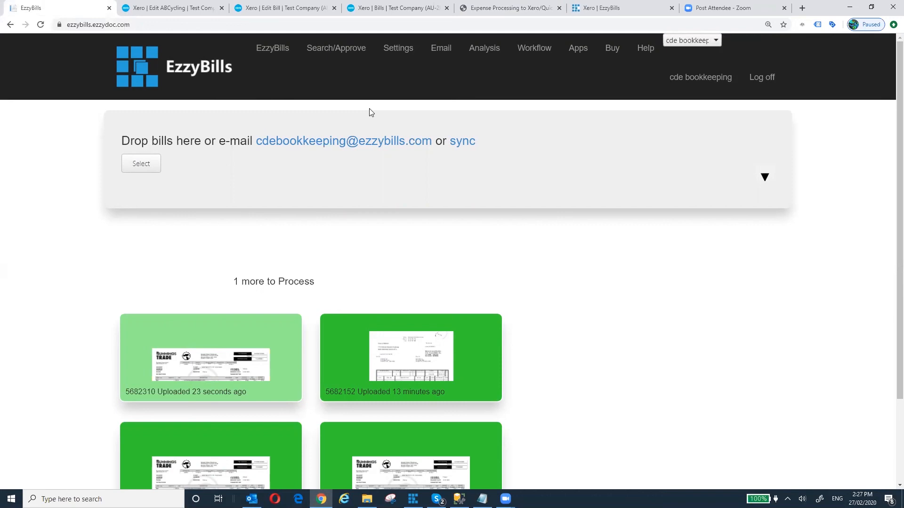
pyautogui.click(344, 52)
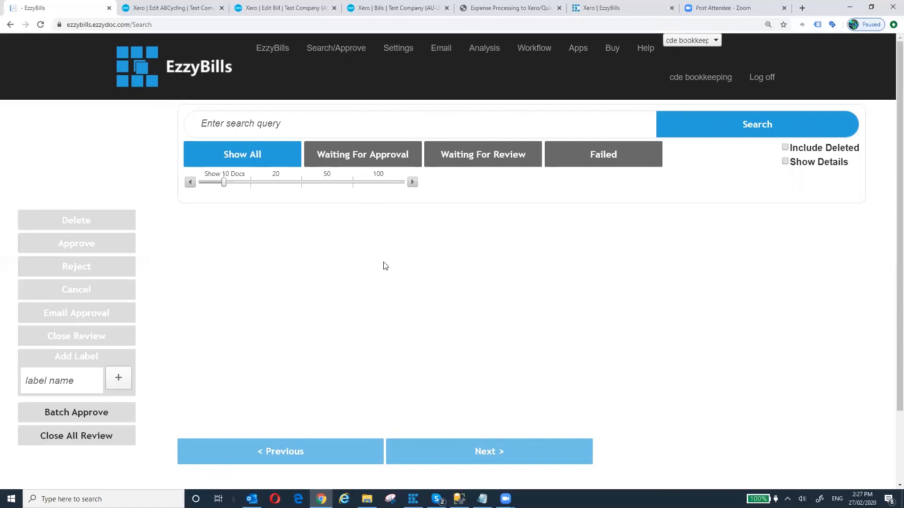
# - Open Settings and turn on Enable Approval Workflow
pyautogui.click(396, 48)
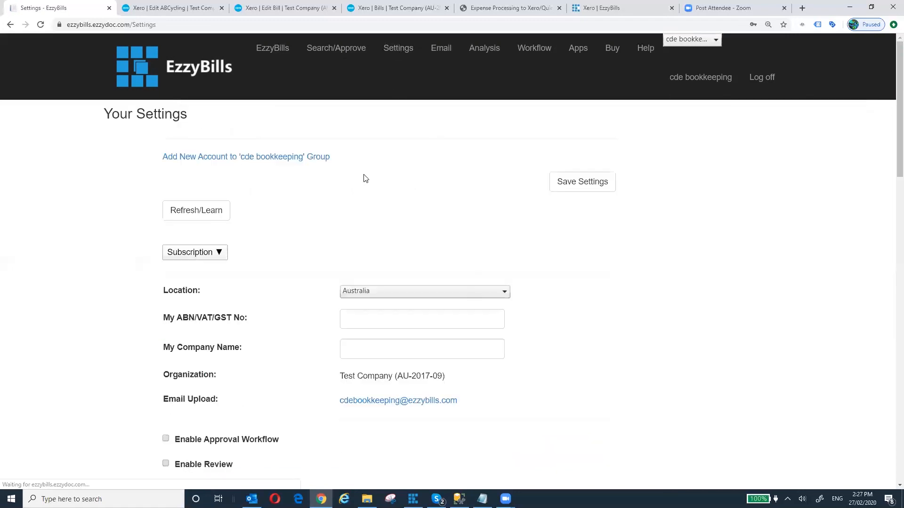
pyautogui.scroll(-5, 363, 178)
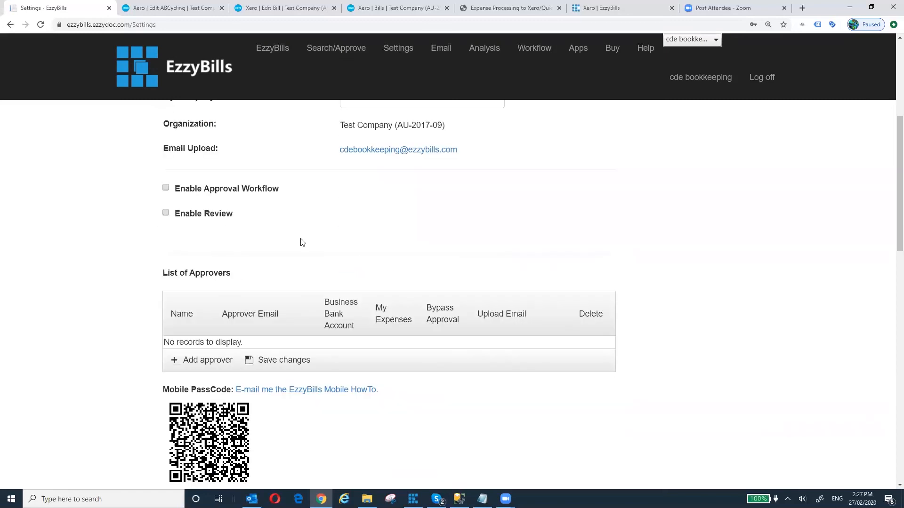
pyautogui.scroll(5, 302, 243)
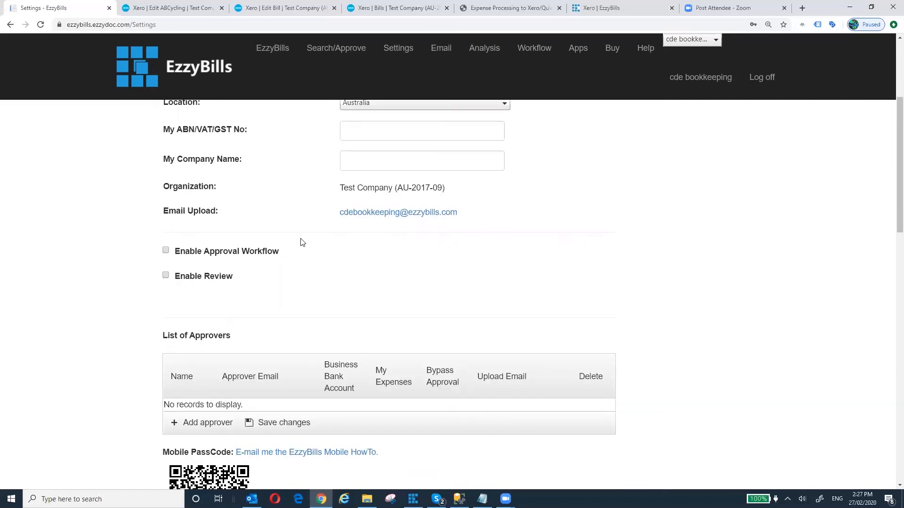
pyautogui.scroll(-3, 296, 229)
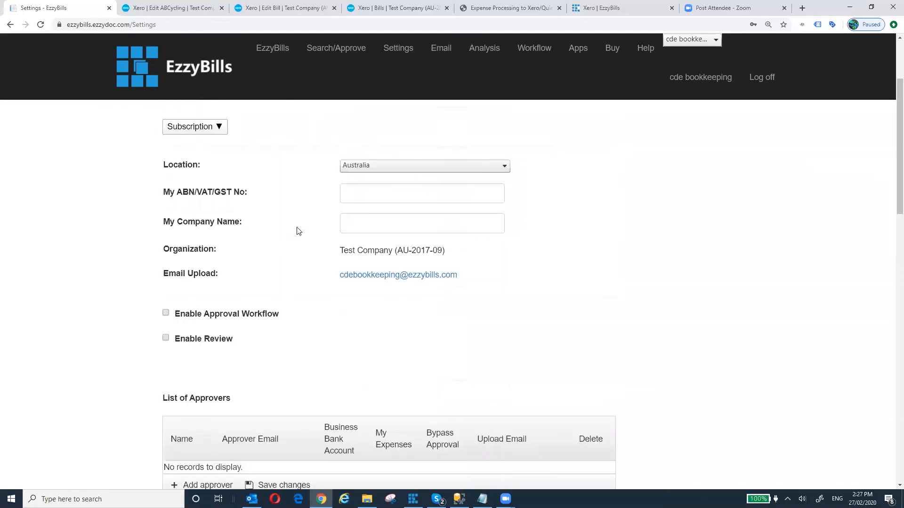
pyautogui.click(207, 315)
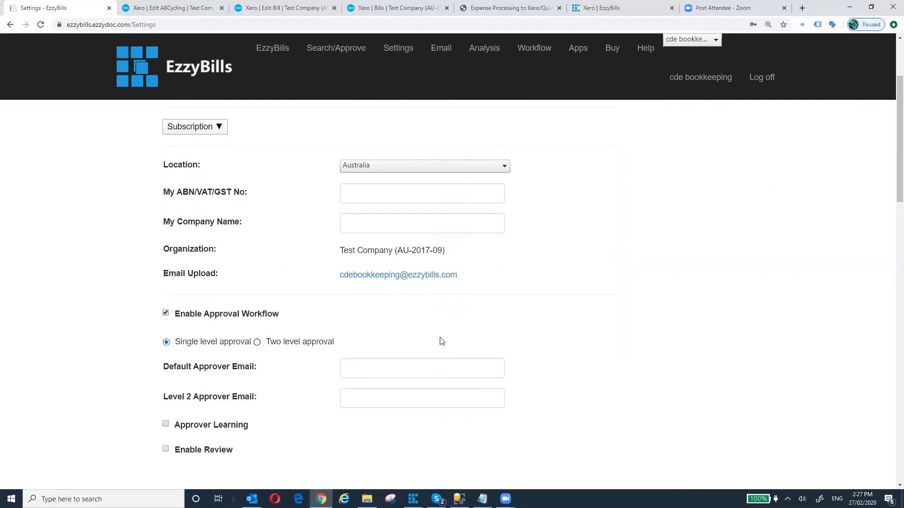
# - Pick the default approver e-mail, clear the Level 2 approver, save, and return to the dashboard
pyautogui.click(352, 364)
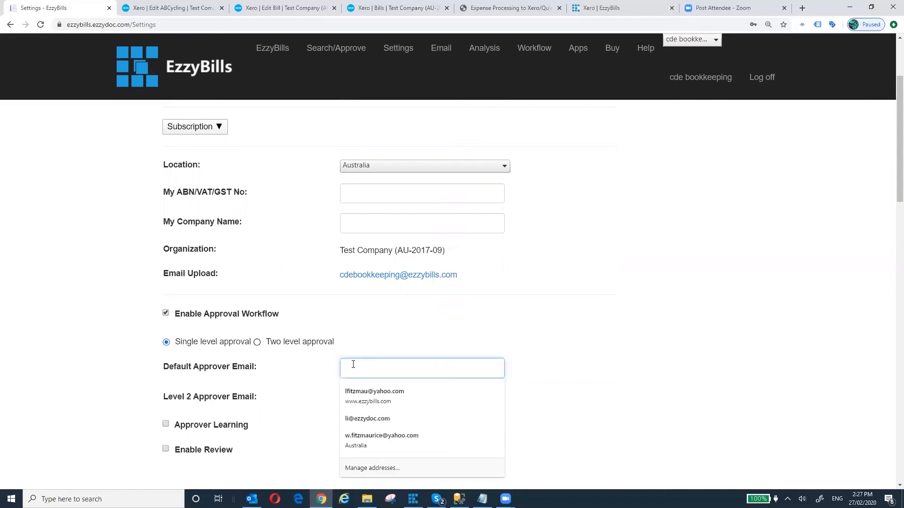
pyautogui.click(366, 418)
pyautogui.moveTo(426, 397); pyautogui.dragTo(296, 404)
pyautogui.press('BackSpace')
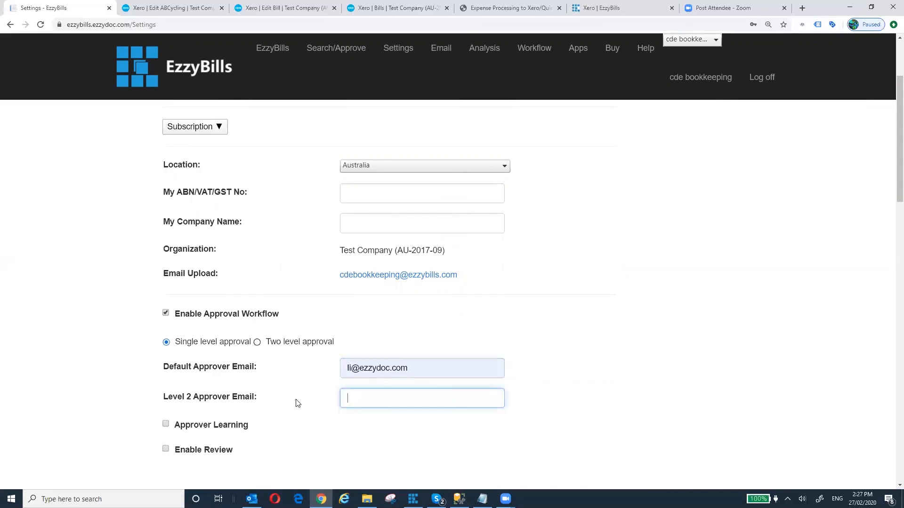
pyautogui.scroll(2, 573, 289)
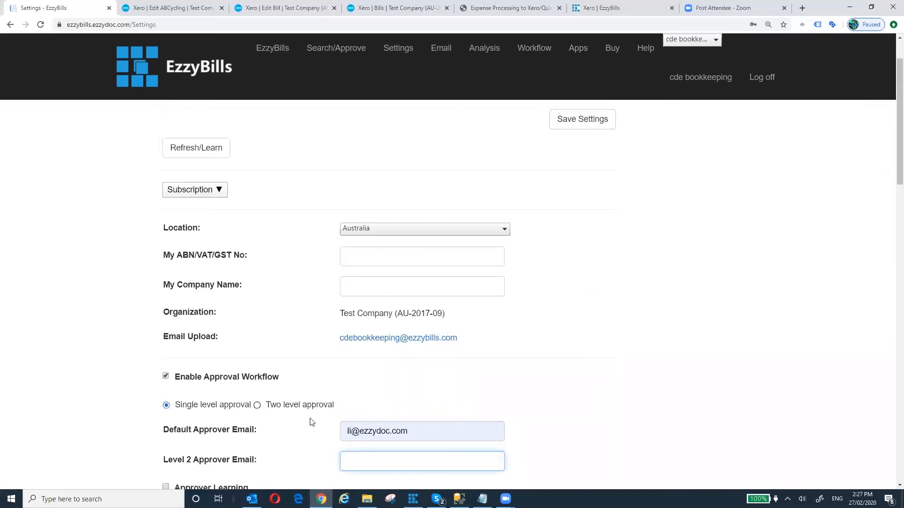
pyautogui.click(578, 122)
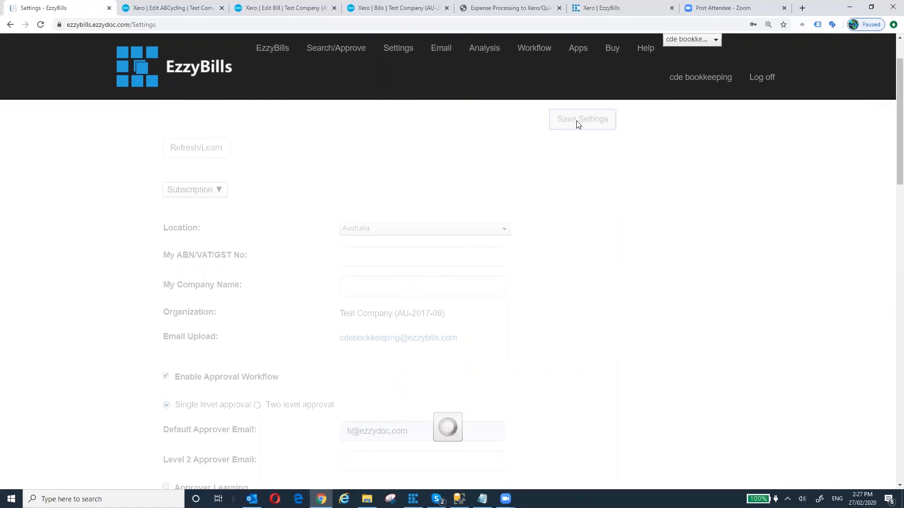
pyautogui.click(265, 50)
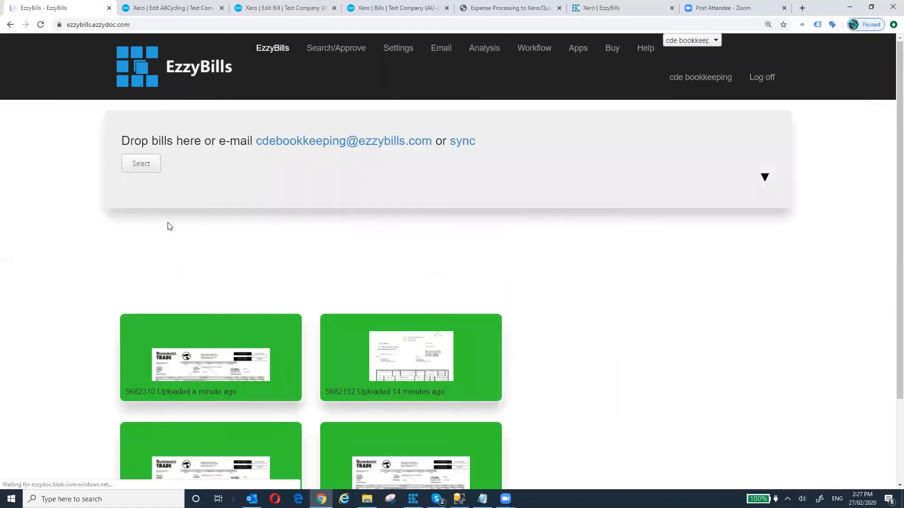
# - Upload food_scan_gst-mix.pdf from the Desktop
pyautogui.click(148, 166)
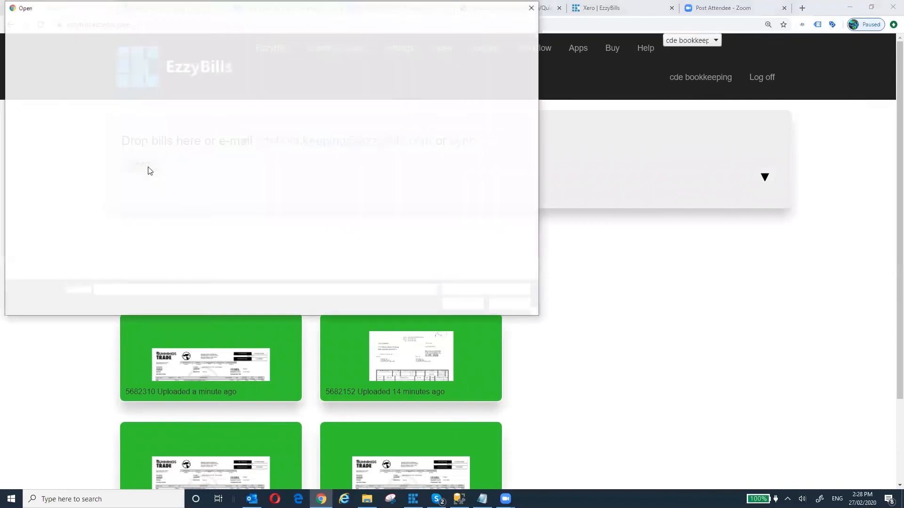
pyautogui.click(135, 96)
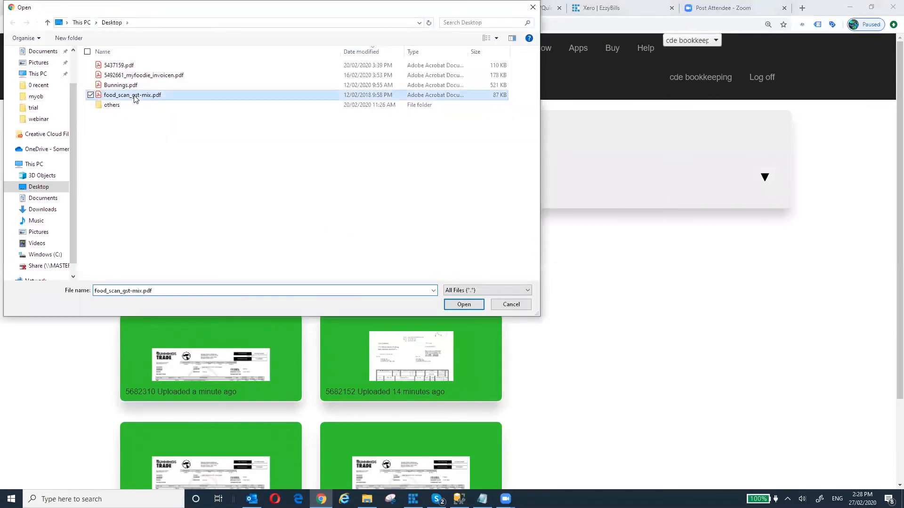
pyautogui.click(466, 304)
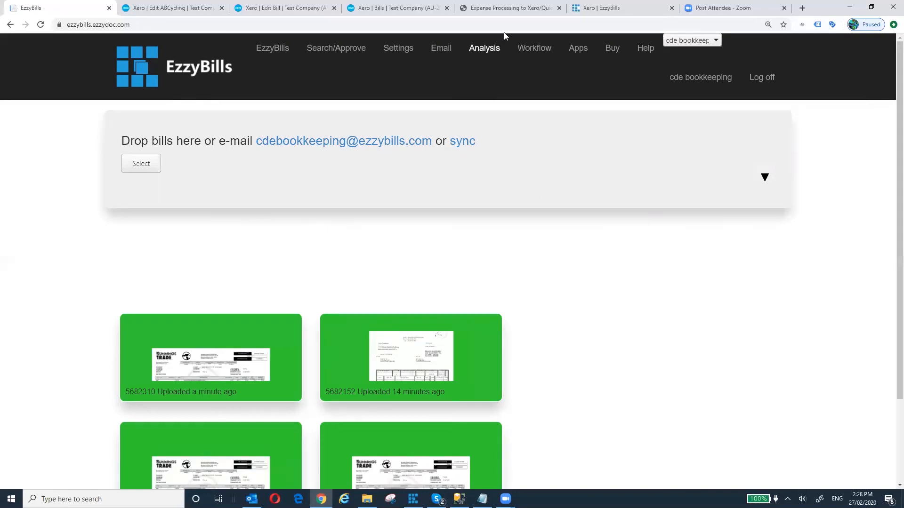
# - Check the agenda slide, confirm bill 5682326 awaits Email Approval, then open Settings
pyautogui.click(504, 8)
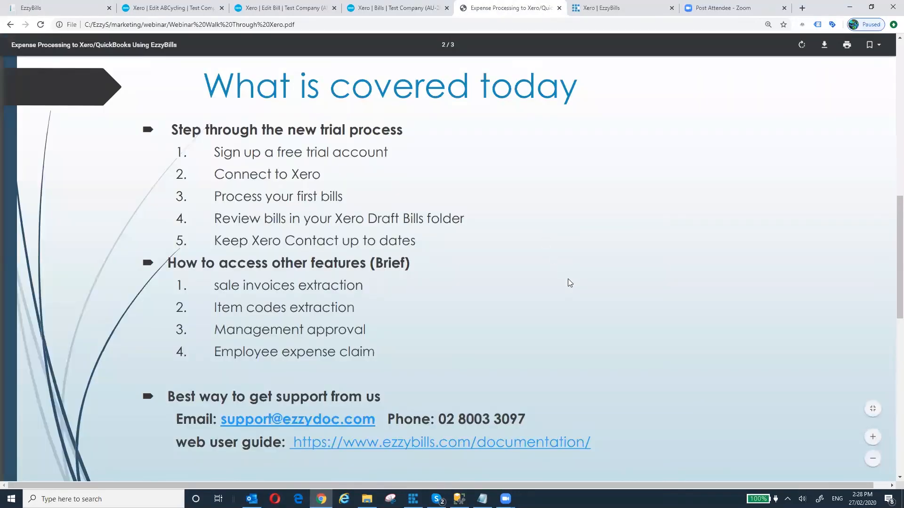
pyautogui.scroll(-1, 570, 283)
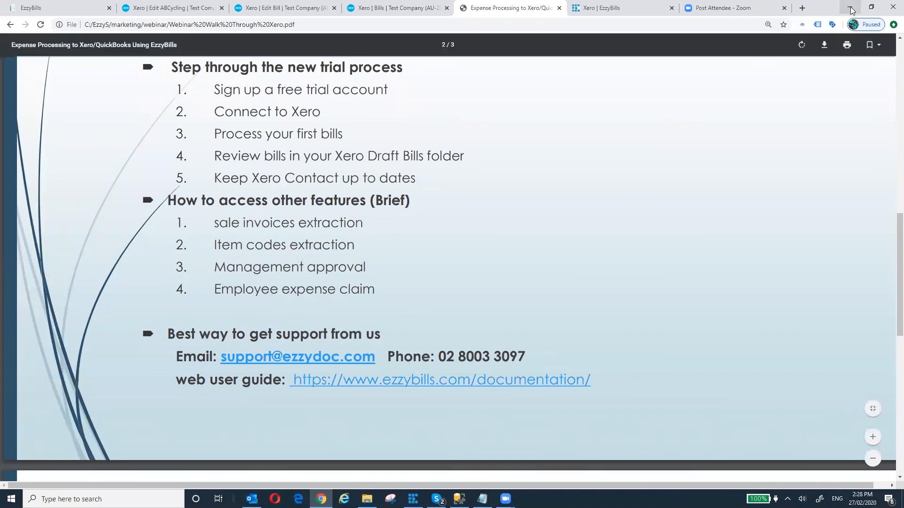
pyautogui.click(73, 9)
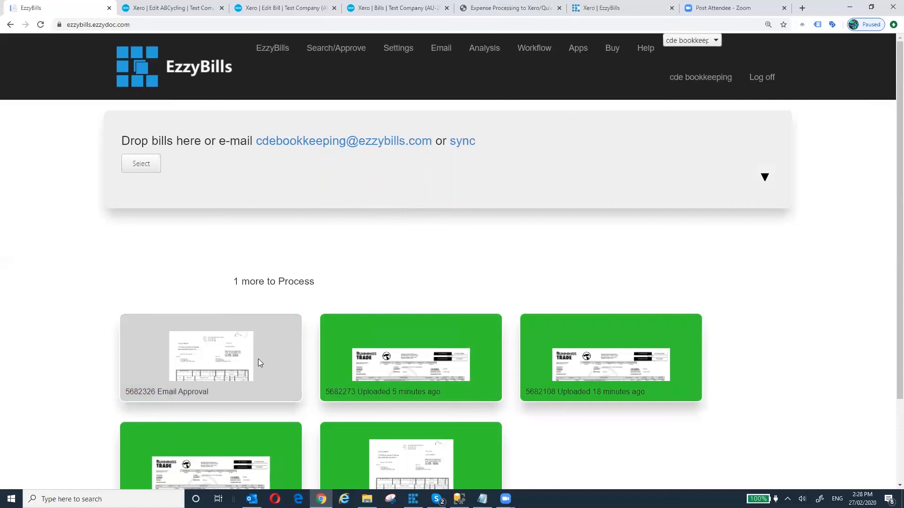
pyautogui.moveTo(207, 366)
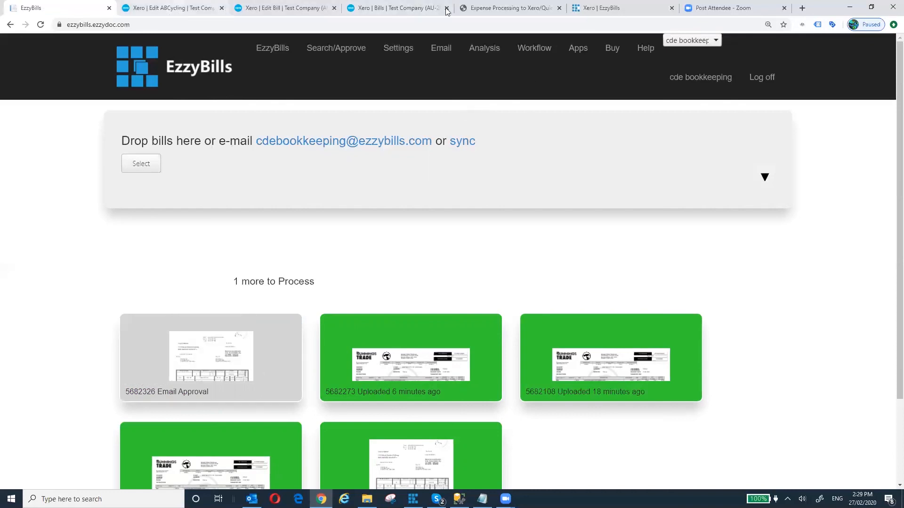
pyautogui.click(494, 11)
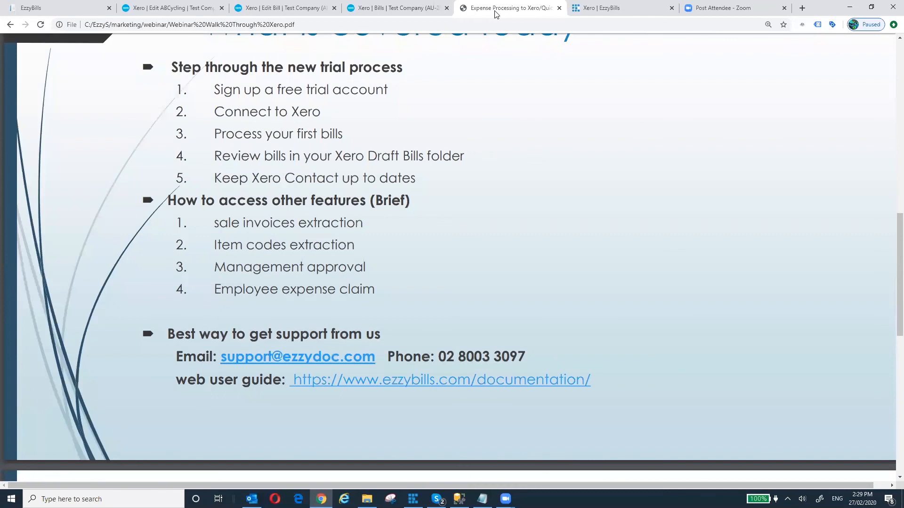
pyautogui.click(76, 9)
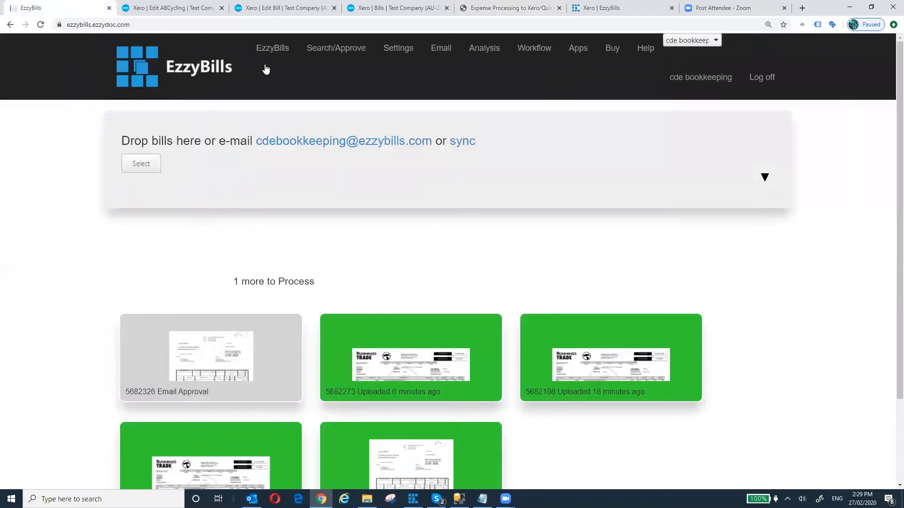
pyautogui.click(397, 51)
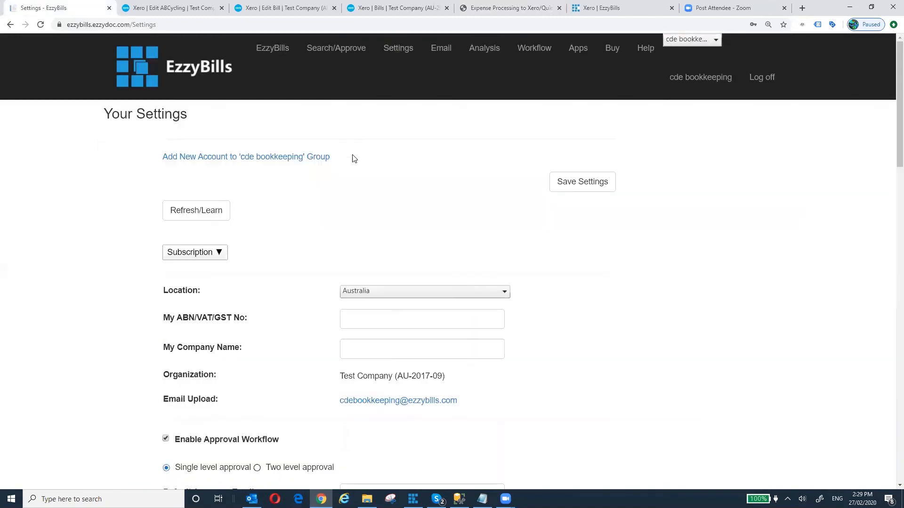
# - Scroll down to the List of Approvers showing the single default approver
pyautogui.scroll(-3, 369, 166)
pyautogui.scroll(-5, 369, 166)
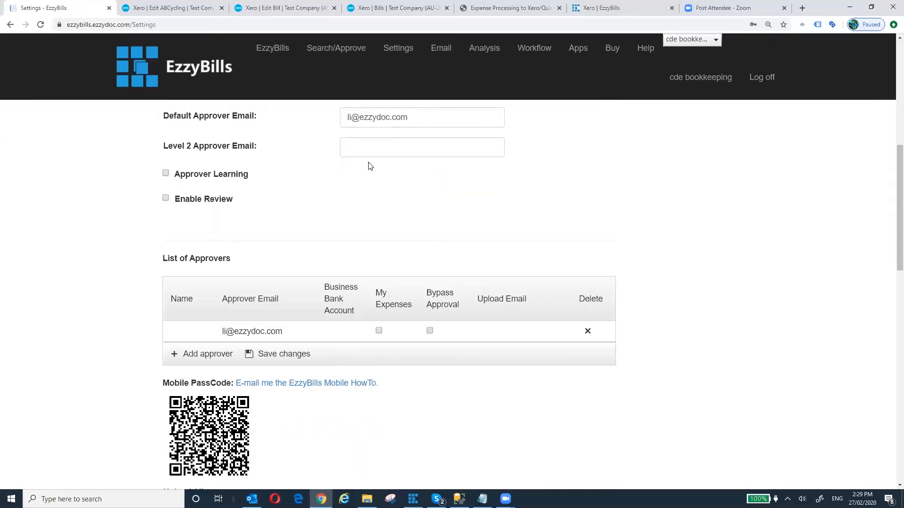
pyautogui.scroll(1, 369, 166)
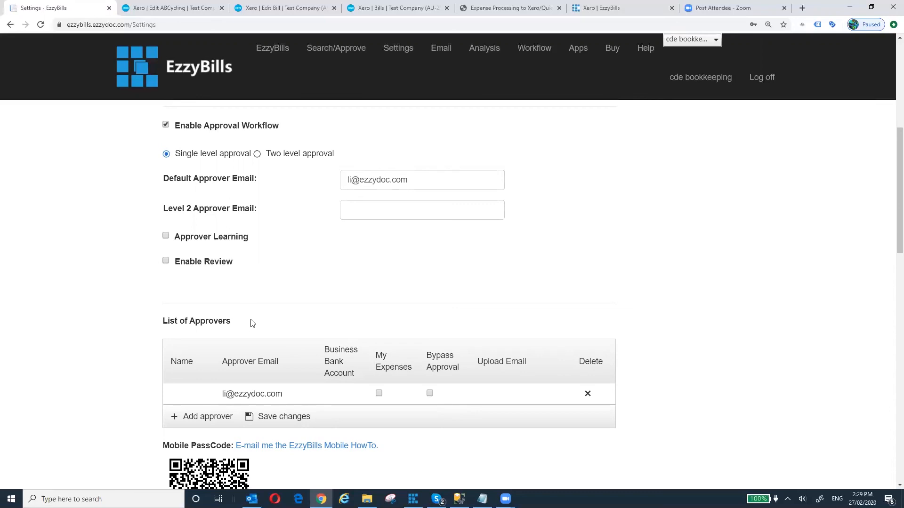
pyautogui.scroll(-2, 254, 320)
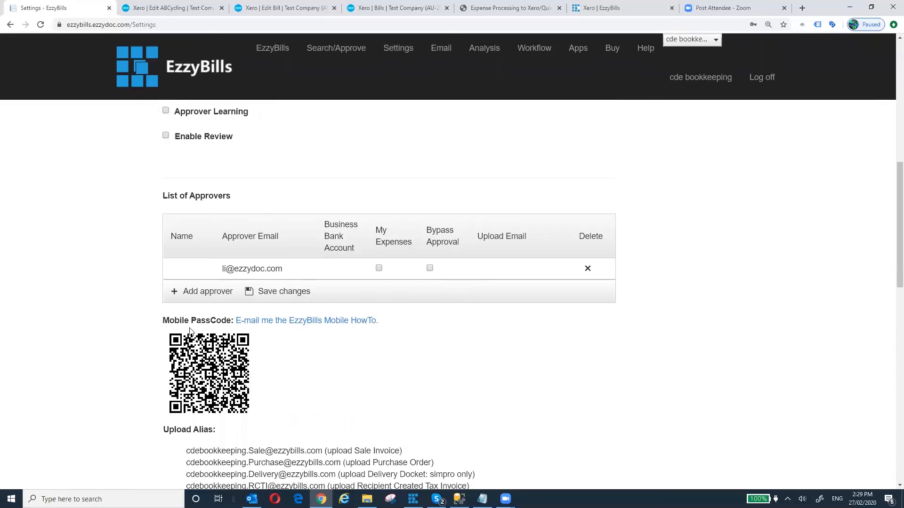
# - Add a new approver row and enter the approver's name and e-mail address
pyautogui.click(213, 292)
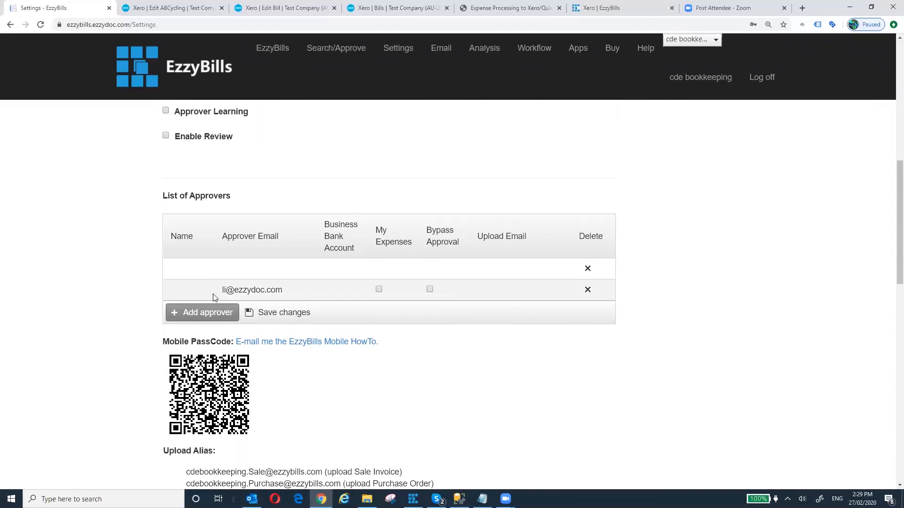
pyautogui.click(181, 263)
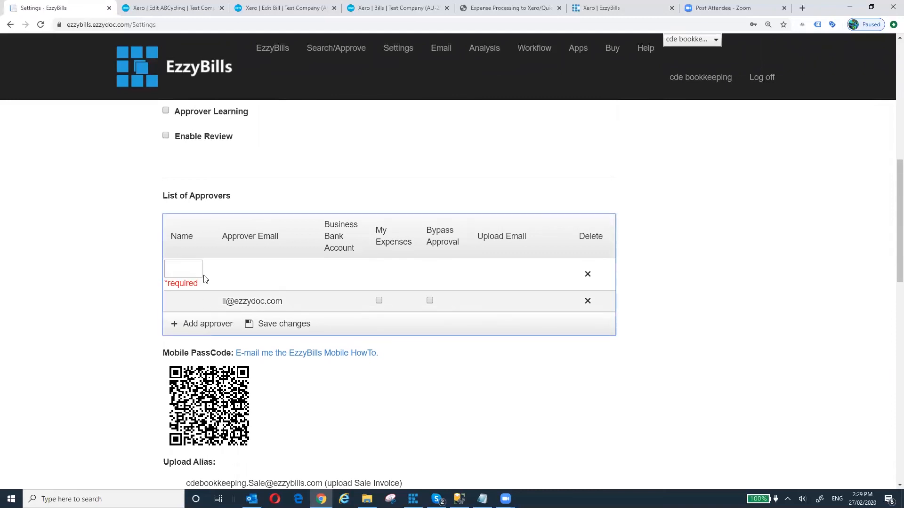
pyautogui.click(188, 268)
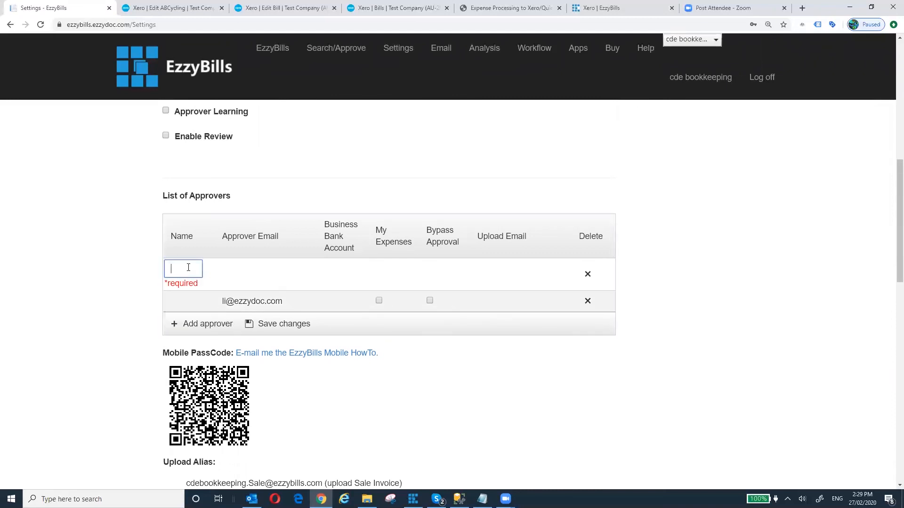
pyautogui.write('jeff')
pyautogui.click(262, 269)
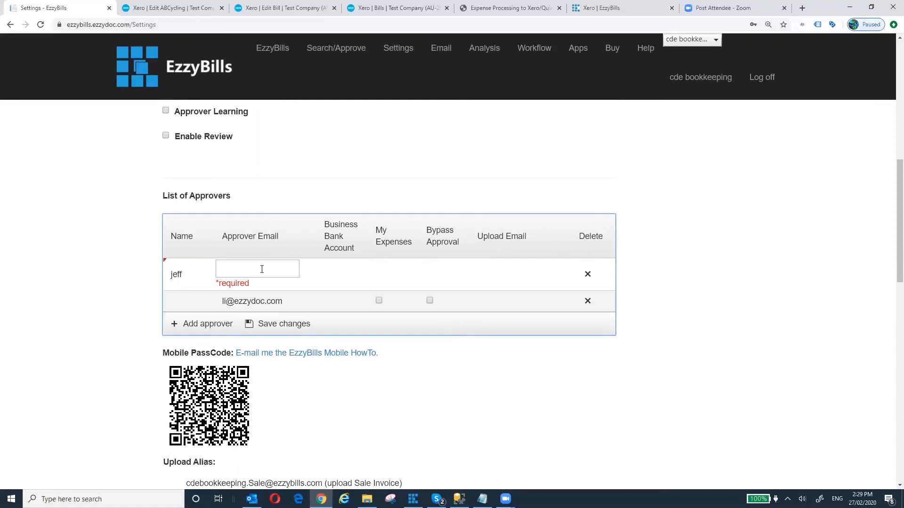
pyautogui.click(293, 270)
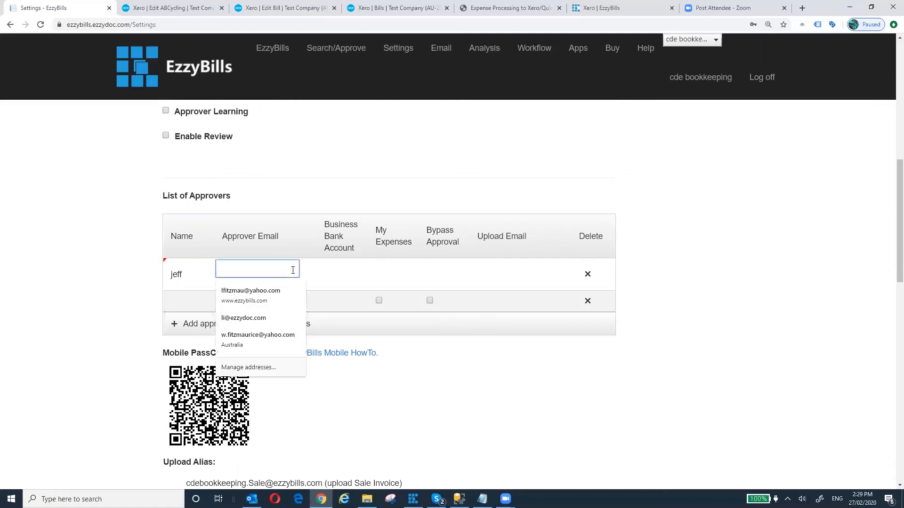
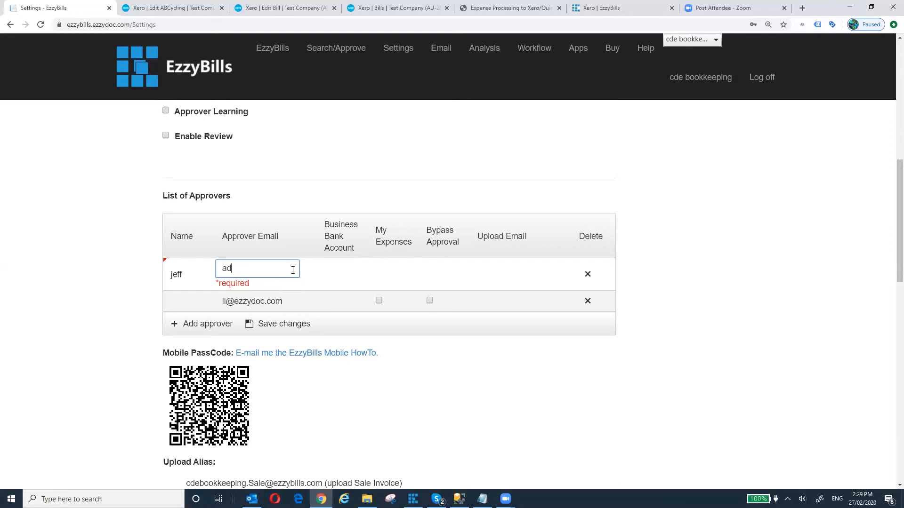
pyautogui.click(433, 275)
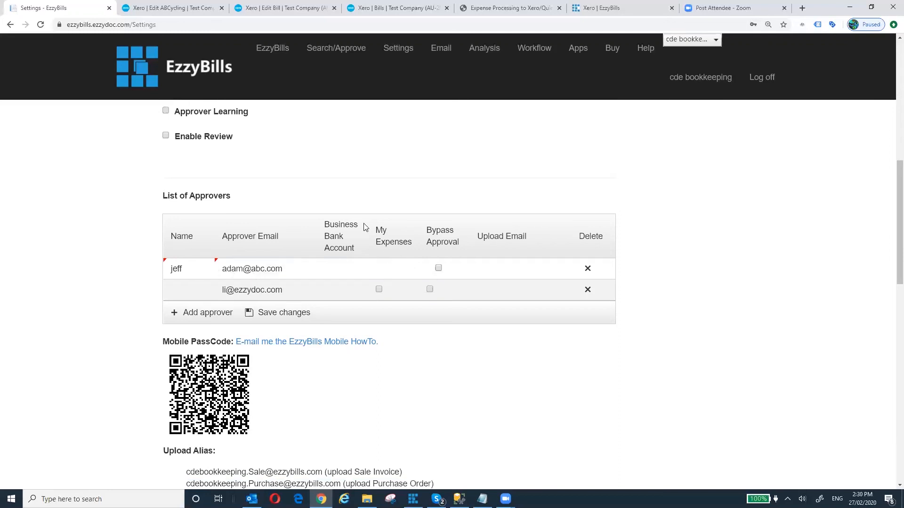
# - Tick My Expenses for the new approver, delete the extra blank row, and save changes
pyautogui.click(382, 270)
pyautogui.click(388, 268)
pyautogui.click(203, 317)
pyautogui.click(271, 333)
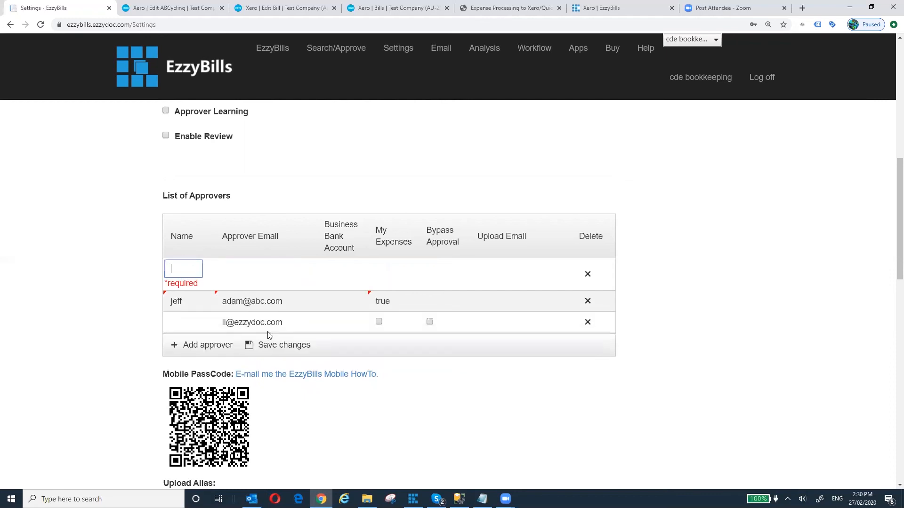
pyautogui.click(587, 275)
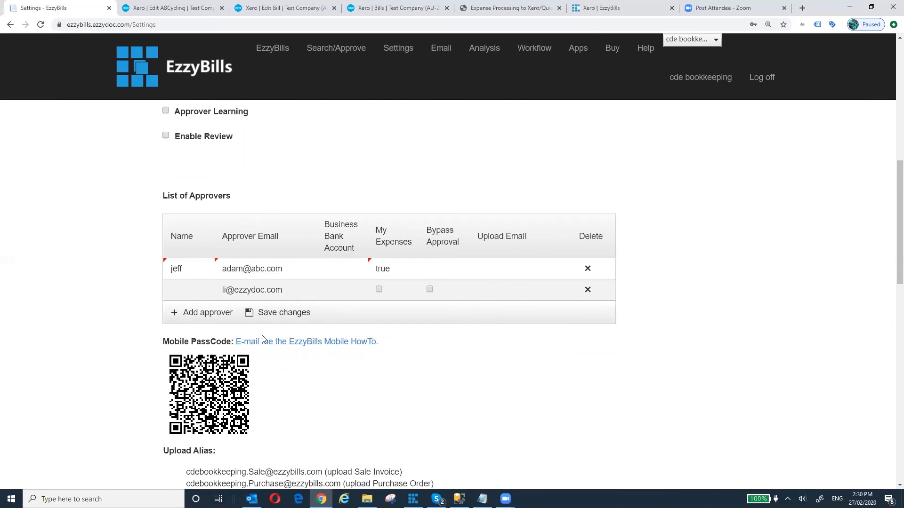
pyautogui.click(290, 316)
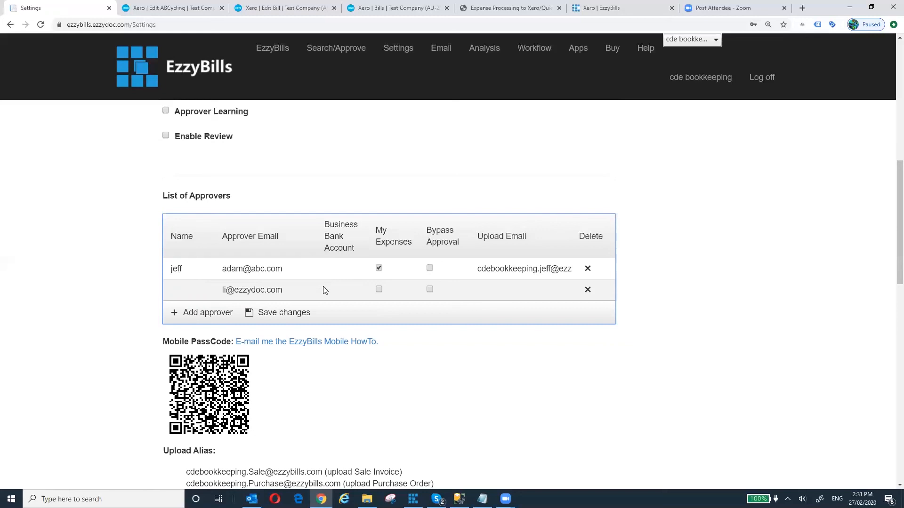
# - Enter the second approver's name and business bank account, allow expense claims, and save the approver list
pyautogui.click(182, 292)
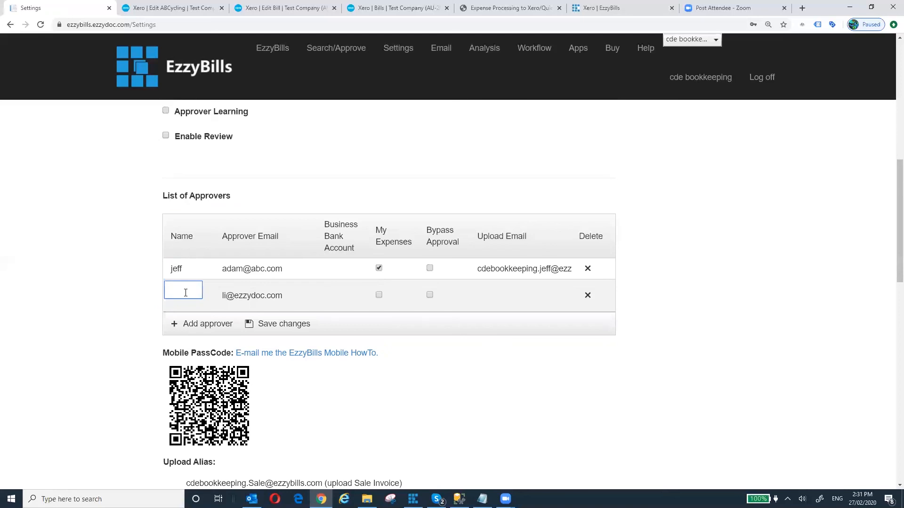
pyautogui.write('nab')
pyautogui.click(351, 294)
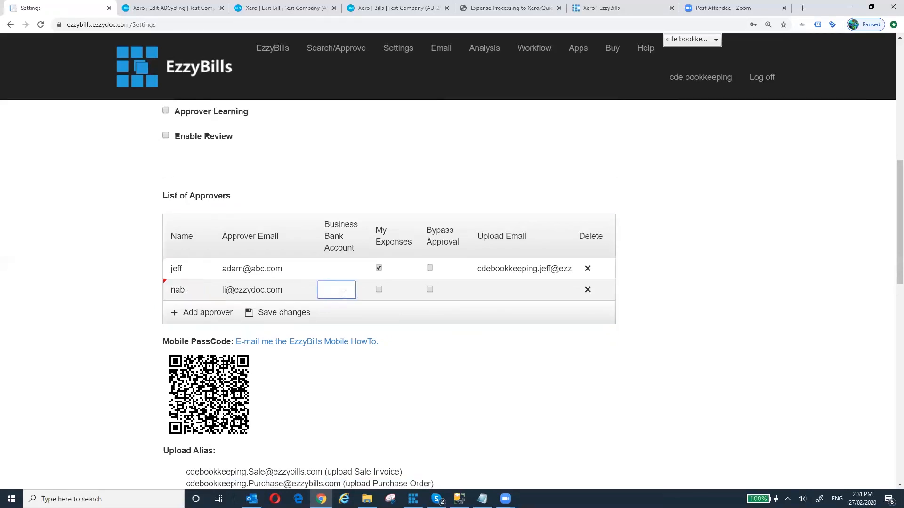
pyautogui.write('1234')
pyautogui.click(452, 352)
pyautogui.click(379, 290)
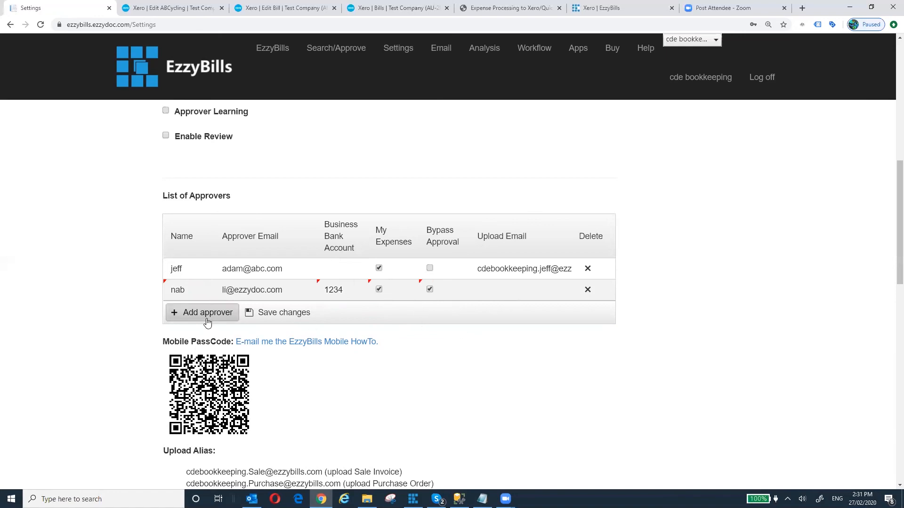
pyautogui.click(275, 315)
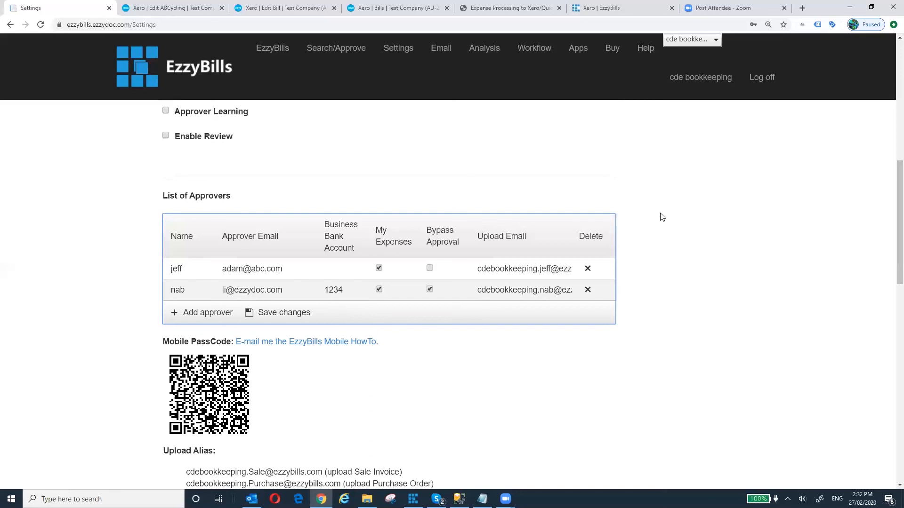
# - Save all settings, return to the bills dashboard, then switch to the Xero documentation page
pyautogui.scroll(8, 661, 217)
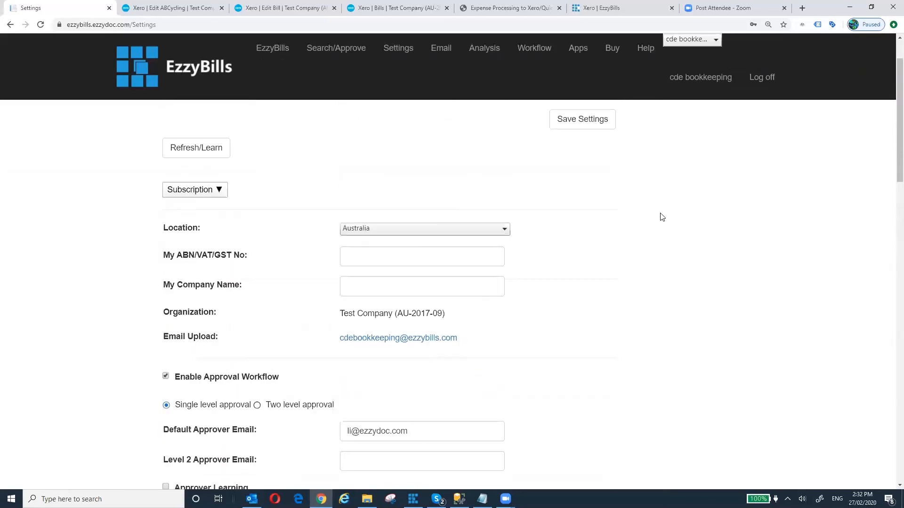
pyautogui.scroll(2, 661, 217)
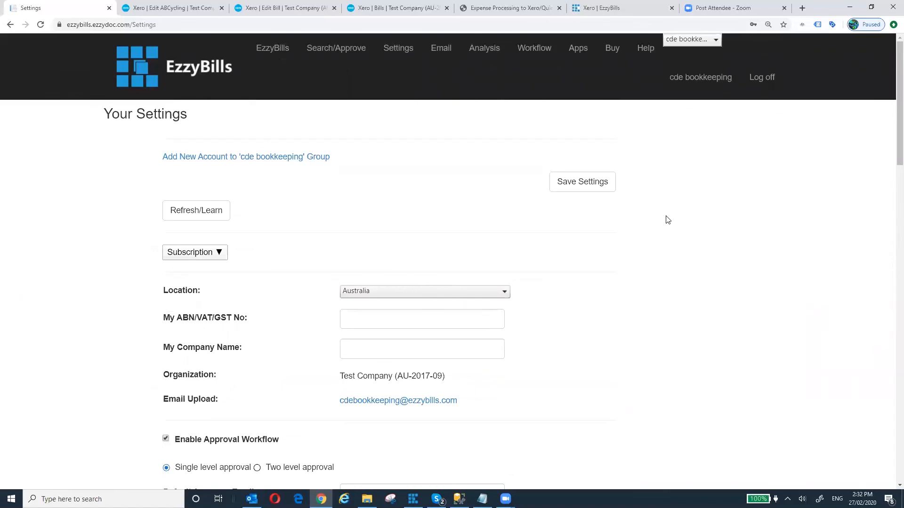
pyautogui.scroll(-4, 663, 219)
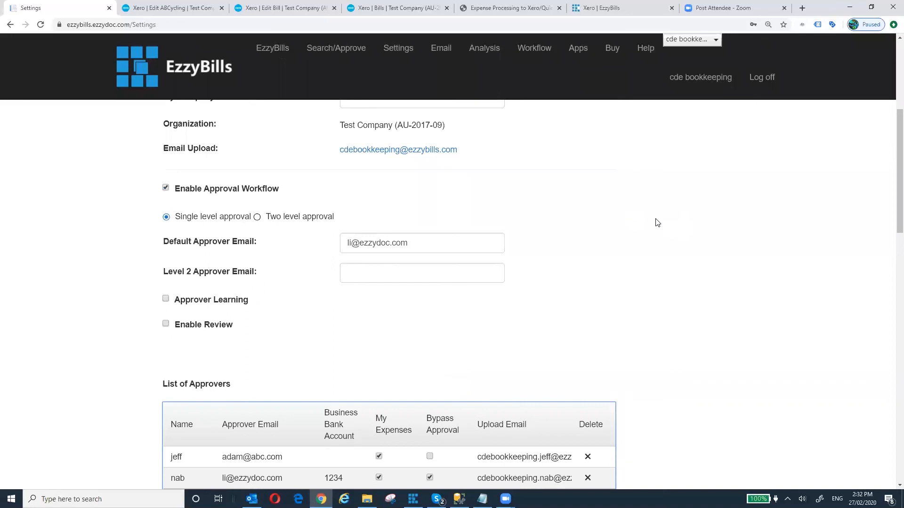
pyautogui.scroll(3, 657, 223)
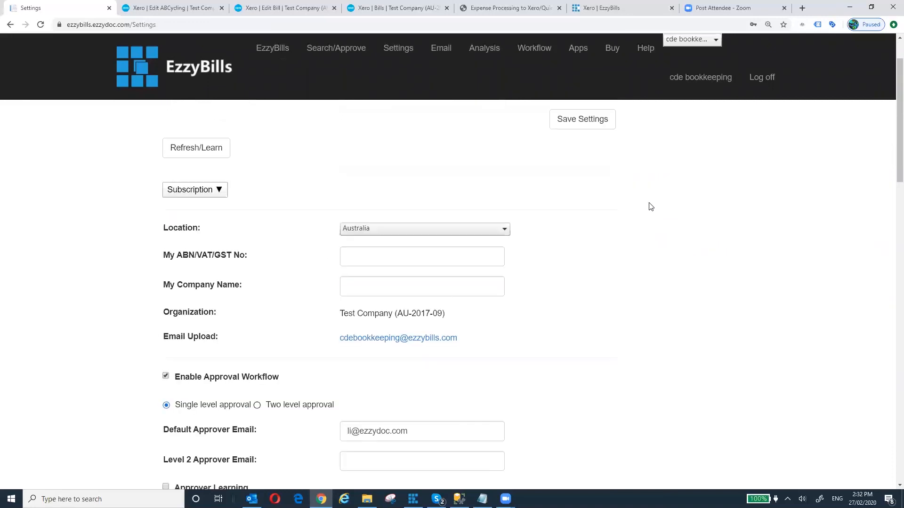
pyautogui.click(590, 124)
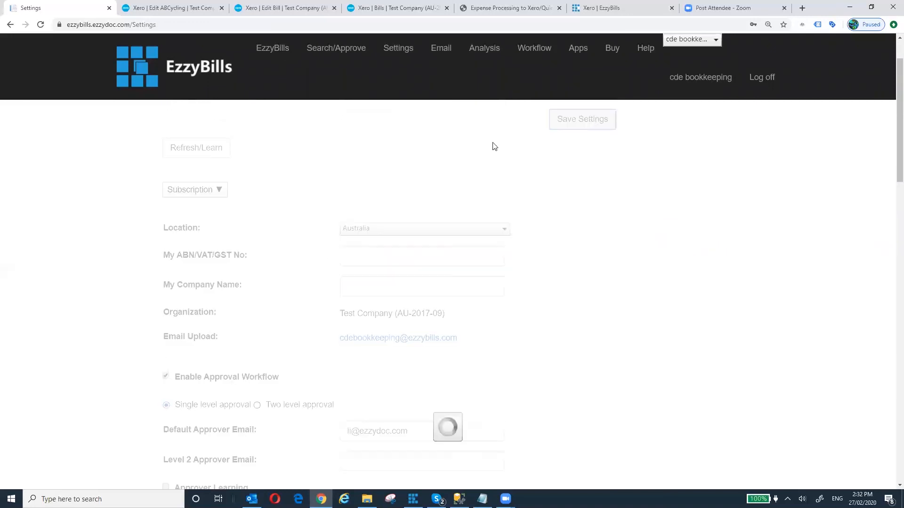
pyautogui.click(278, 55)
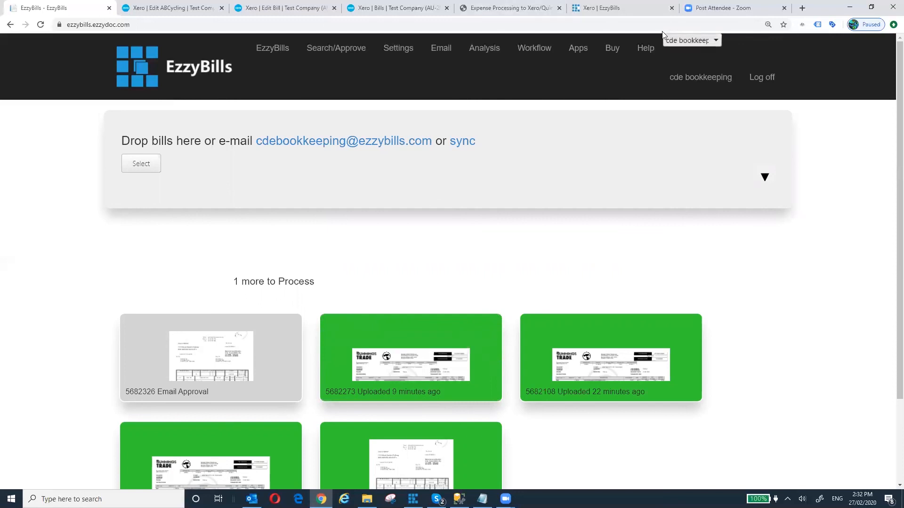
pyautogui.click(625, 10)
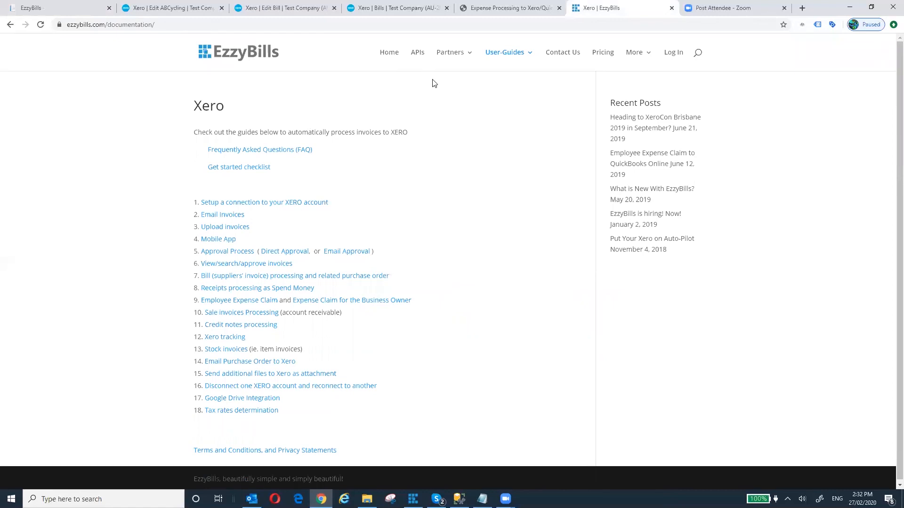
# - Go to the EzzyBills home page, then bring up the webinar slides PDF
pyautogui.click(390, 57)
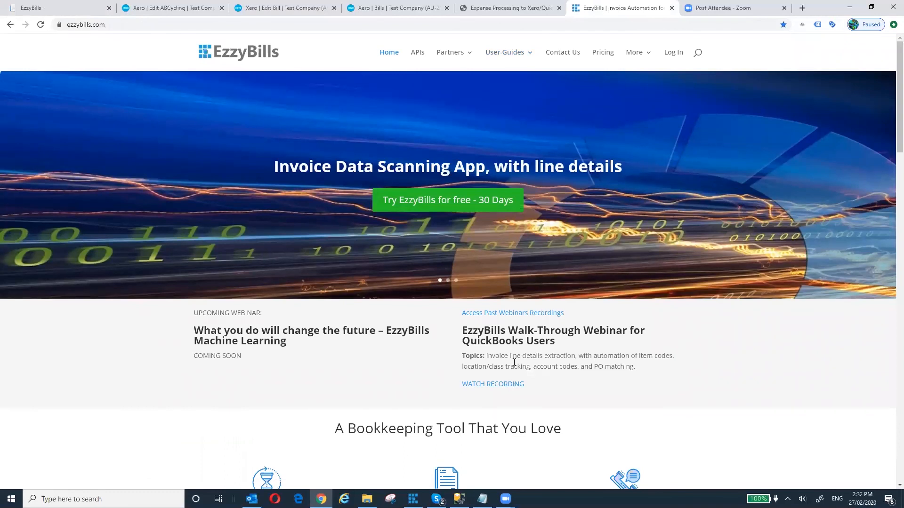
pyautogui.moveTo(508, 60)
pyautogui.click(490, 9)
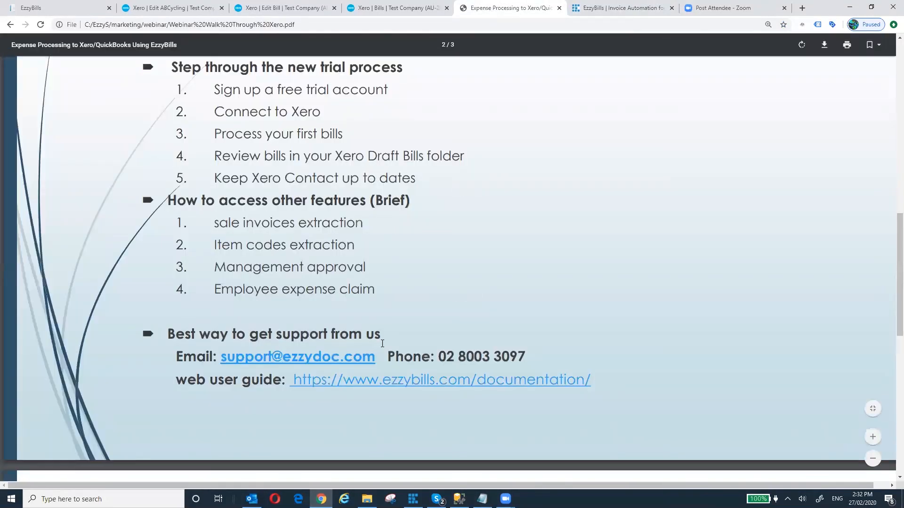
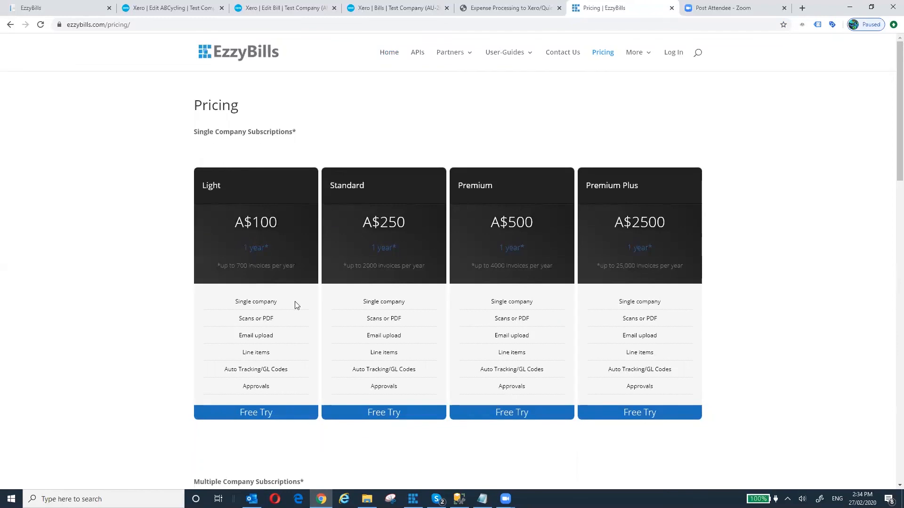
# - Scroll the pricing page to the single-company plans, Light A$100 to Premium Plus A$2500 yearly
pyautogui.scroll(-7, 298, 304)
pyautogui.scroll(5, 298, 302)
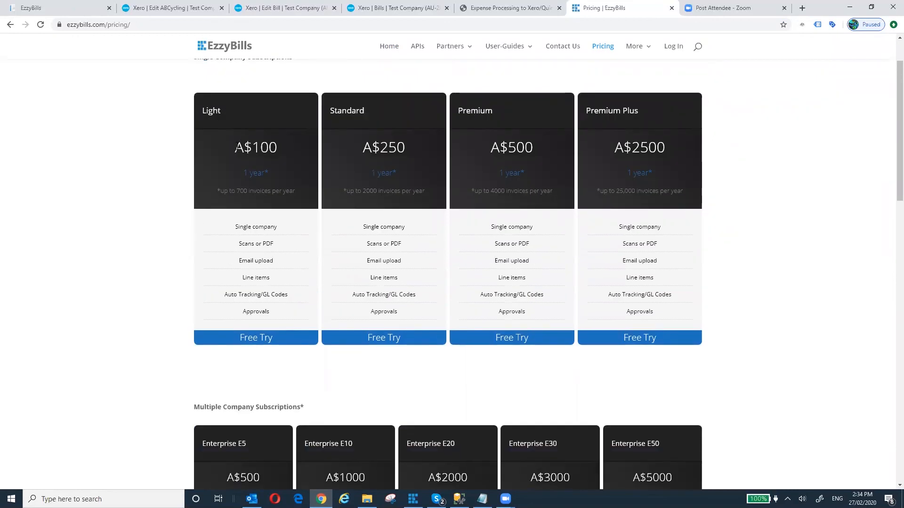
pyautogui.moveTo(235, 147); pyautogui.dragTo(279, 148)
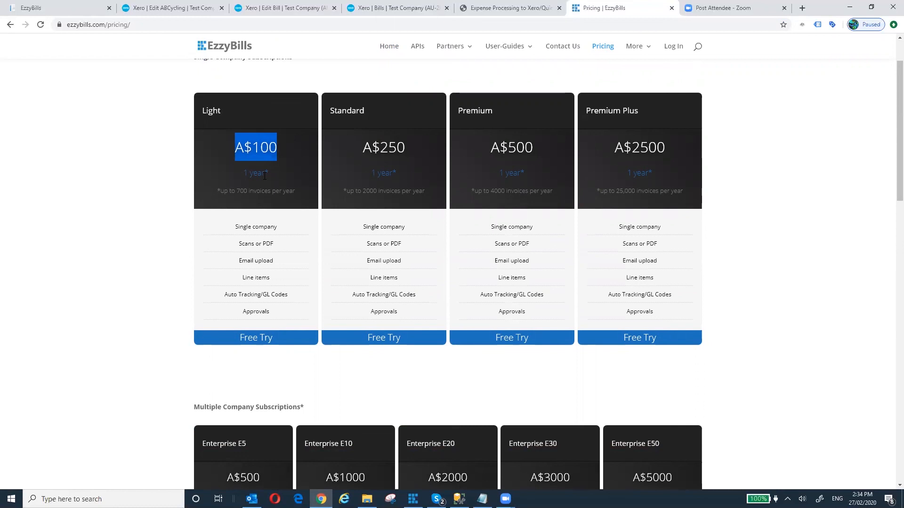
pyautogui.moveTo(237, 191); pyautogui.dragTo(247, 191)
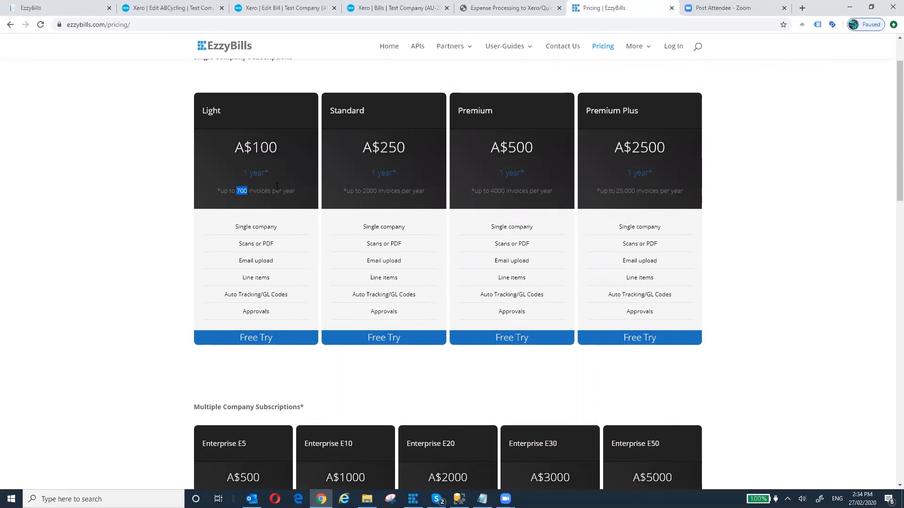
pyautogui.click(278, 163)
pyautogui.scroll(2, 366, 266)
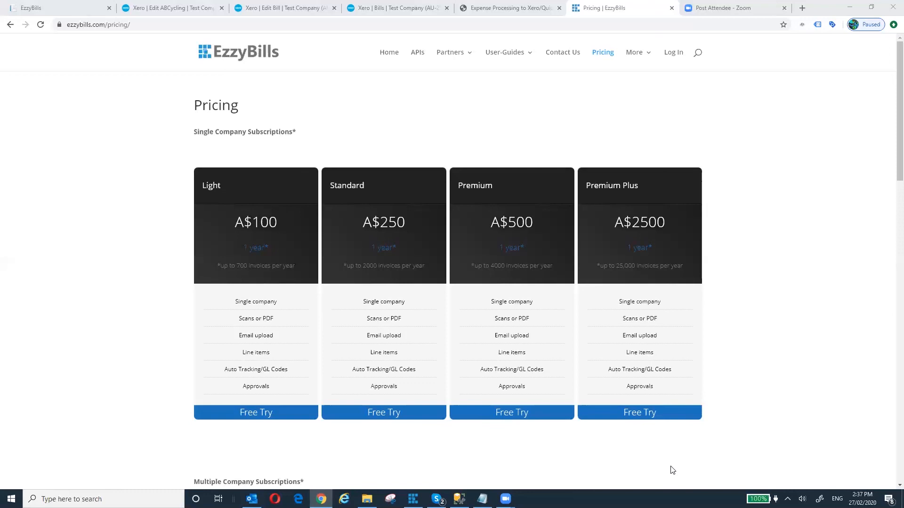
pyautogui.click(68, 10)
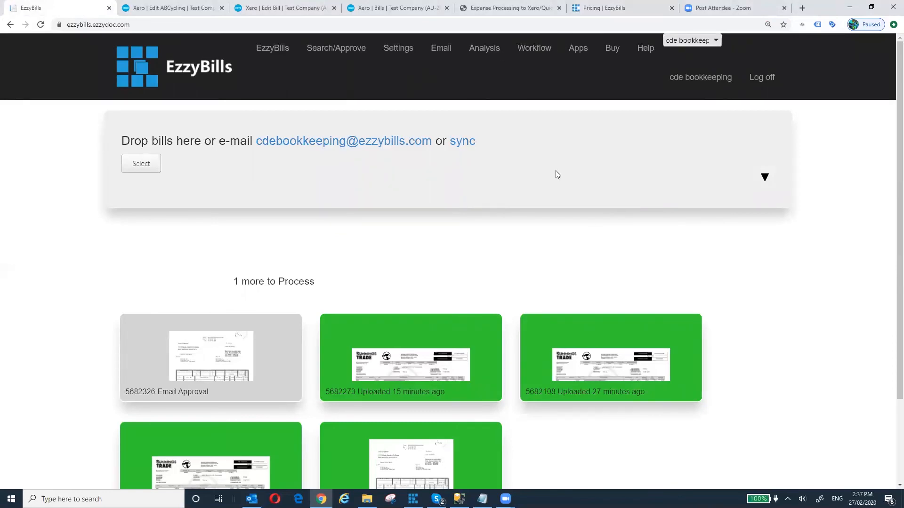
# - In Settings, expand Advanced Options and follow the 'Upgrade to a HQ account' link
pyautogui.click(409, 56)
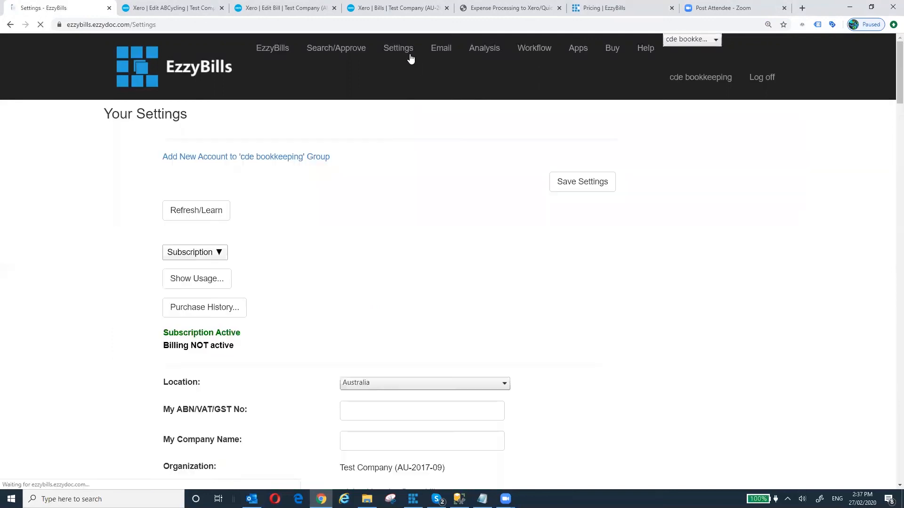
pyautogui.scroll(-20, 397, 173)
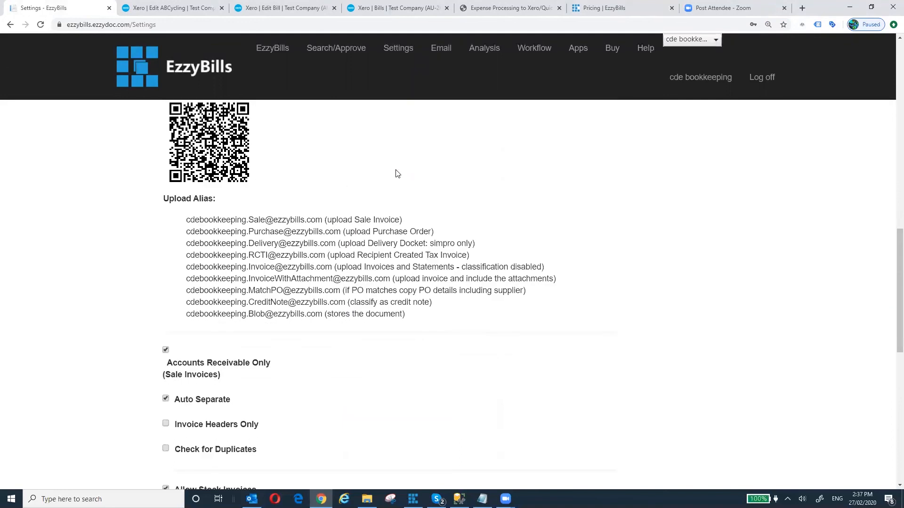
pyautogui.scroll(-5, 397, 173)
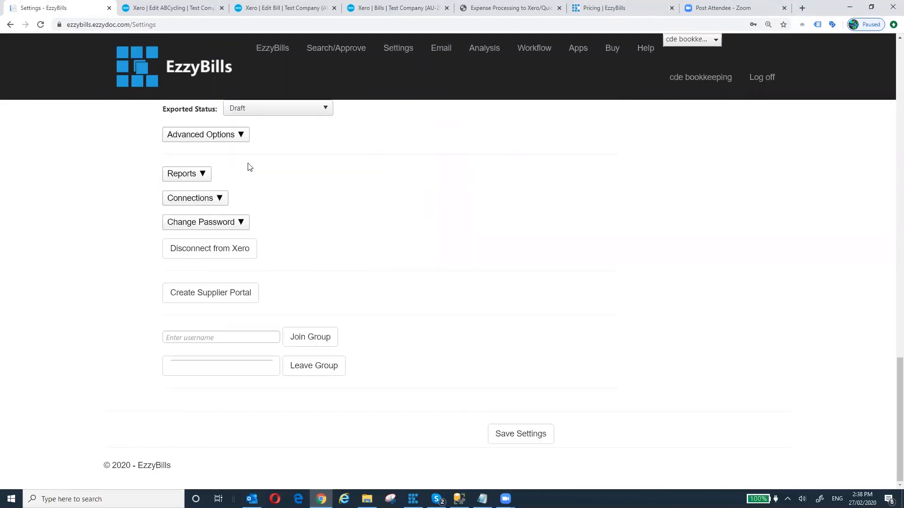
pyautogui.click(237, 136)
pyautogui.scroll(-10, 286, 157)
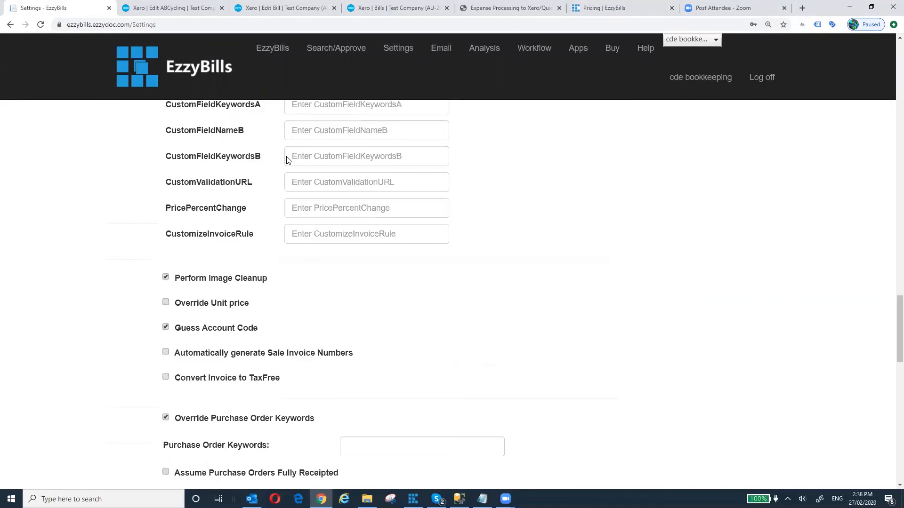
pyautogui.scroll(-8, 286, 160)
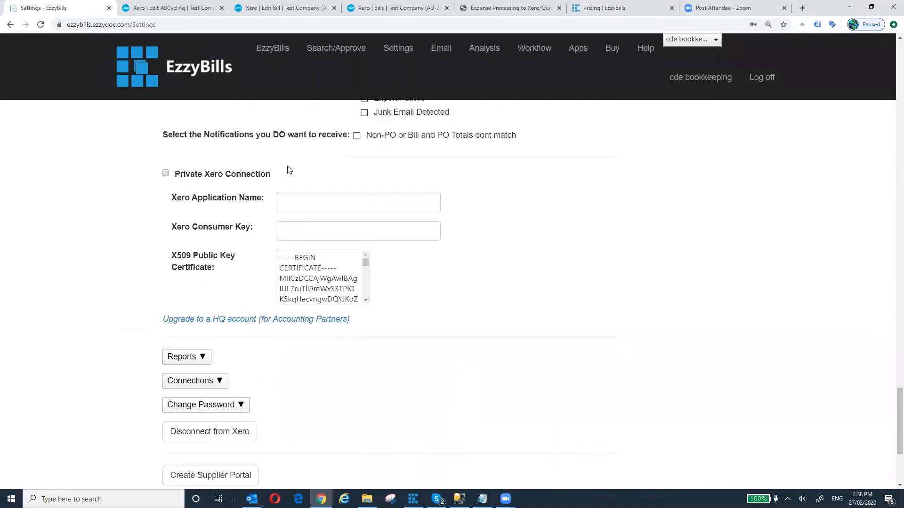
pyautogui.scroll(-3, 305, 376)
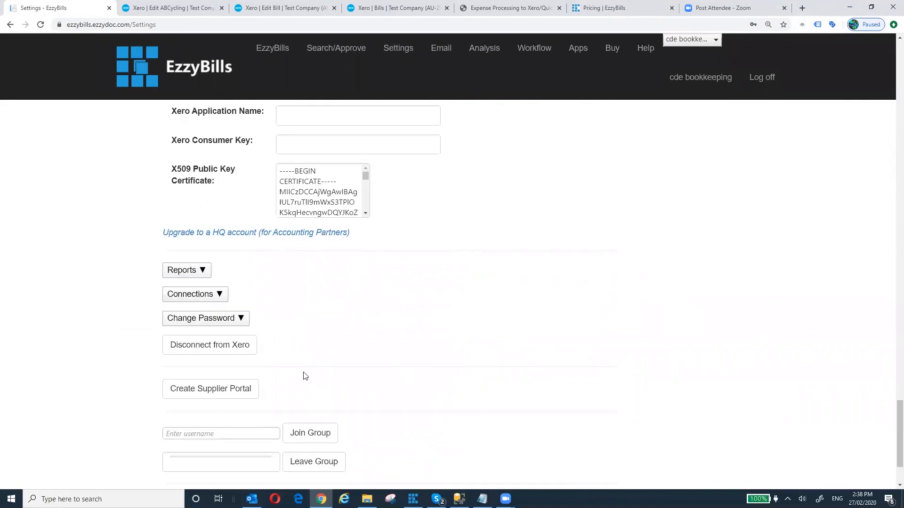
pyautogui.scroll(1, 305, 374)
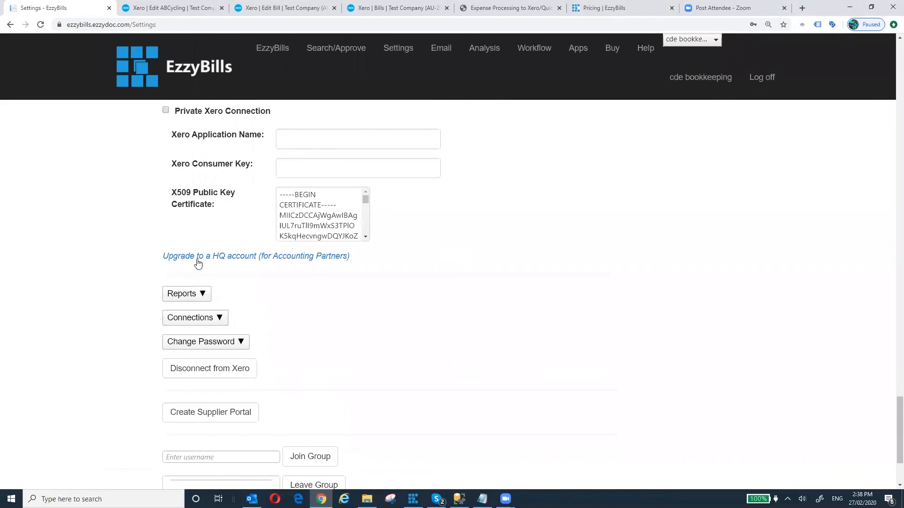
pyautogui.click(216, 257)
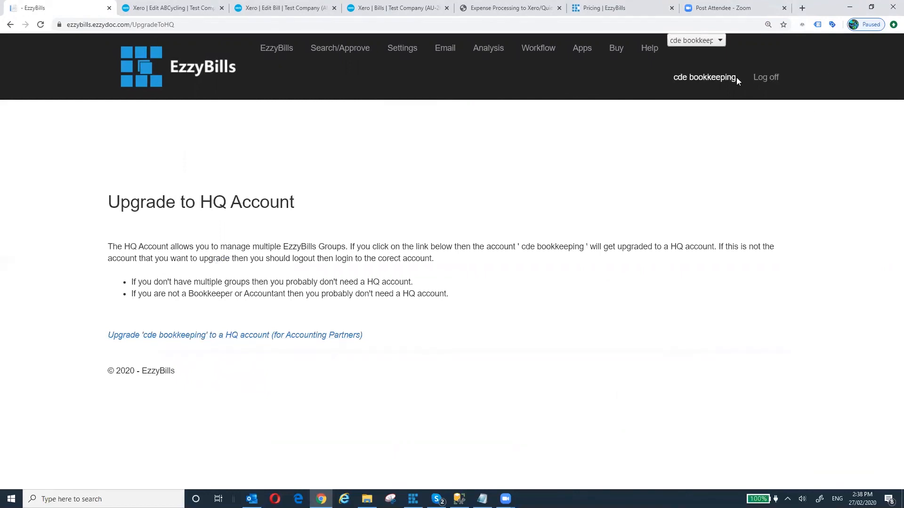
# - Highlight the group name in the page header, then clear the highlight
pyautogui.moveTo(738, 83); pyautogui.dragTo(675, 79)
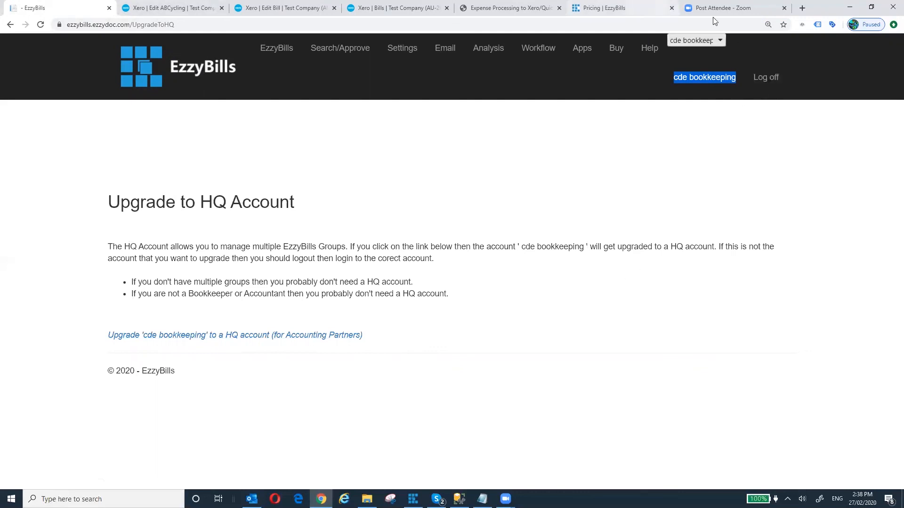
pyautogui.click(666, 148)
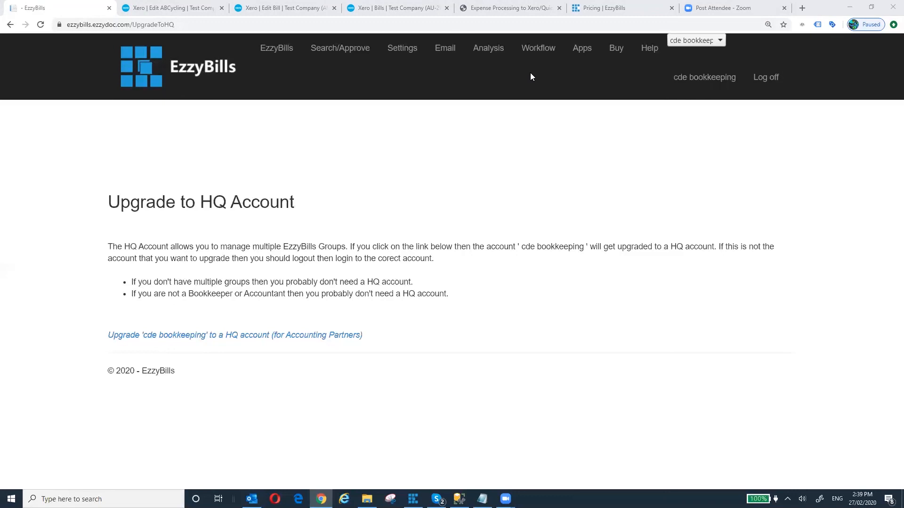
pyautogui.click(405, 52)
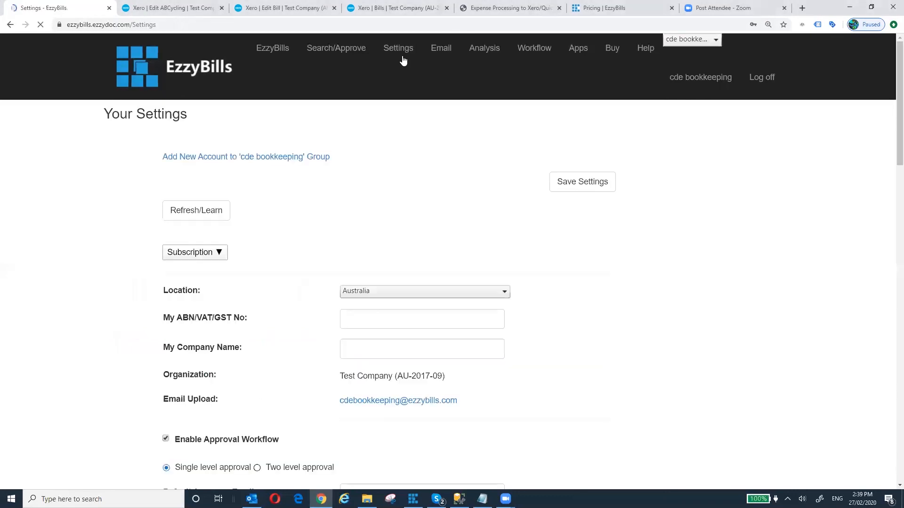
pyautogui.scroll(-4, 323, 218)
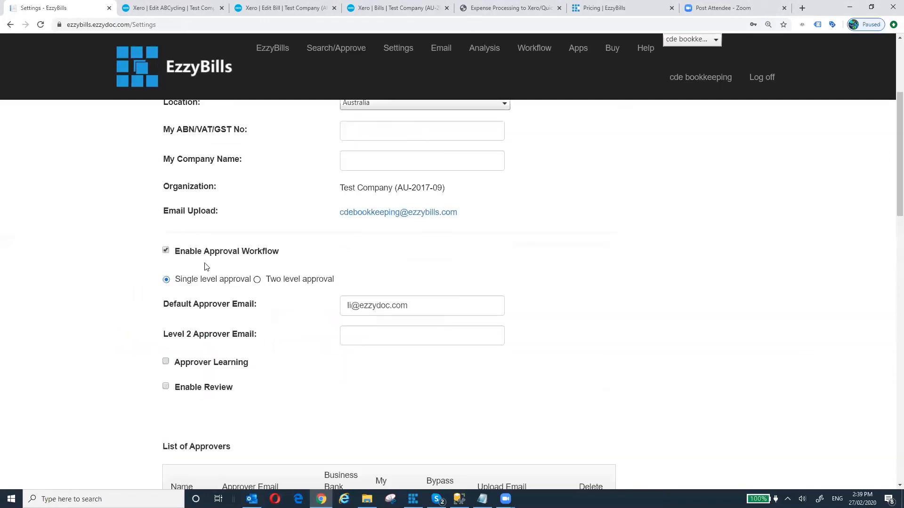
pyautogui.scroll(-8, 284, 252)
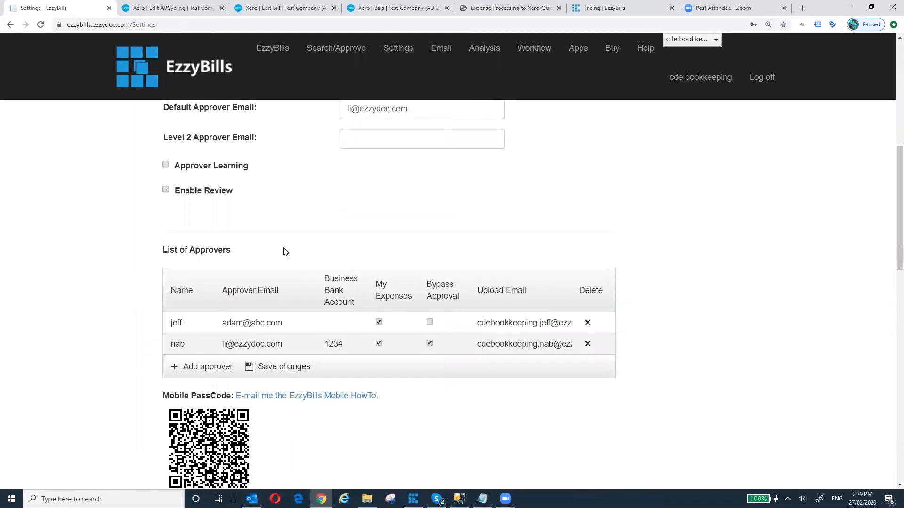
pyautogui.scroll(-5, 284, 252)
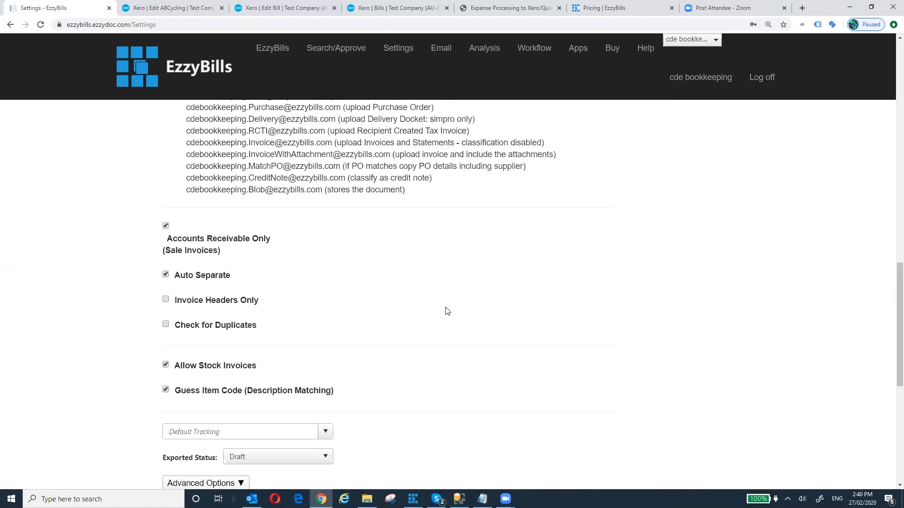
pyautogui.scroll(5, 447, 311)
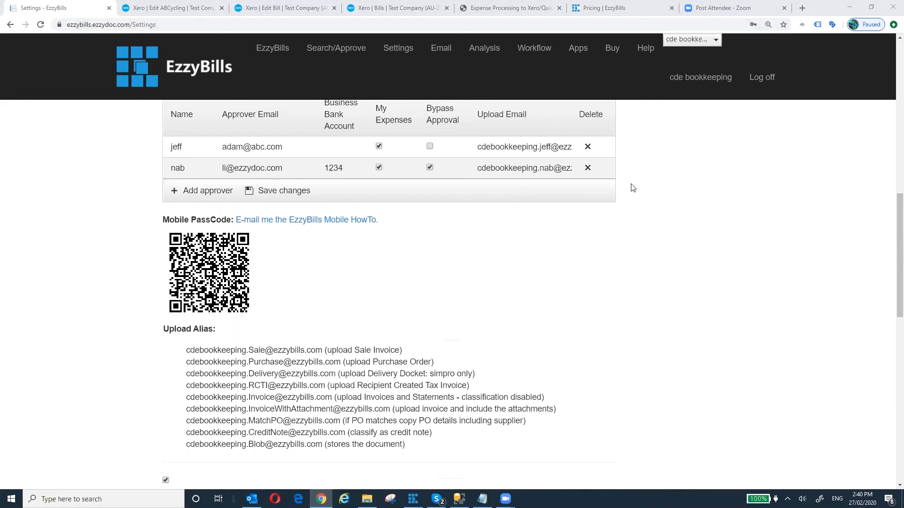
pyautogui.scroll(7, 612, 179)
pyautogui.click(275, 54)
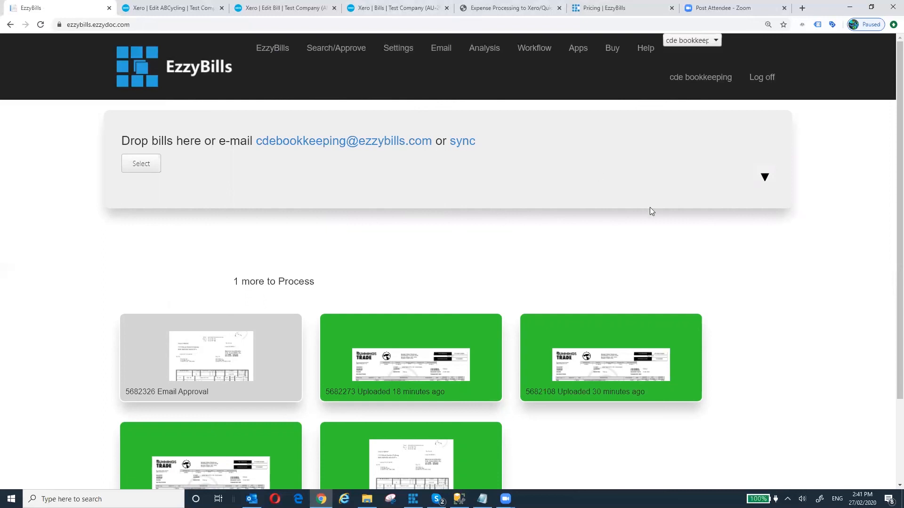
# - From Settings, start adding a new account to the cde bookkeeping group
pyautogui.click(395, 53)
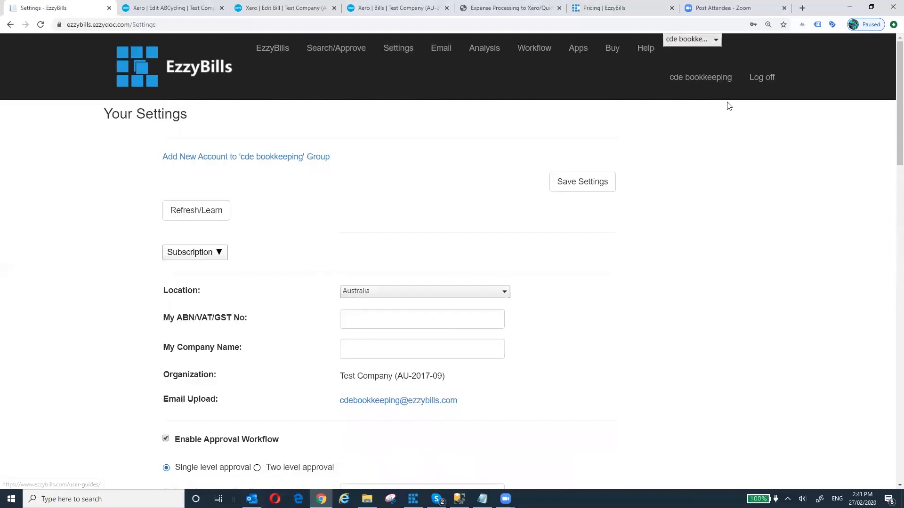
pyautogui.click(215, 162)
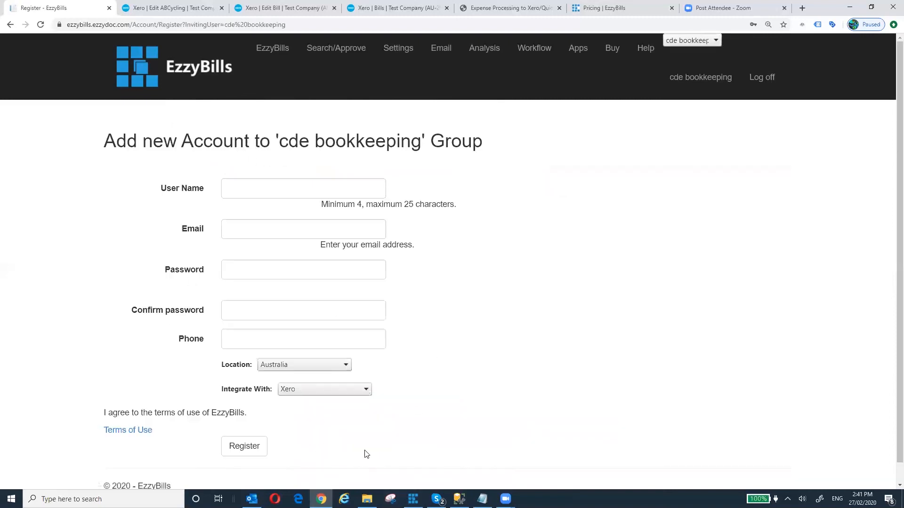
pyautogui.click(289, 191)
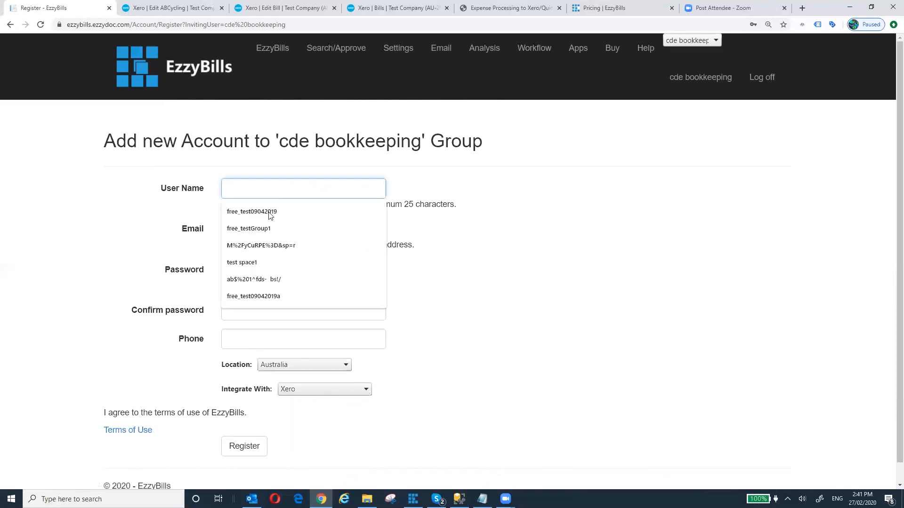
pyautogui.click(254, 228)
pyautogui.moveTo(301, 188); pyautogui.dragTo(242, 188)
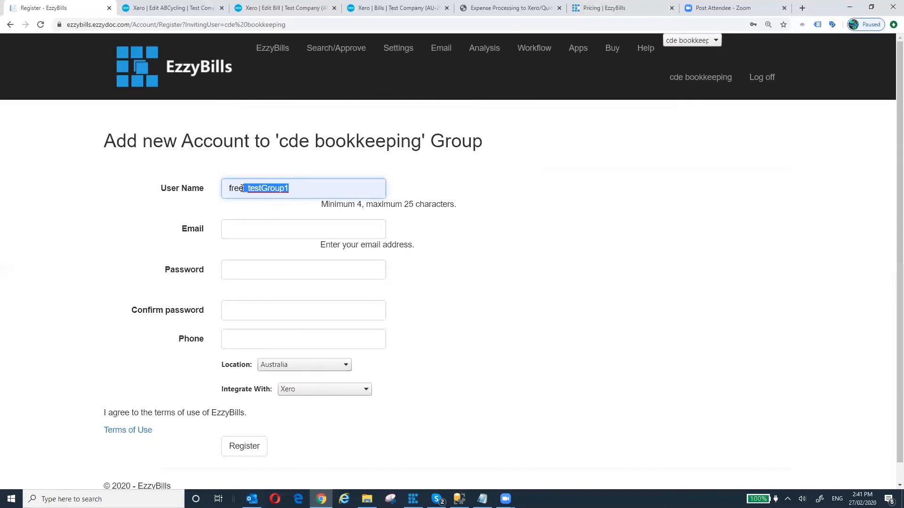
pyautogui.write('223')
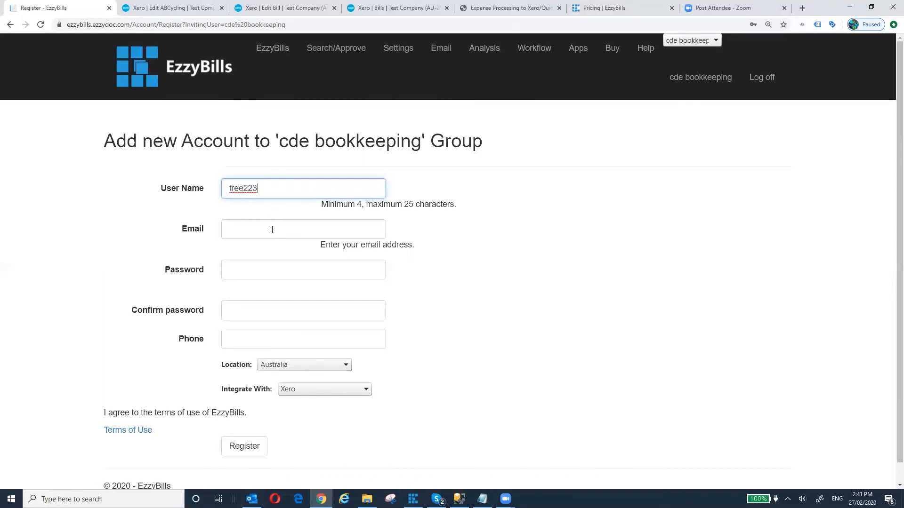
pyautogui.click(276, 229)
pyautogui.click(266, 254)
# - Replace the autofilled password with a new account password and move to the confirmation field
pyautogui.click(267, 275)
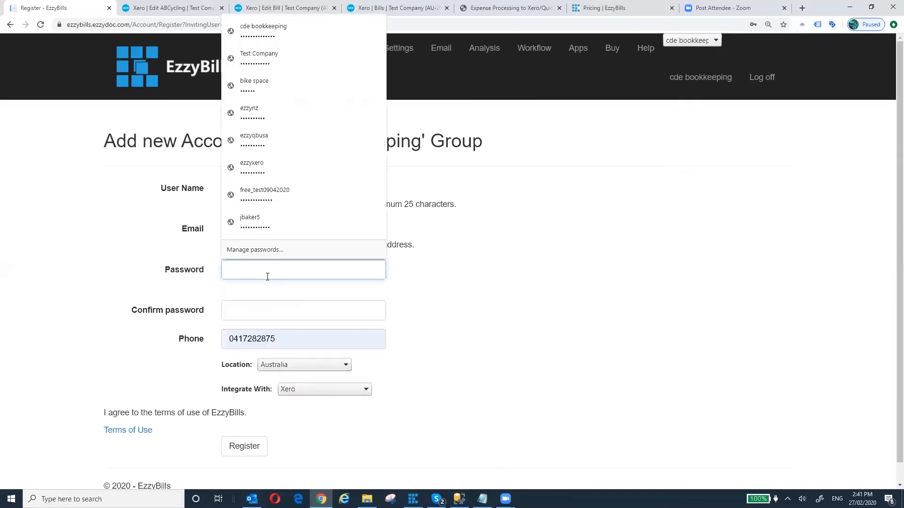
pyautogui.click(275, 223)
pyautogui.click(262, 308)
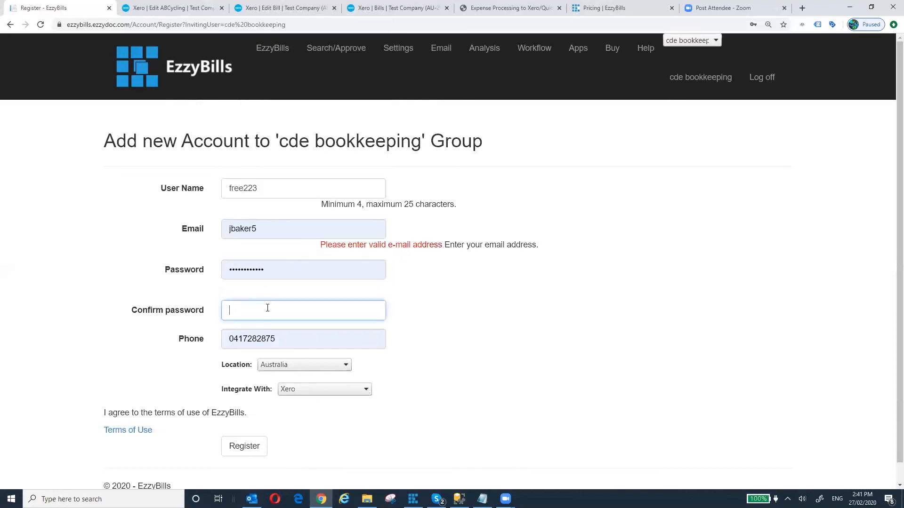
pyautogui.doubleClick(266, 270)
pyautogui.press('BackSpace')
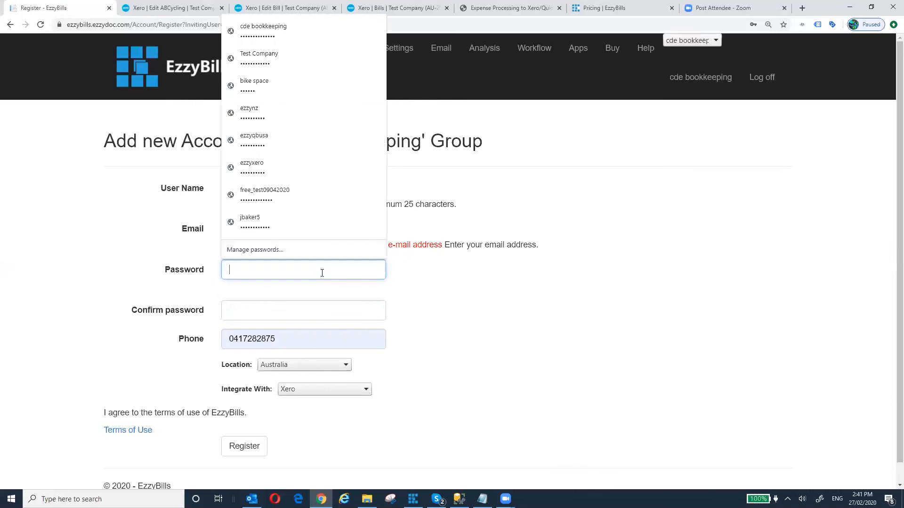
pyautogui.write('12')
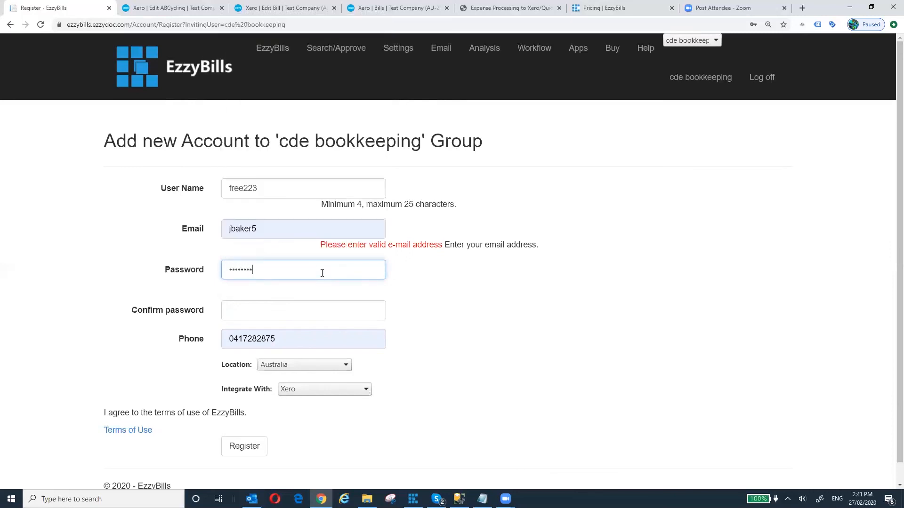
pyautogui.click(276, 308)
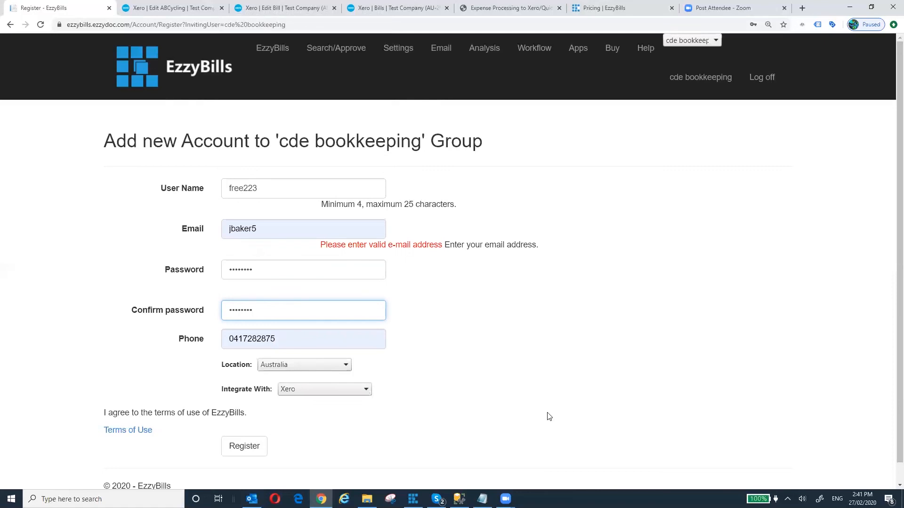
# - Re-enter the saved e-mail address and submit the registration
pyautogui.moveTo(282, 228); pyautogui.dragTo(215, 230)
pyautogui.press('BackSpace')
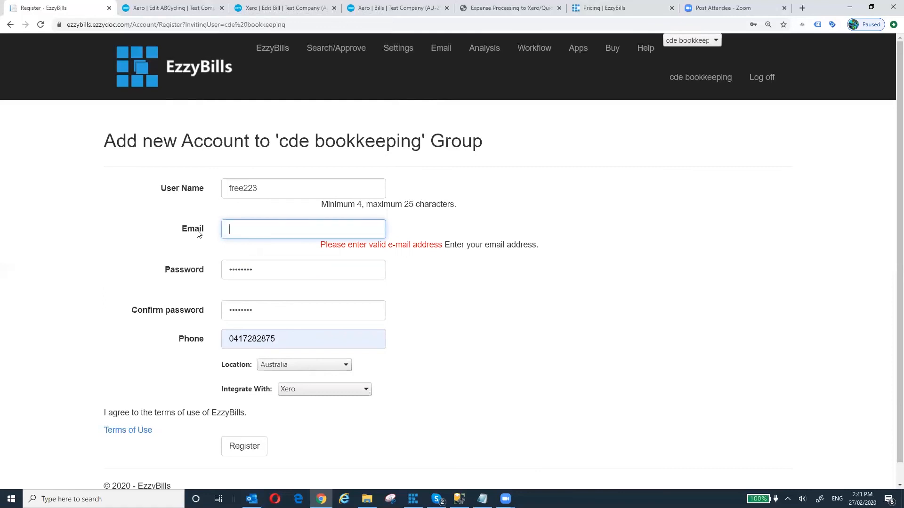
pyautogui.click(231, 229)
pyautogui.click(250, 254)
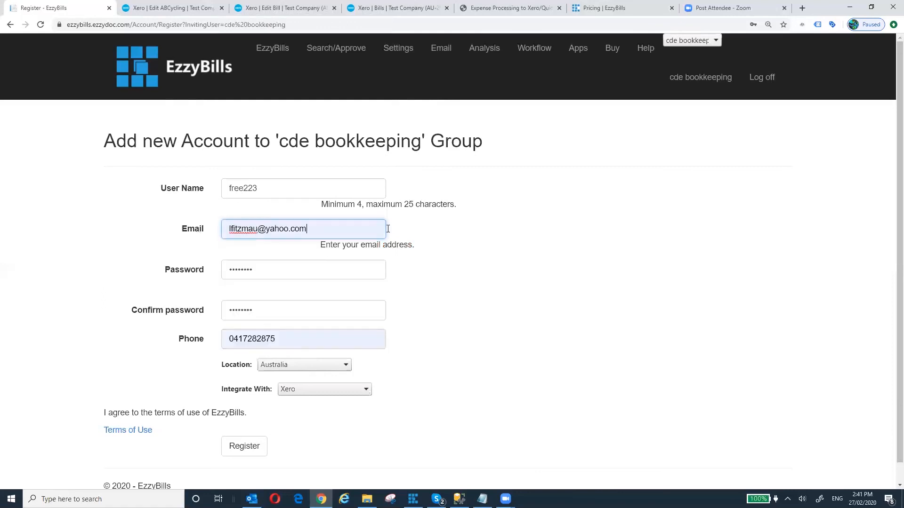
pyautogui.click(260, 451)
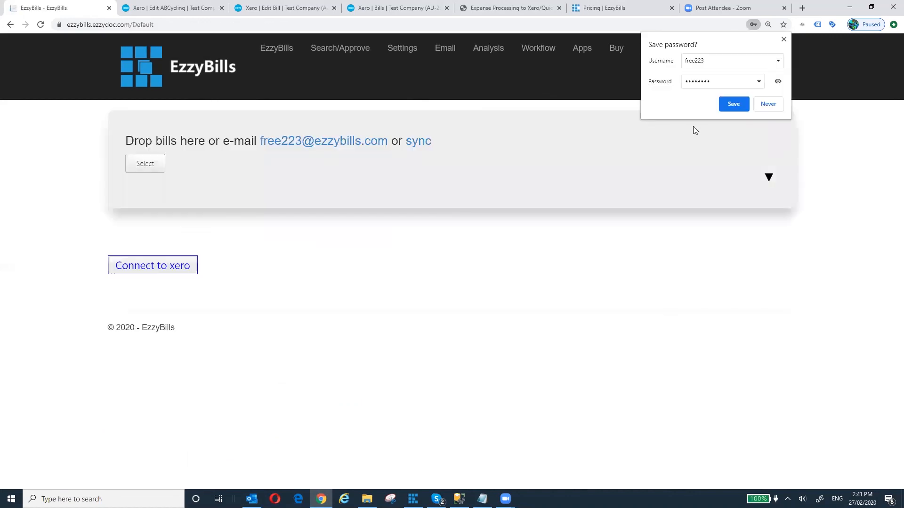
# - Dismiss the password prompt, check free223's settings and account list, then return home
pyautogui.click(733, 104)
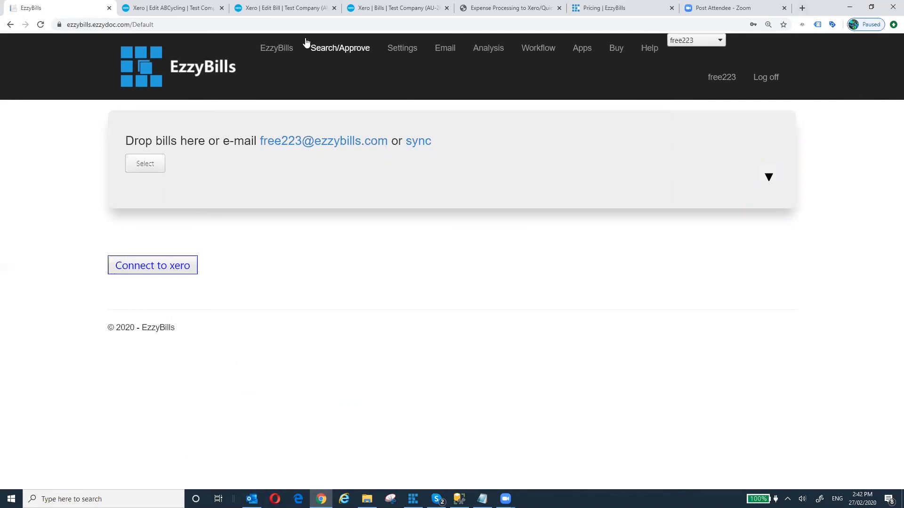
pyautogui.click(401, 48)
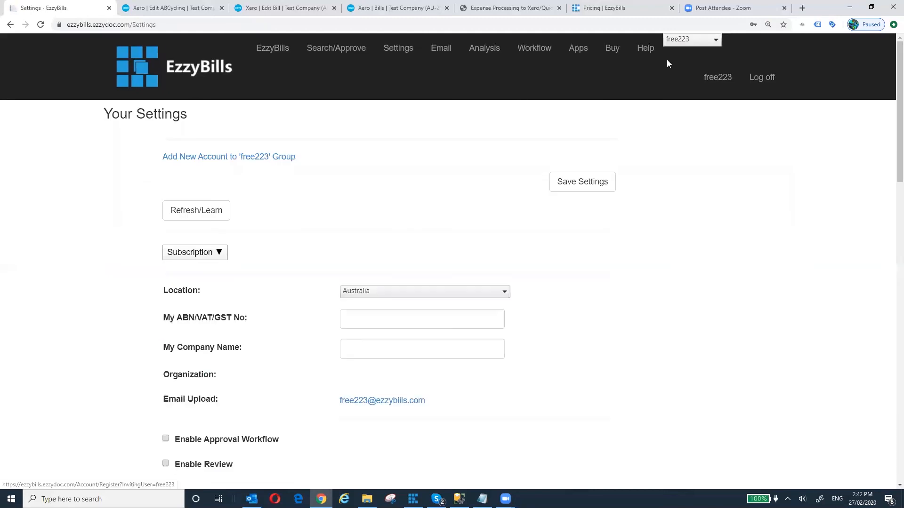
pyautogui.click(714, 45)
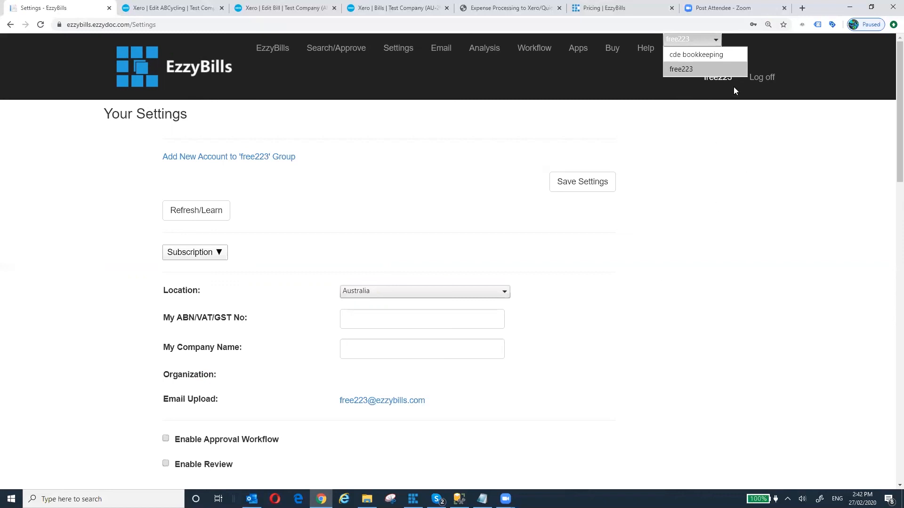
pyautogui.click(789, 203)
pyautogui.click(275, 51)
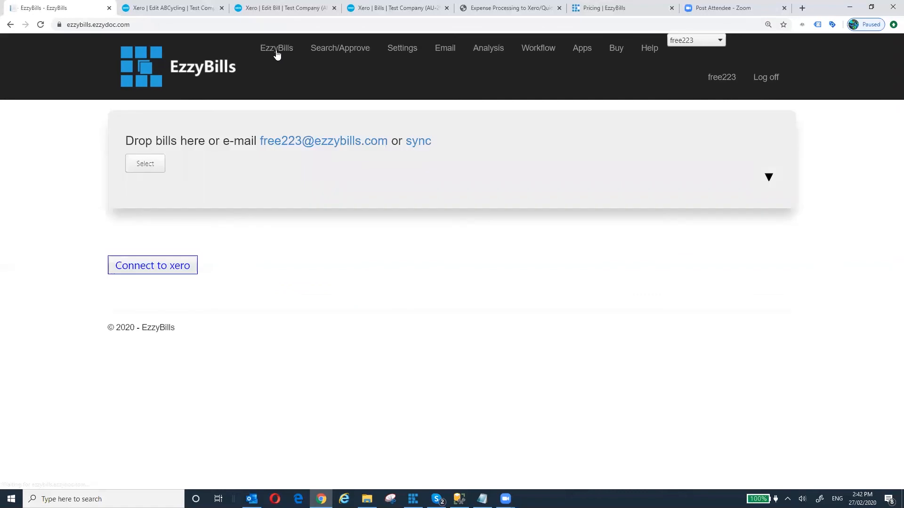
# - Switch to the cde bookkeeping account and scroll through its five bill tiles
pyautogui.click(719, 42)
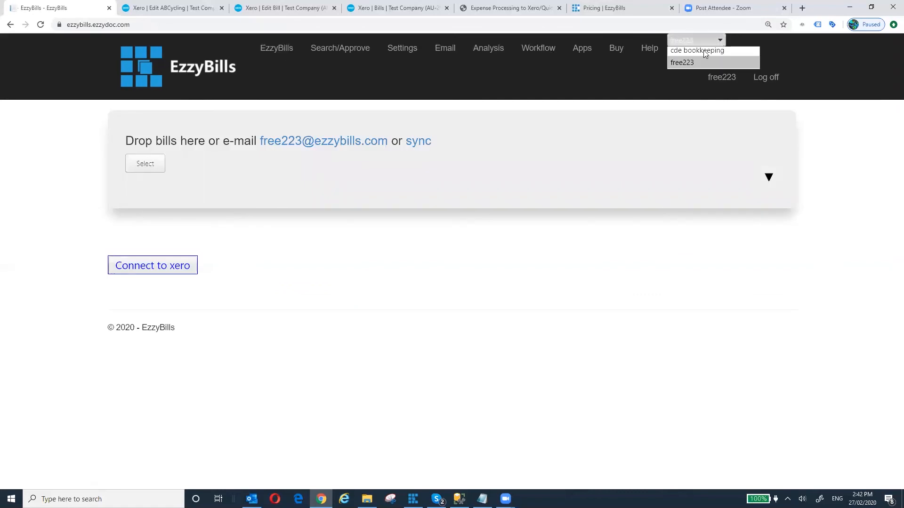
pyautogui.click(695, 51)
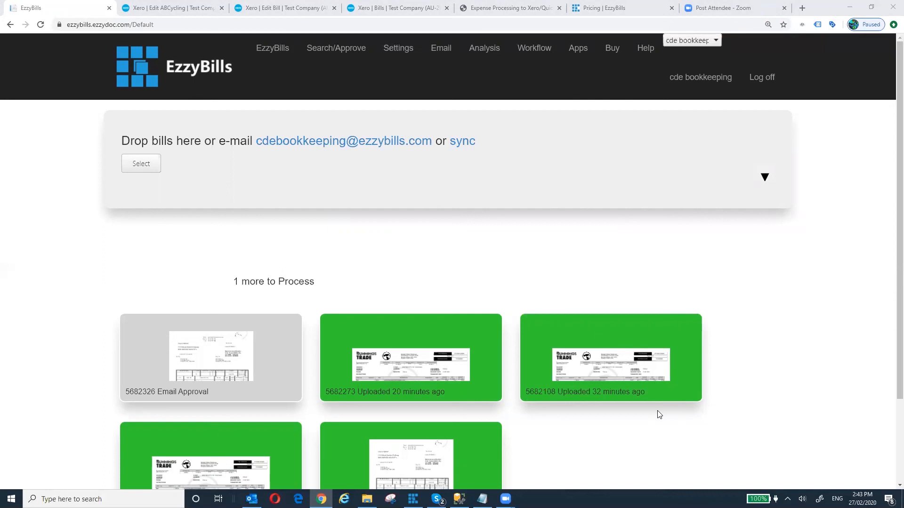
pyautogui.click(788, 260)
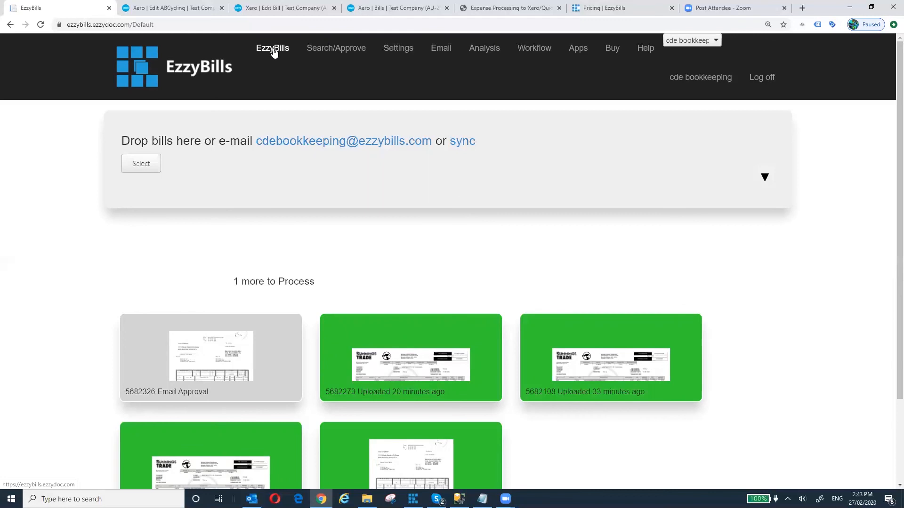
pyautogui.scroll(-3, 409, 308)
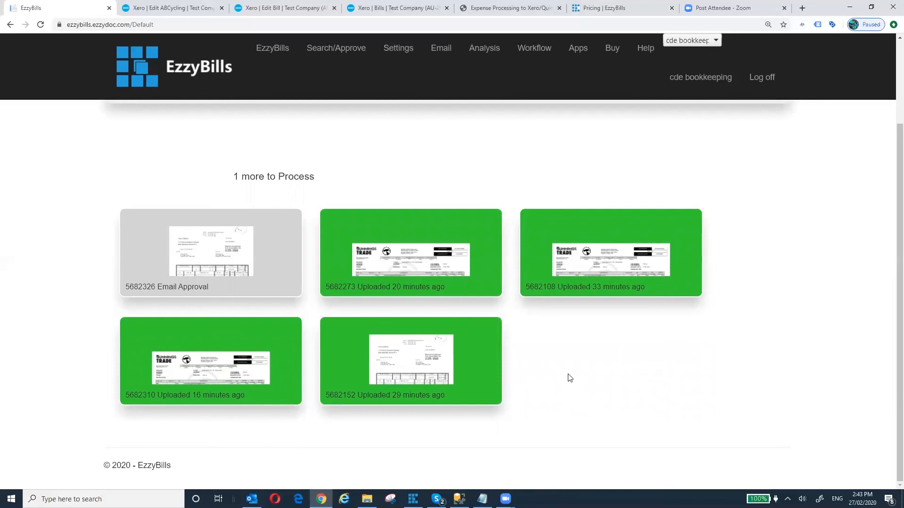
pyautogui.scroll(3, 570, 377)
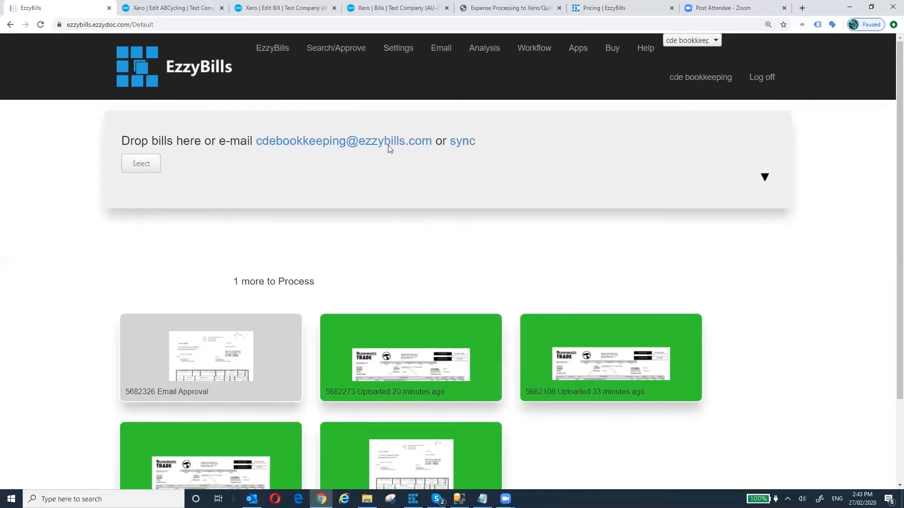
# - On the bill search page, list all bills with up to 100 documents per page
pyautogui.click(337, 56)
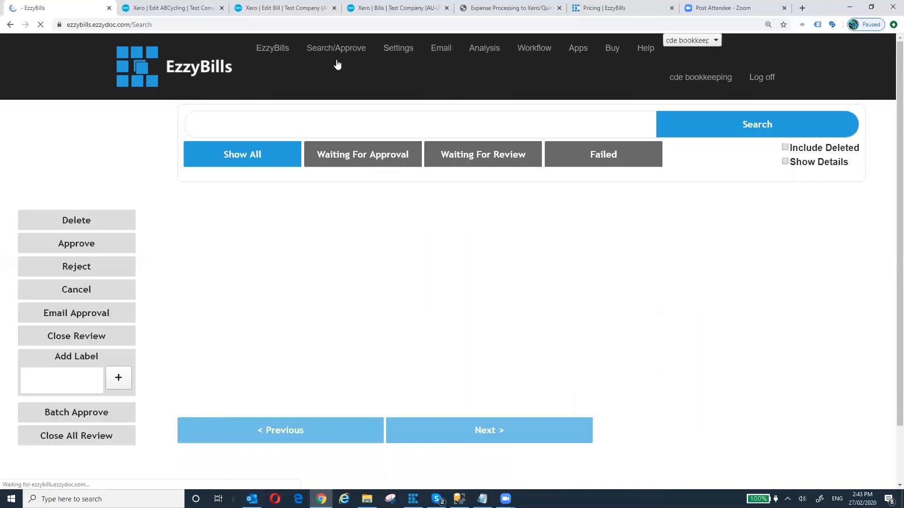
pyautogui.click(248, 158)
pyautogui.scroll(-7, 468, 302)
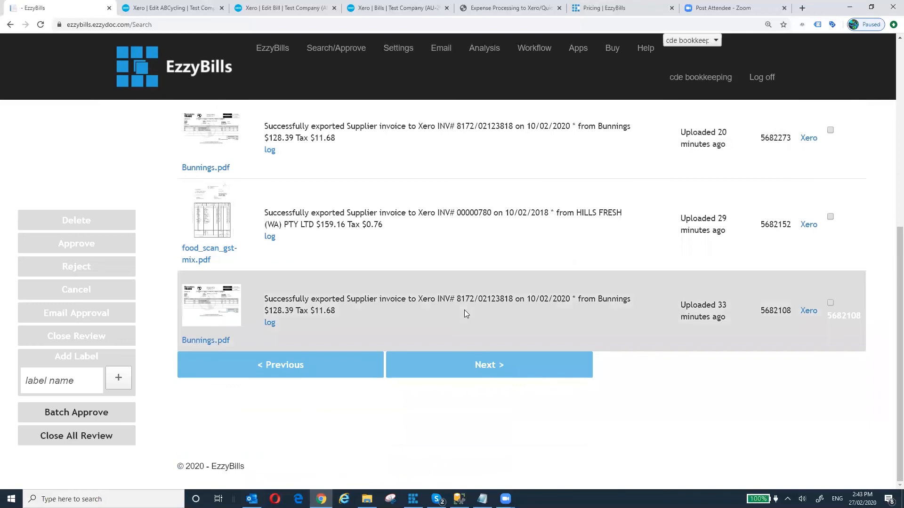
pyautogui.scroll(7, 429, 290)
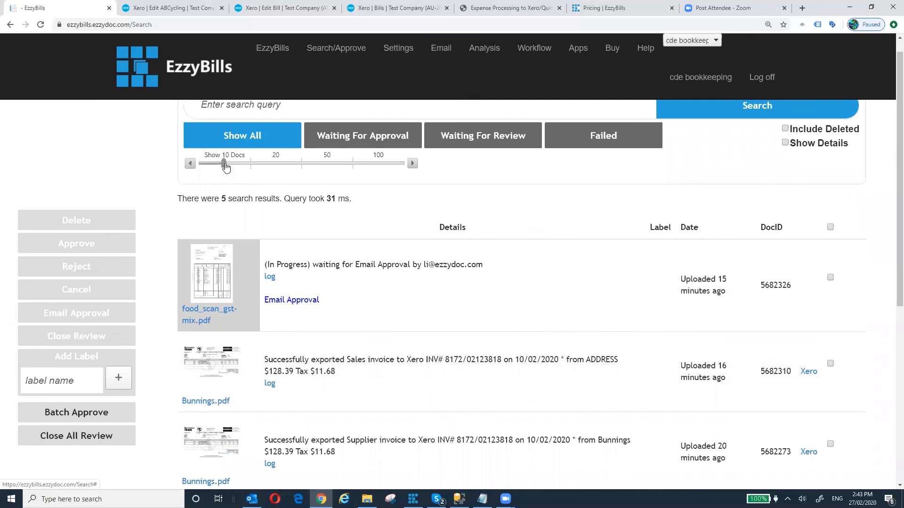
pyautogui.moveTo(223, 166); pyautogui.dragTo(275, 165)
pyautogui.click(377, 163)
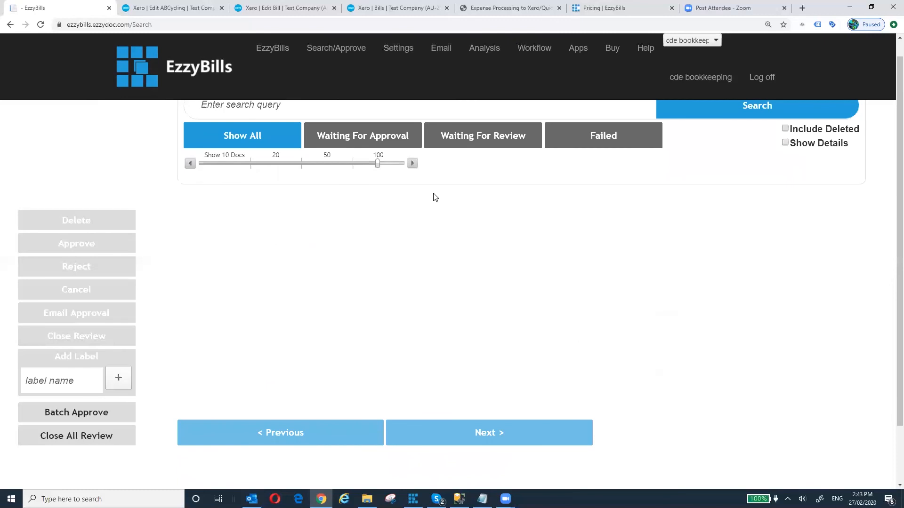
pyautogui.click(231, 139)
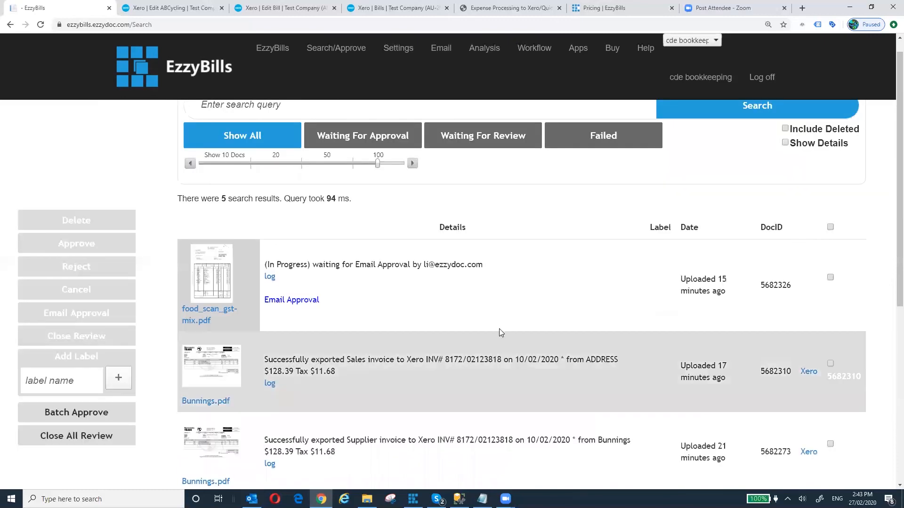
# - Filter to the one bill waiting for approval, then show all five bills again
pyautogui.scroll(-6, 497, 326)
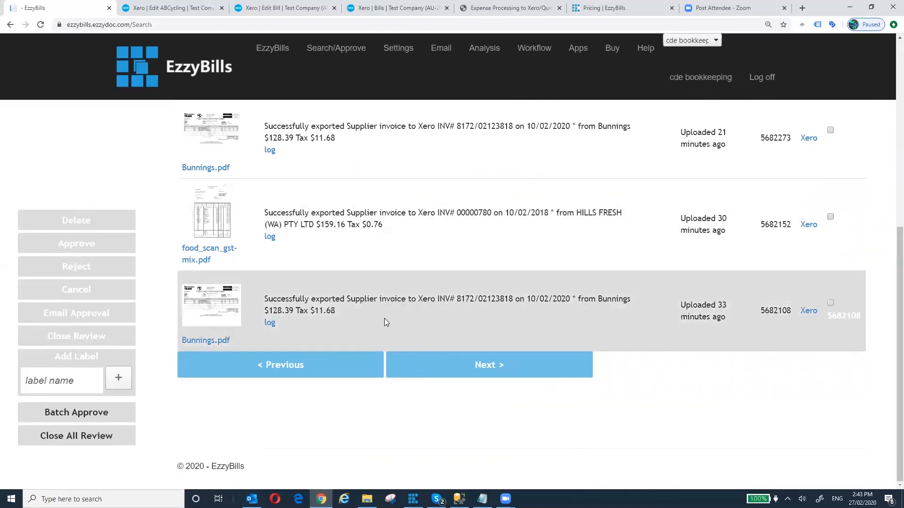
pyautogui.scroll(7, 384, 322)
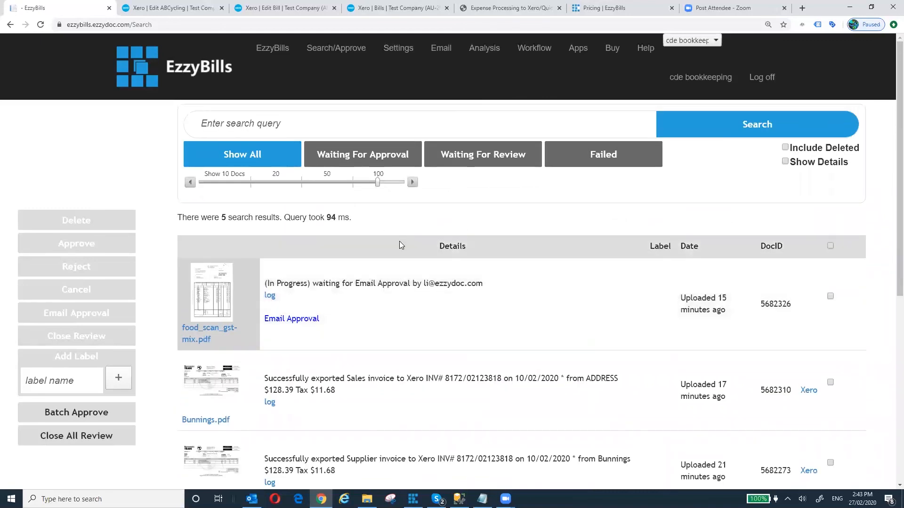
pyautogui.click(370, 159)
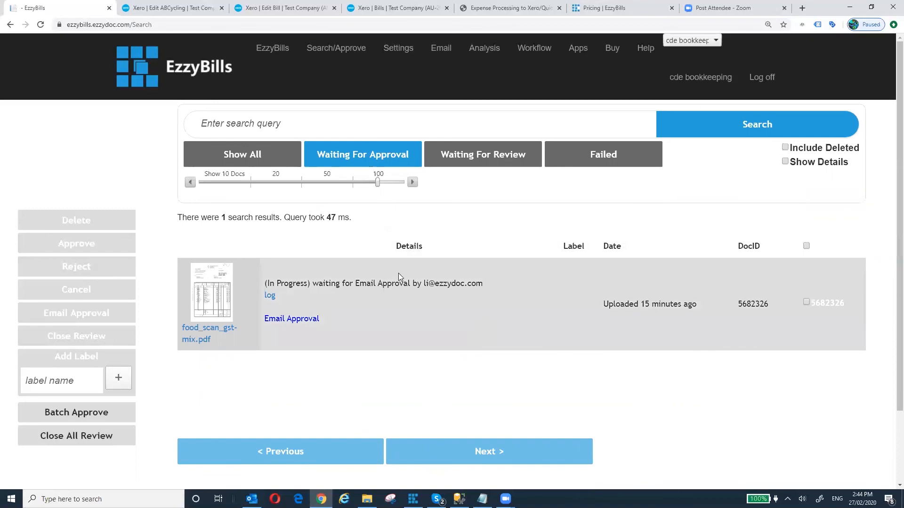
pyautogui.click(240, 158)
pyautogui.click(296, 125)
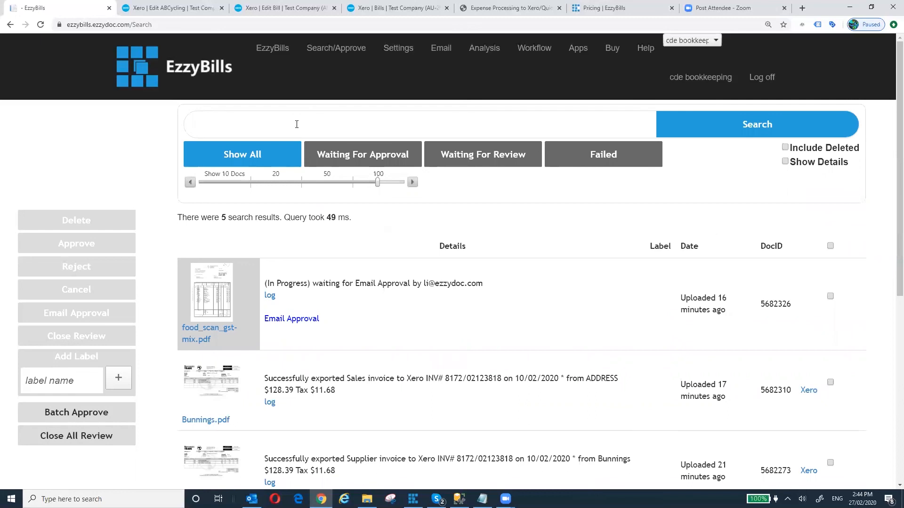
# - Search the bills for bunnings
pyautogui.write('bunnings')
pyautogui.click(283, 160)
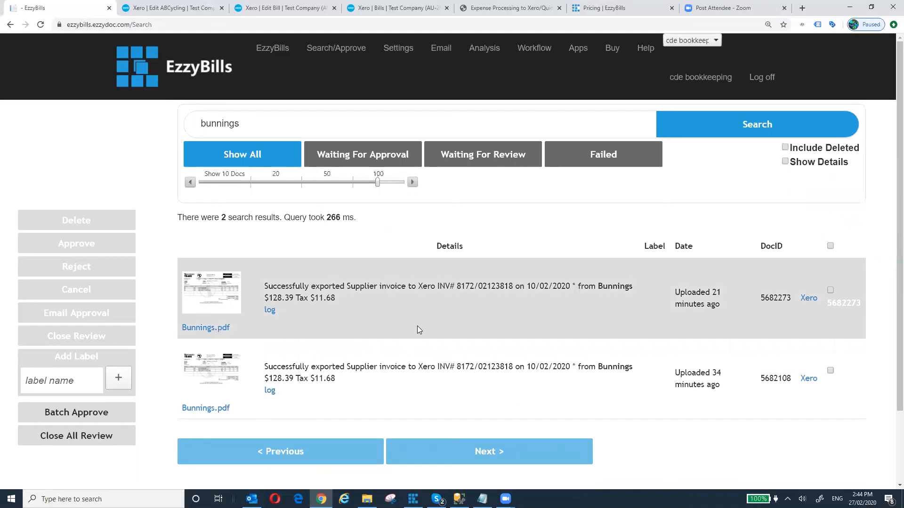
pyautogui.click(257, 120)
# - Search for invoice number 8172/02123818, copied from the first result
pyautogui.moveTo(516, 285); pyautogui.dragTo(456, 286)
pyautogui.hotkey('ctrl', 'c')
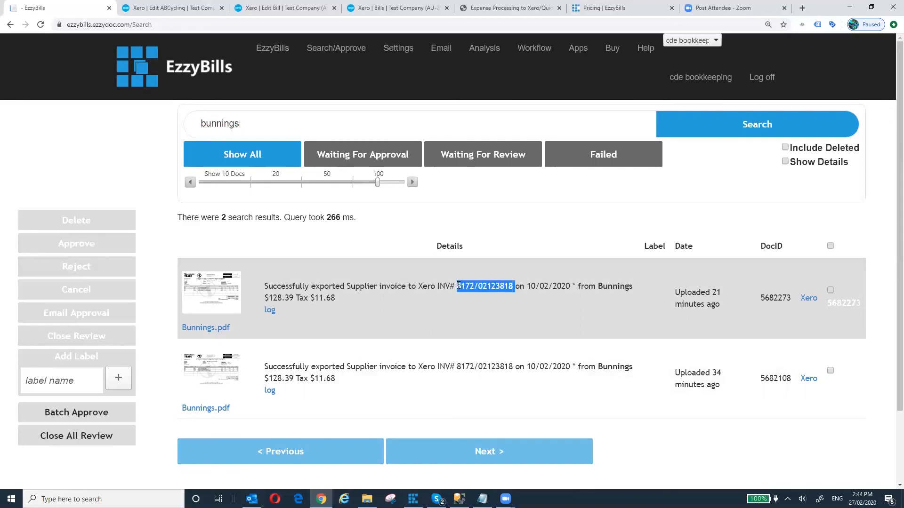
pyautogui.moveTo(251, 124); pyautogui.dragTo(175, 122)
pyautogui.hotkey('ctrl', 'v')
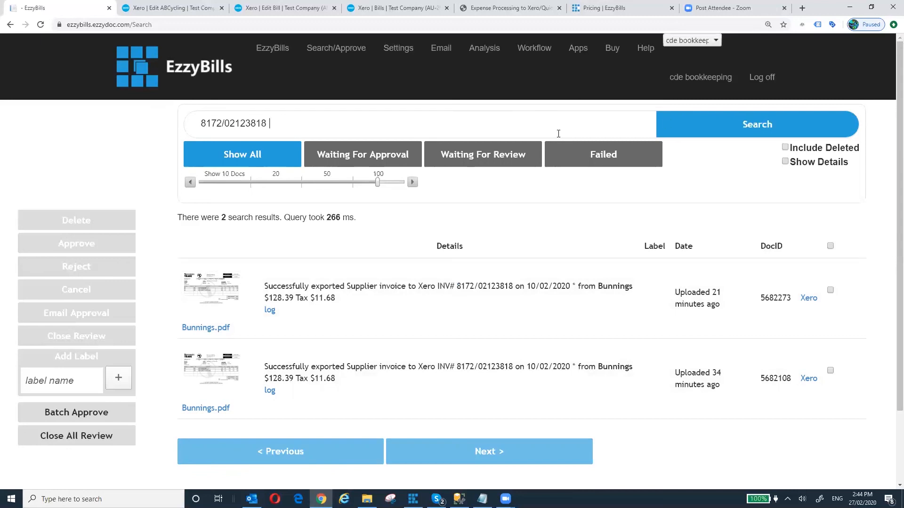
pyautogui.click(689, 125)
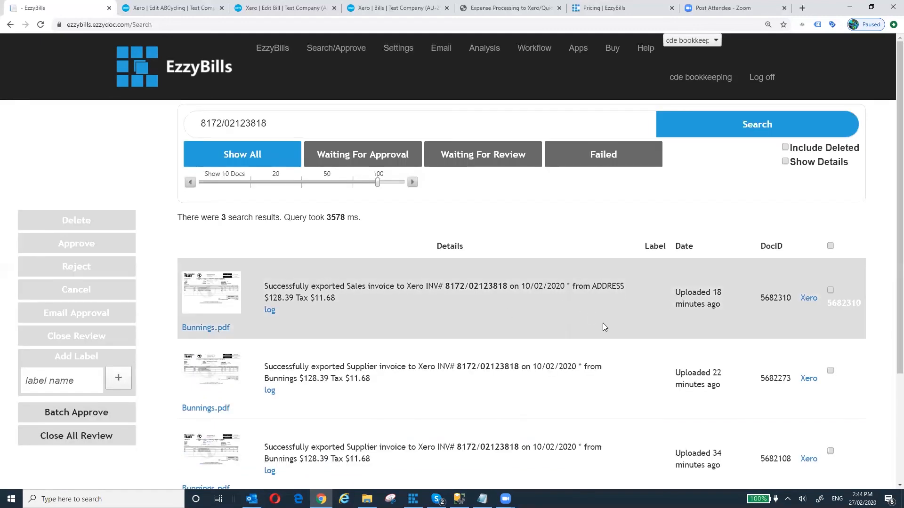
pyautogui.scroll(-1, 603, 323)
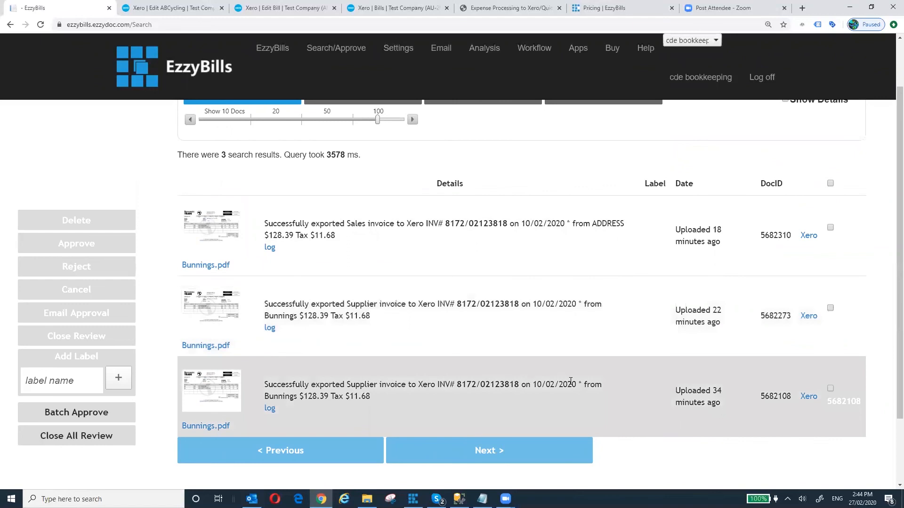
pyautogui.scroll(1, 573, 392)
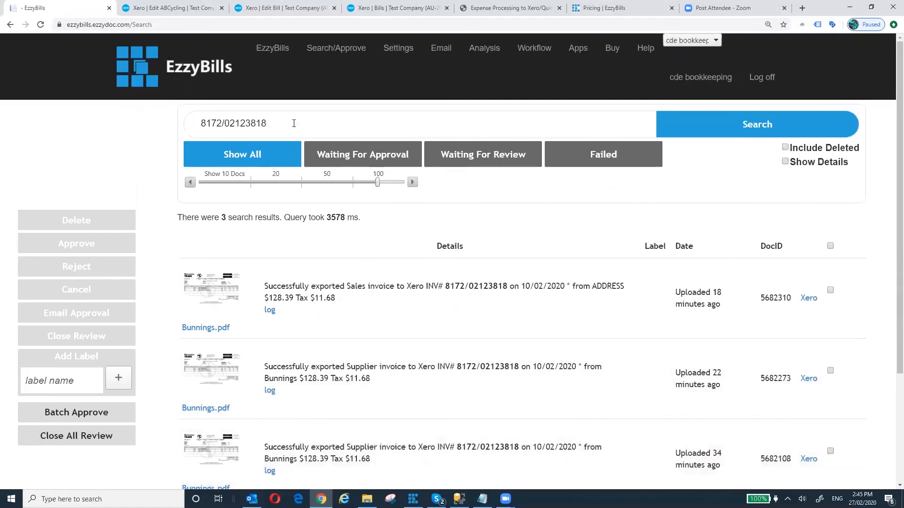
# - Search for 02/2020 to list the three Bunnings invoices, then return to the dashboard
pyautogui.moveTo(303, 123); pyautogui.dragTo(186, 123)
pyautogui.write('02/3')
pyautogui.write('0')
pyautogui.press('BackSpace')
pyautogui.press('BackSpace')
pyautogui.write('2020')
pyautogui.click(695, 127)
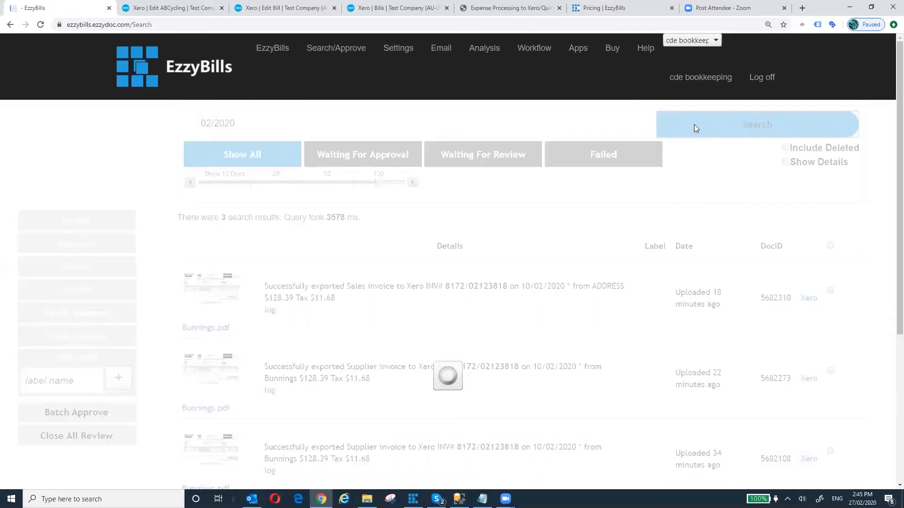
pyautogui.scroll(-3, 450, 305)
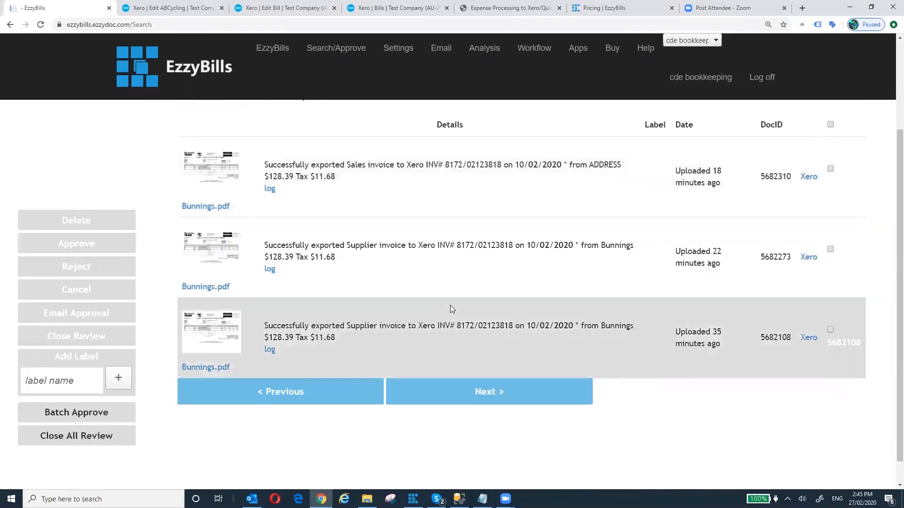
pyautogui.scroll(3, 450, 305)
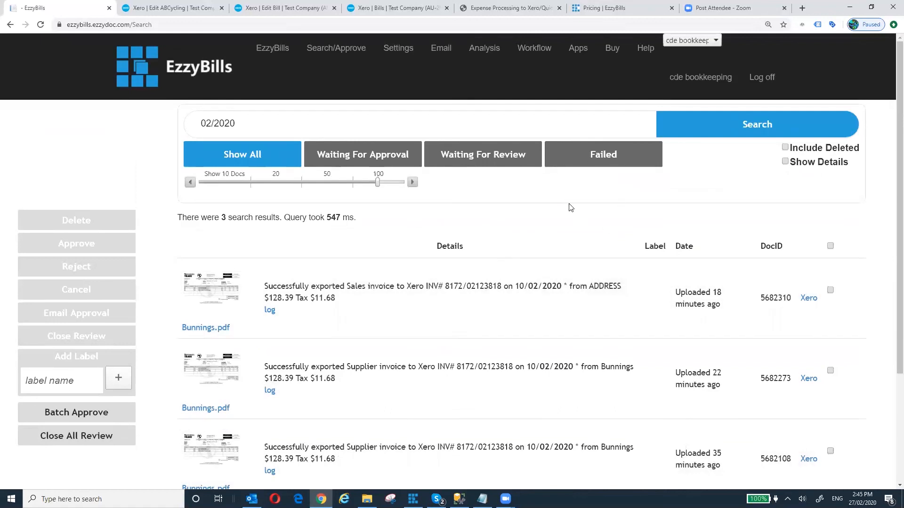
pyautogui.click(277, 52)
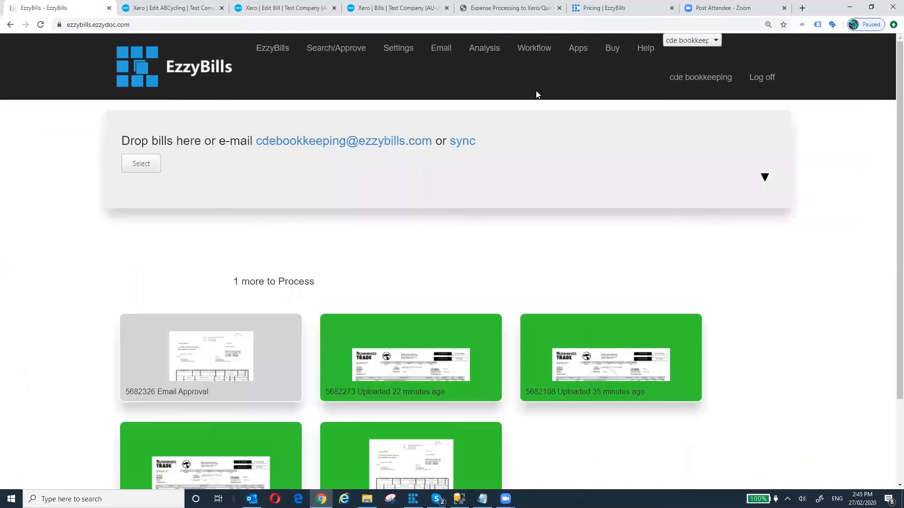
# - Look over the Workflow and Apps pages, then switch to the Expense Processing to Xero slides
pyautogui.click(542, 53)
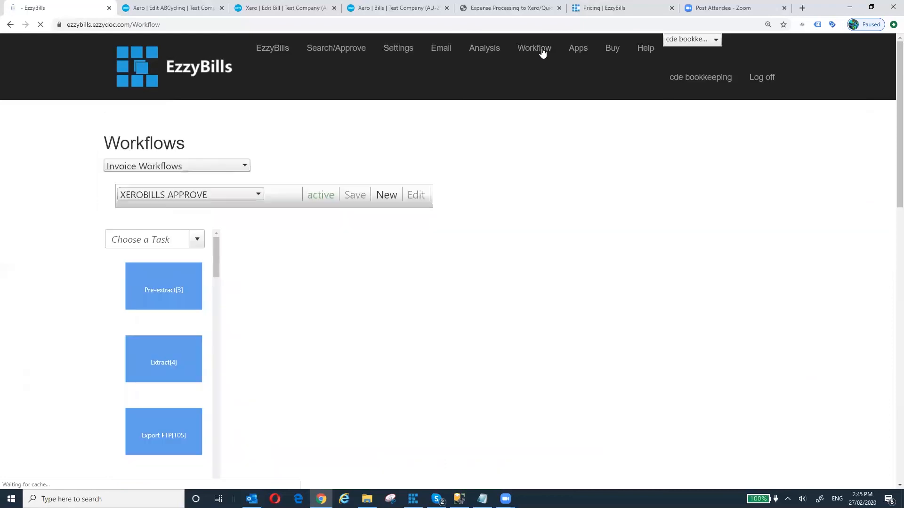
pyautogui.click(577, 52)
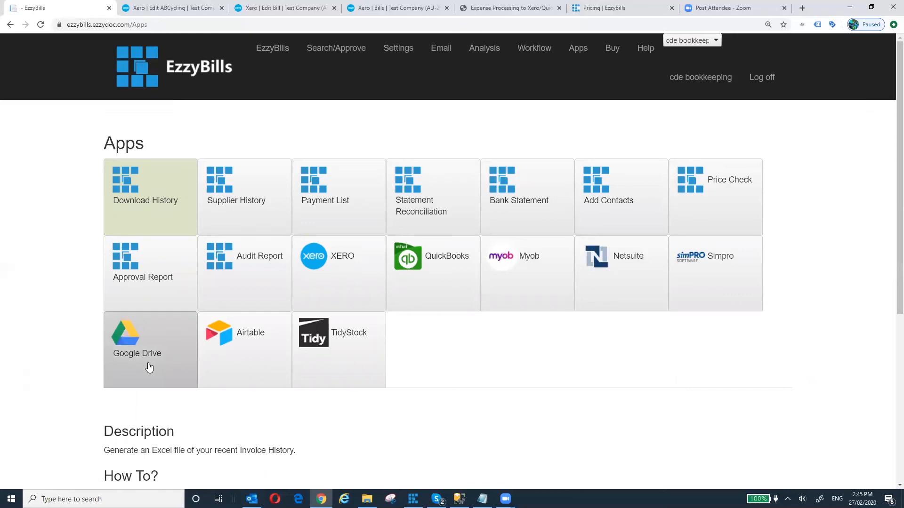
pyautogui.click(273, 49)
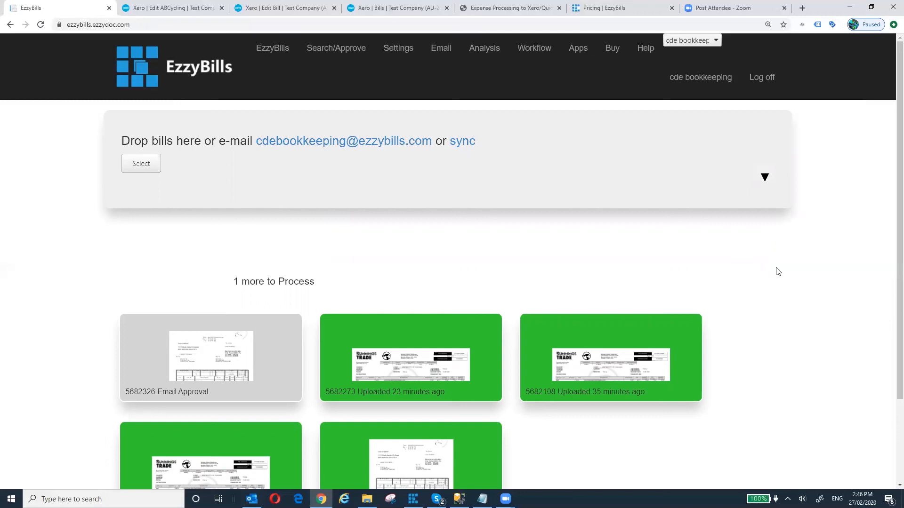
pyautogui.click(495, 10)
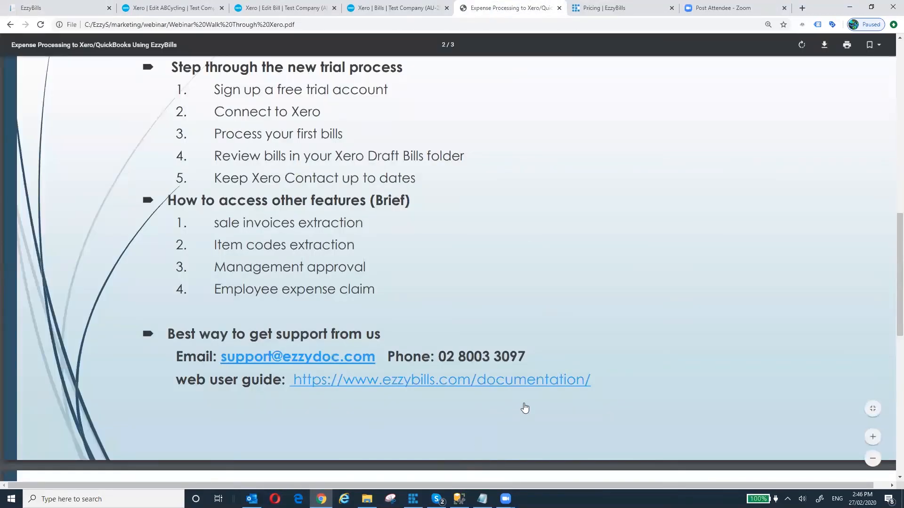